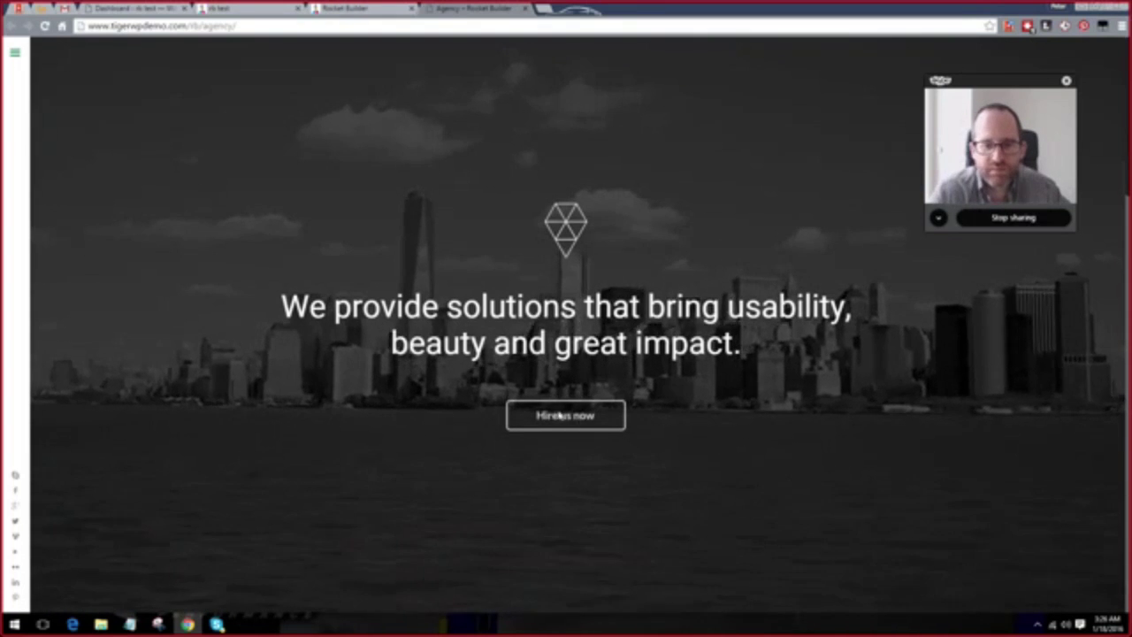
# Look through the Agency demo page from the hero section to the footer and pan its office map.
pyautogui.scroll(-2, 576, 425)
pyautogui.scroll(-4, 570, 407)
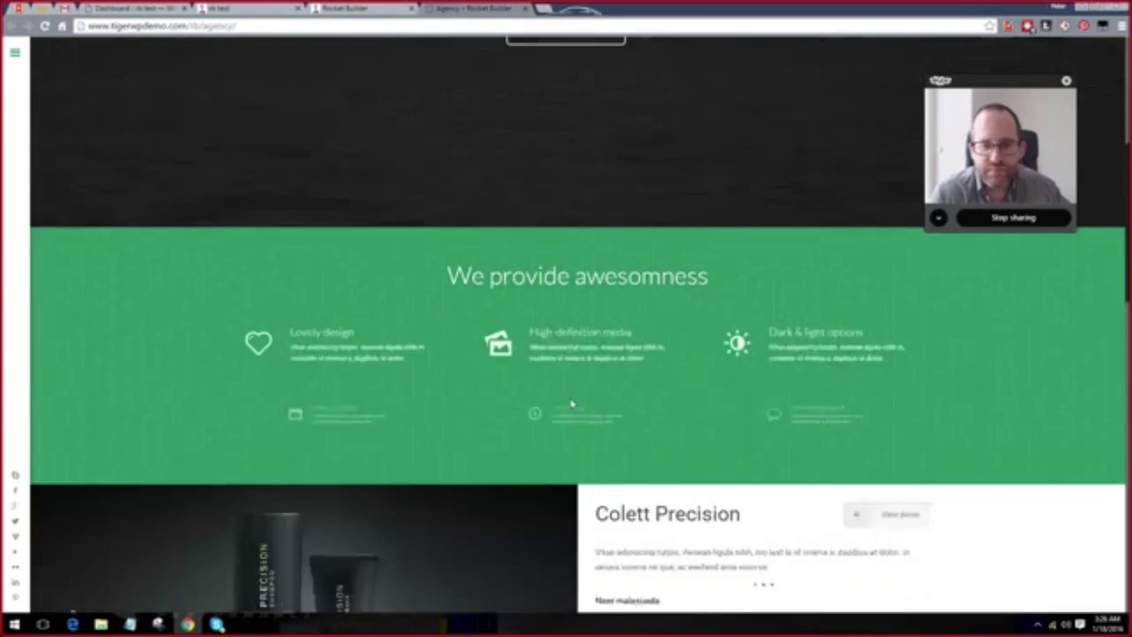
pyautogui.scroll(-2, 584, 353)
pyautogui.scroll(-5, 586, 350)
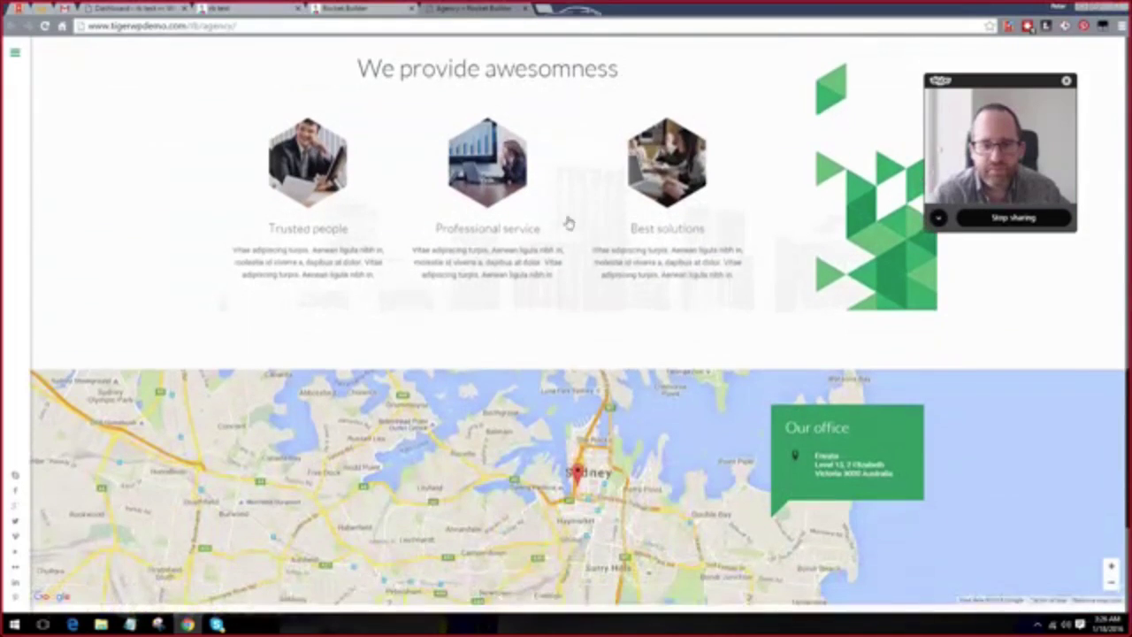
pyautogui.scroll(-4, 592, 245)
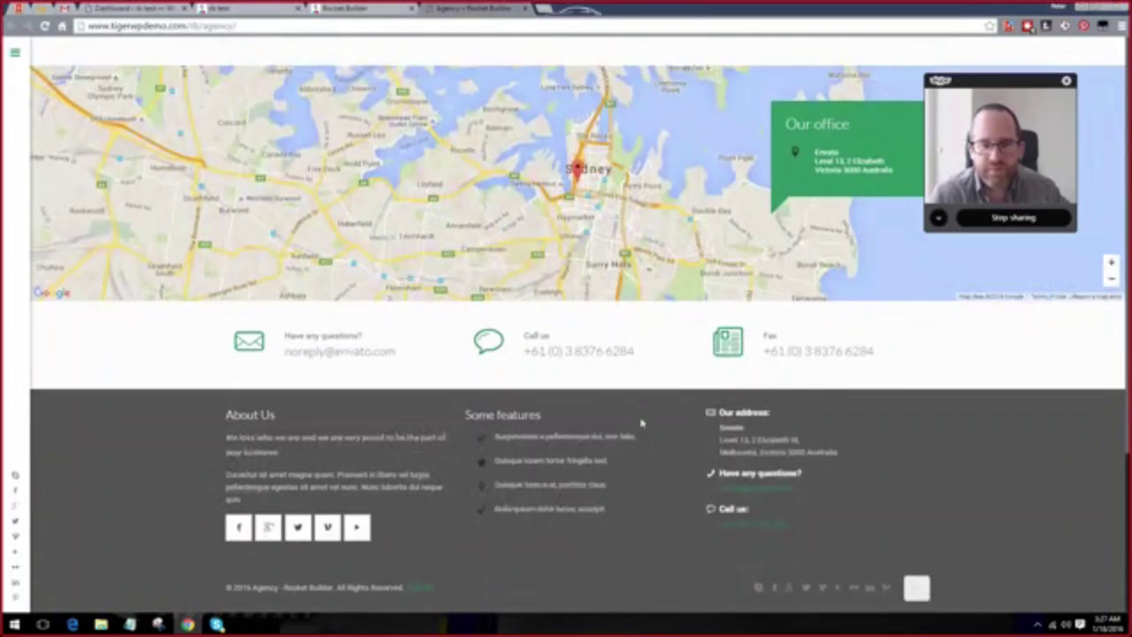
pyautogui.scroll(2, 641, 424)
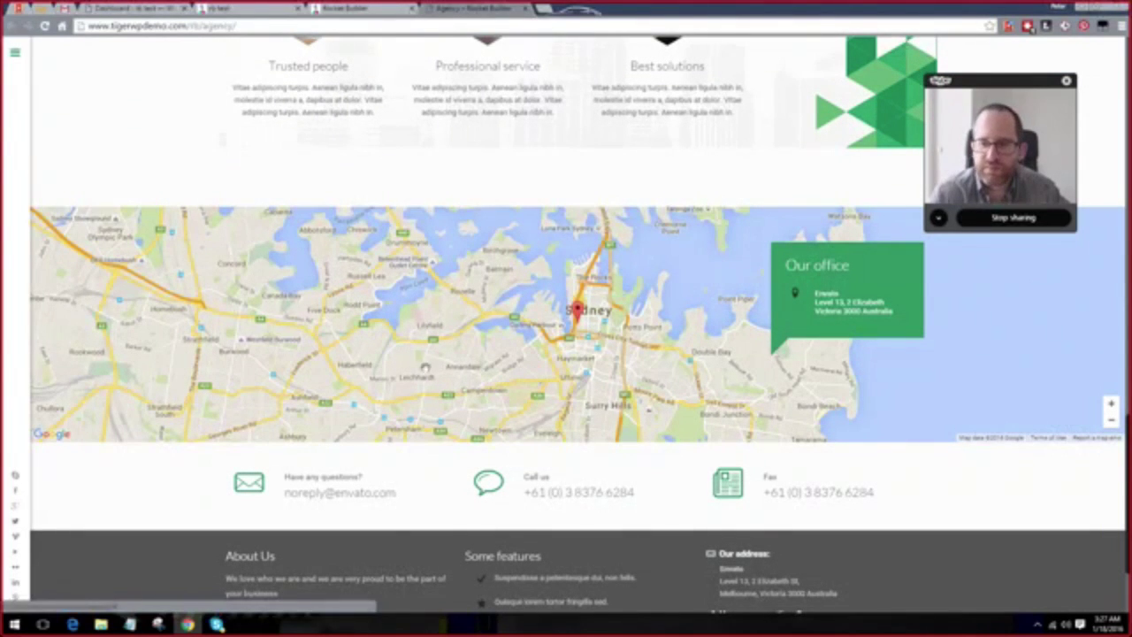
pyautogui.scroll(1, 624, 434)
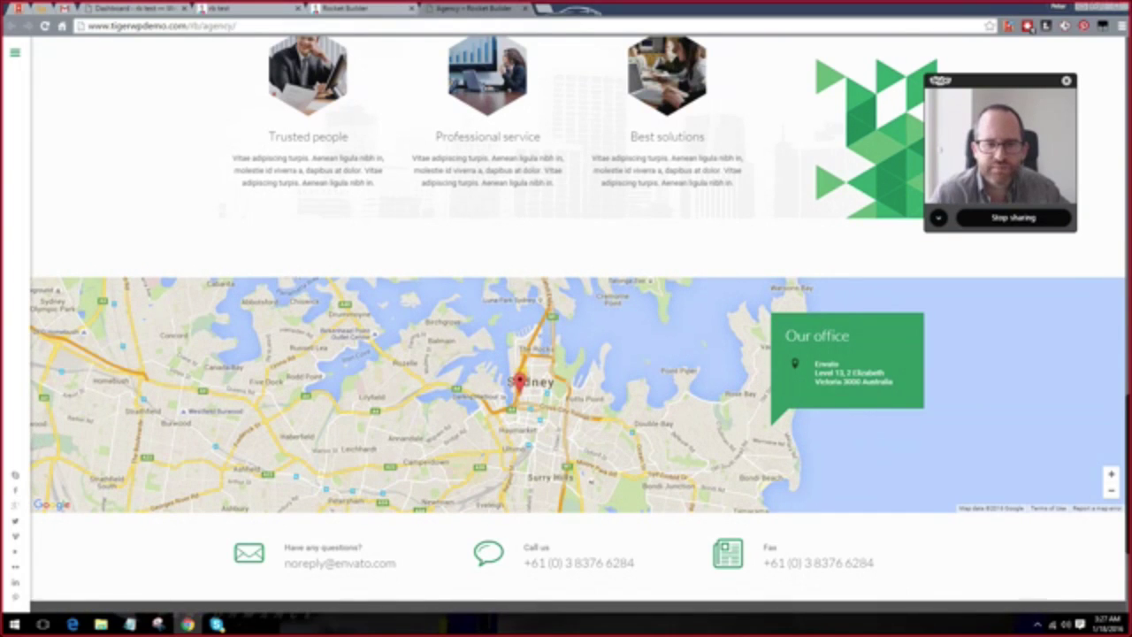
pyautogui.moveTo(385, 352); pyautogui.dragTo(451, 358)
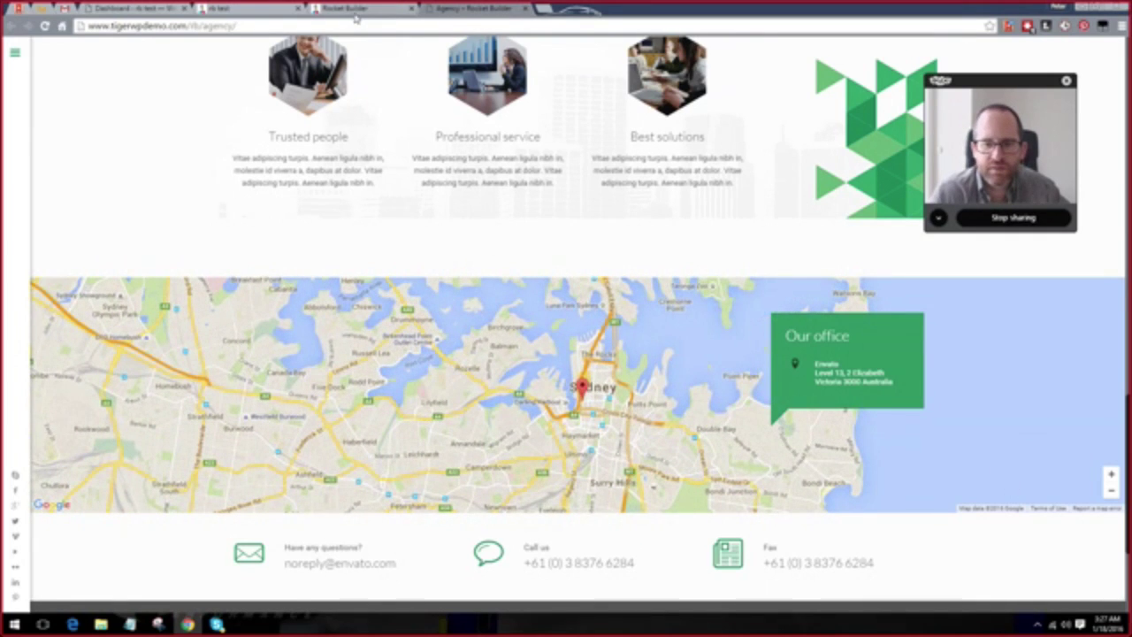
# Return to the RocketBuilder layouts gallery and open the PR layout's demo in a separate browser tab.
pyautogui.click(355, 17)
pyautogui.scroll(-8, 565, 345)
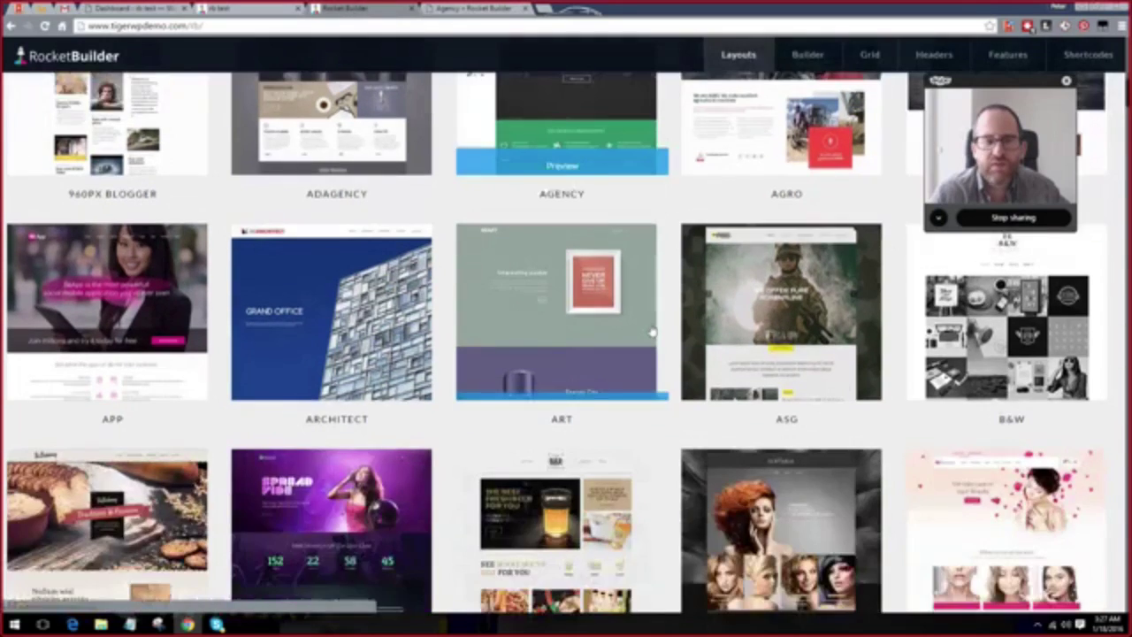
pyautogui.scroll(-12, 731, 368)
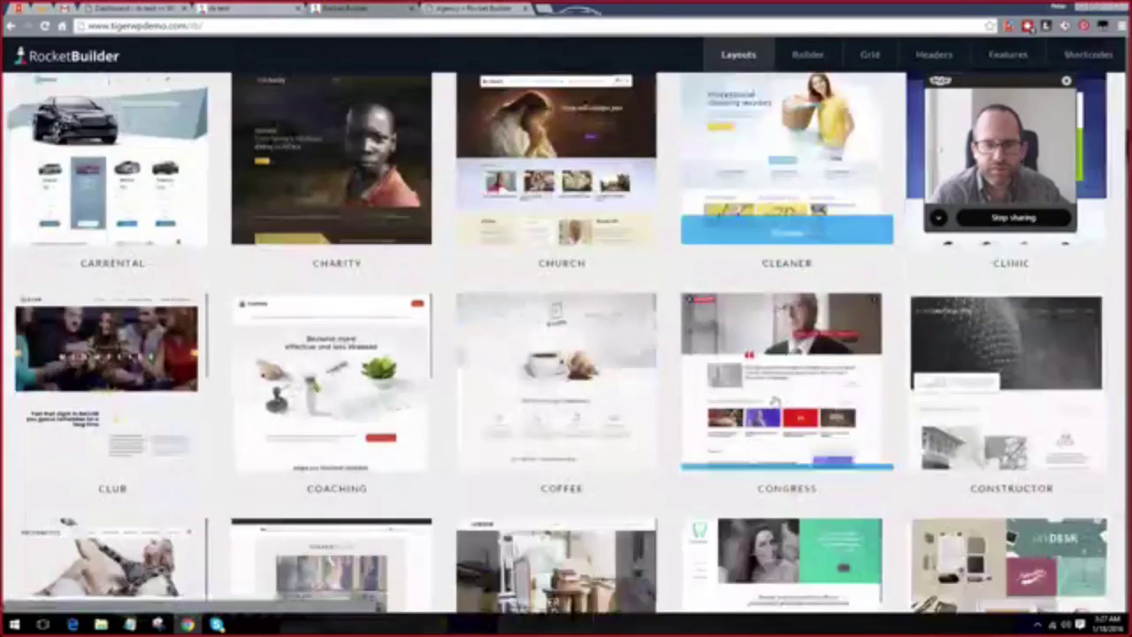
pyautogui.scroll(-12, 756, 389)
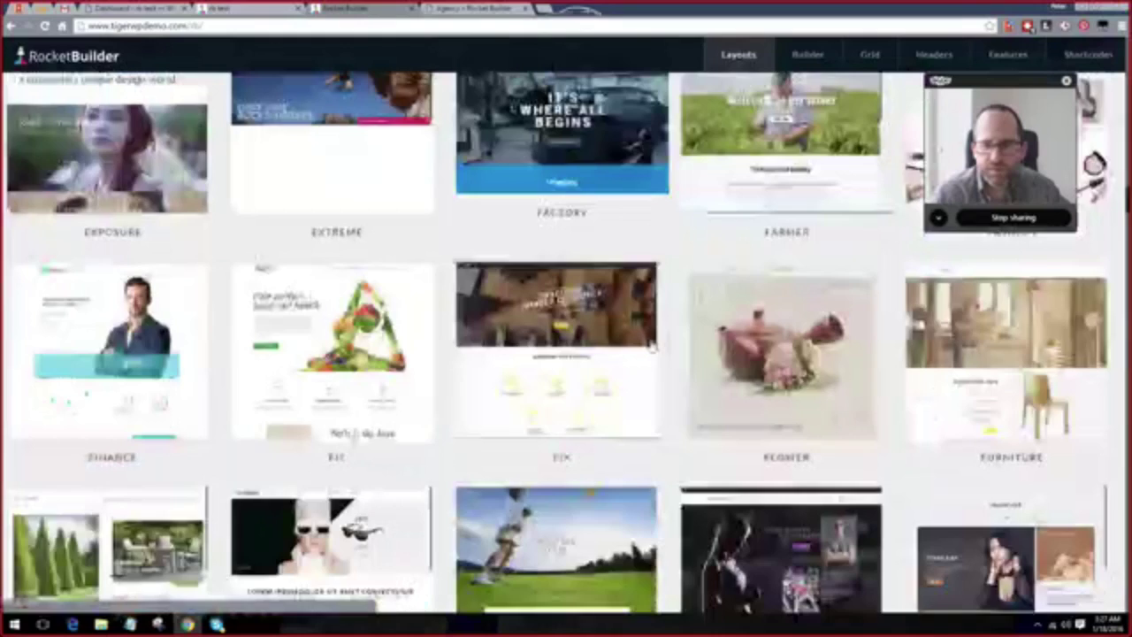
pyautogui.scroll(-20, 566, 345)
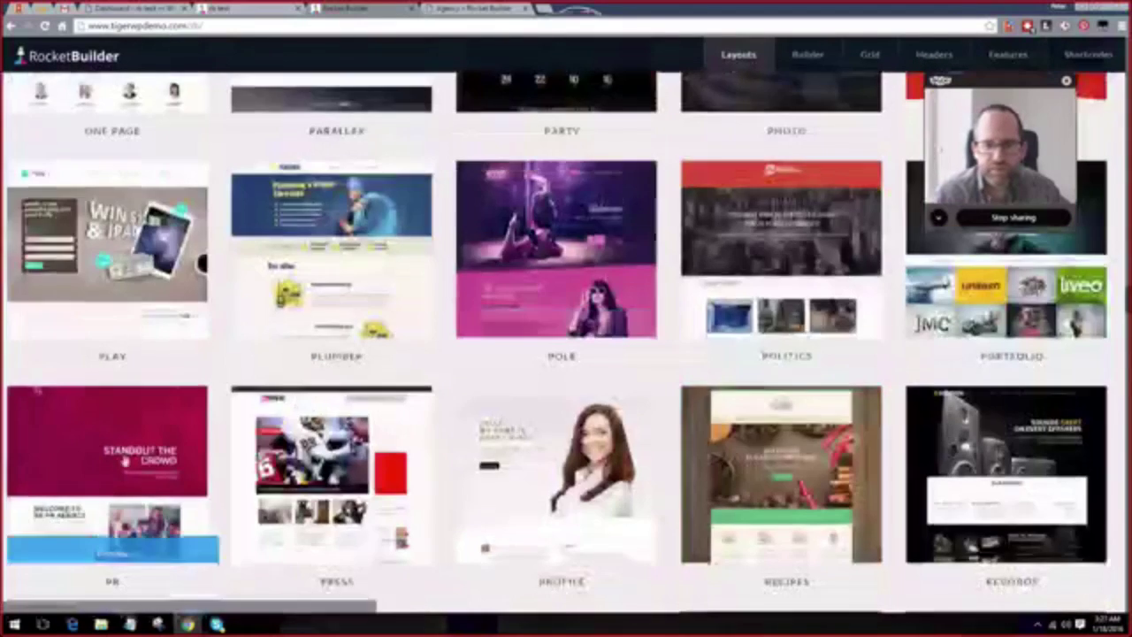
pyautogui.rightClick(122, 242)
pyautogui.click(177, 253)
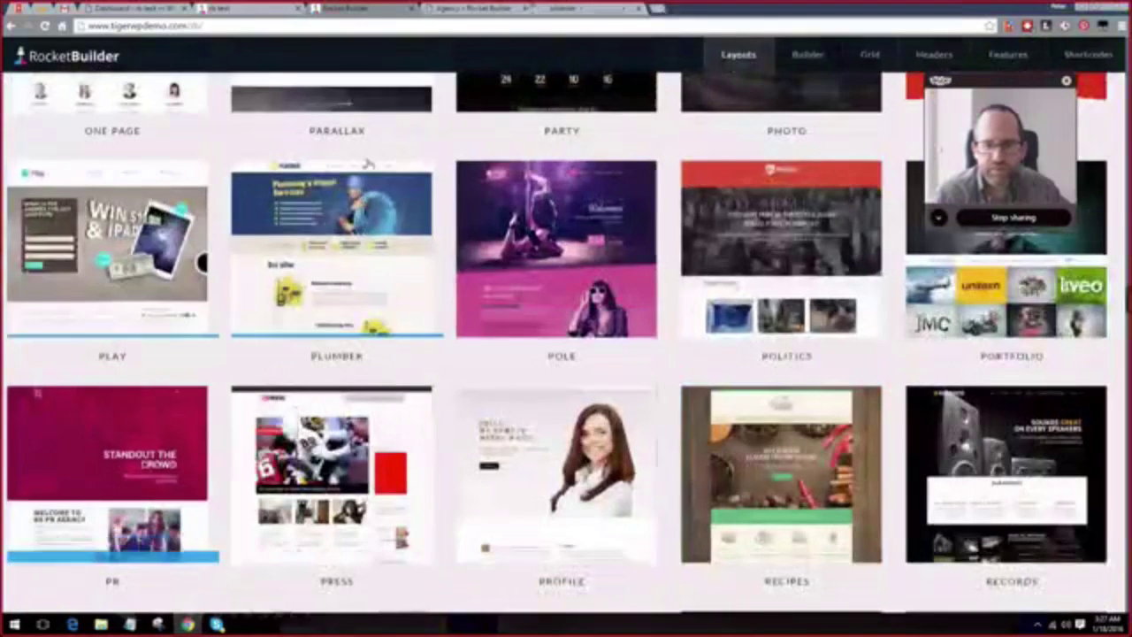
pyautogui.click(583, 8)
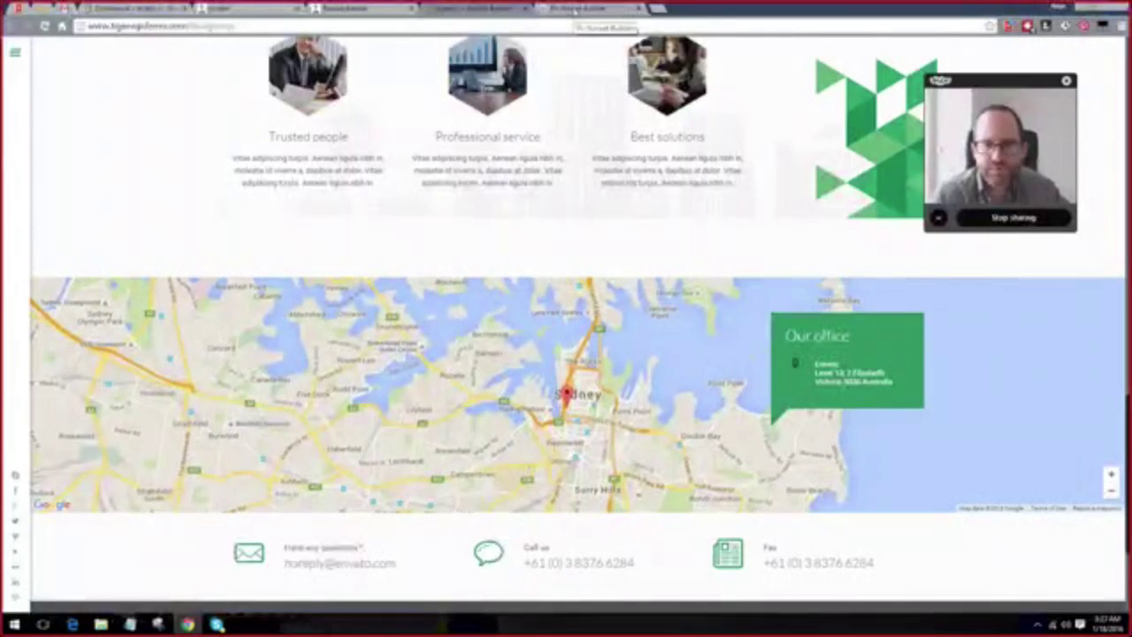
pyautogui.click(574, 10)
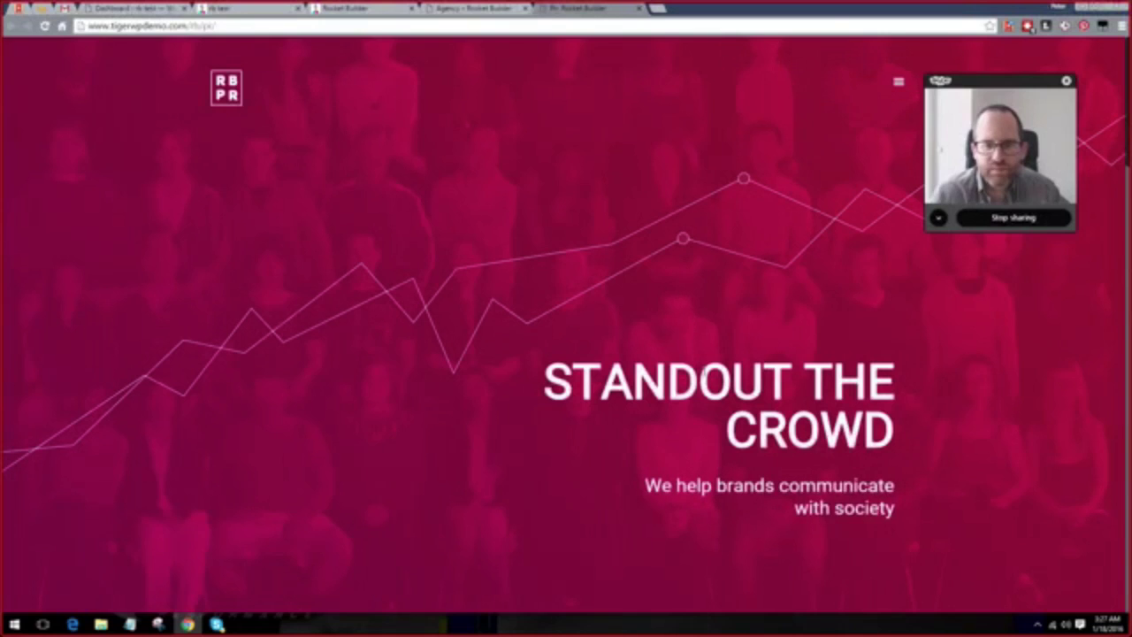
# Look over the PR demo's home page, and open and skim its About page.
pyautogui.scroll(-2, 618, 376)
pyautogui.scroll(-12, 654, 345)
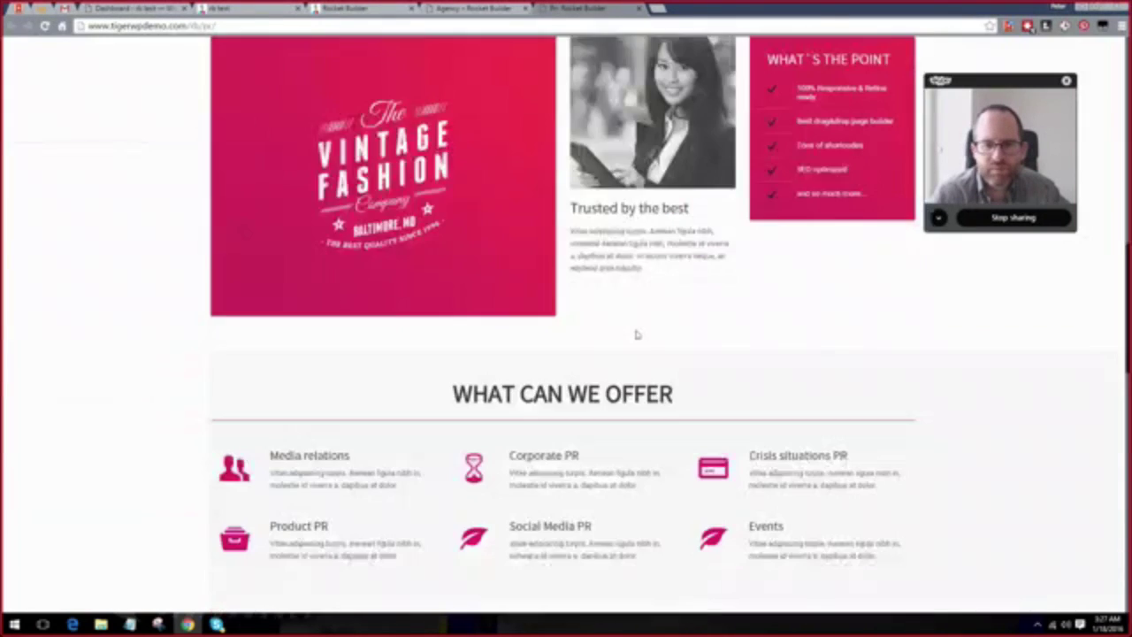
pyautogui.scroll(-6, 991, 482)
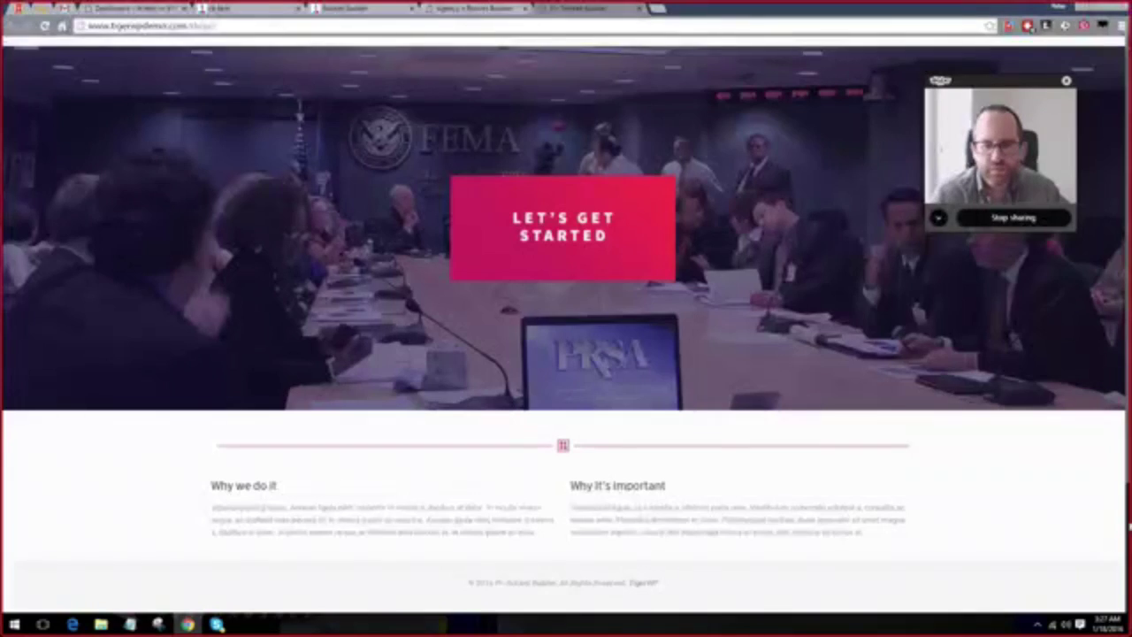
pyautogui.scroll(20, 899, 353)
pyautogui.click(899, 84)
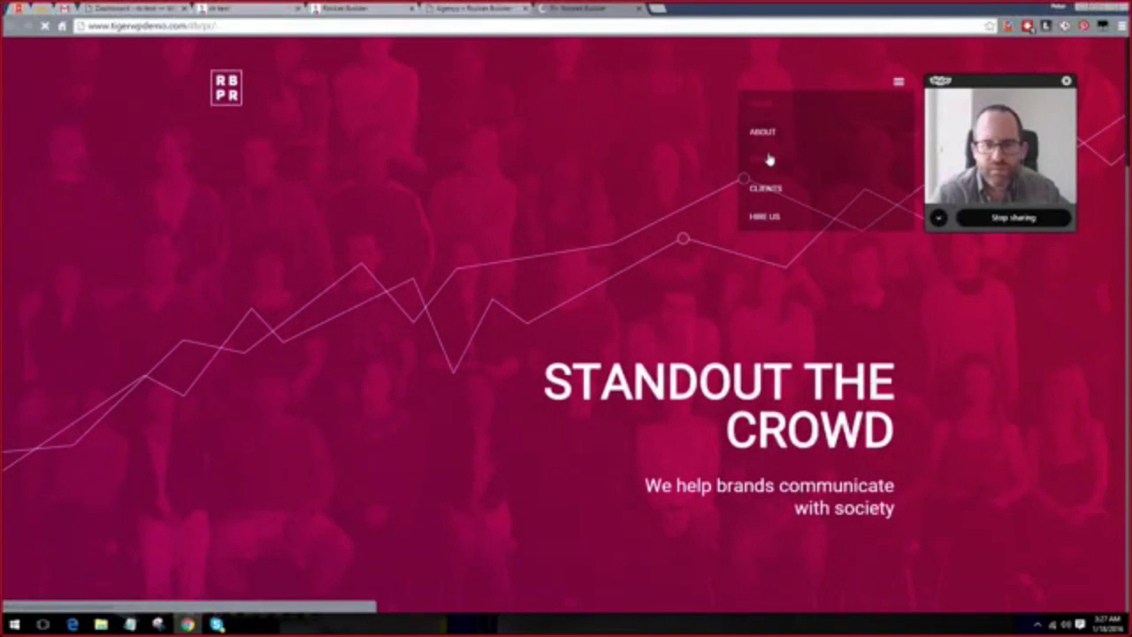
pyautogui.scroll(-3, 649, 245)
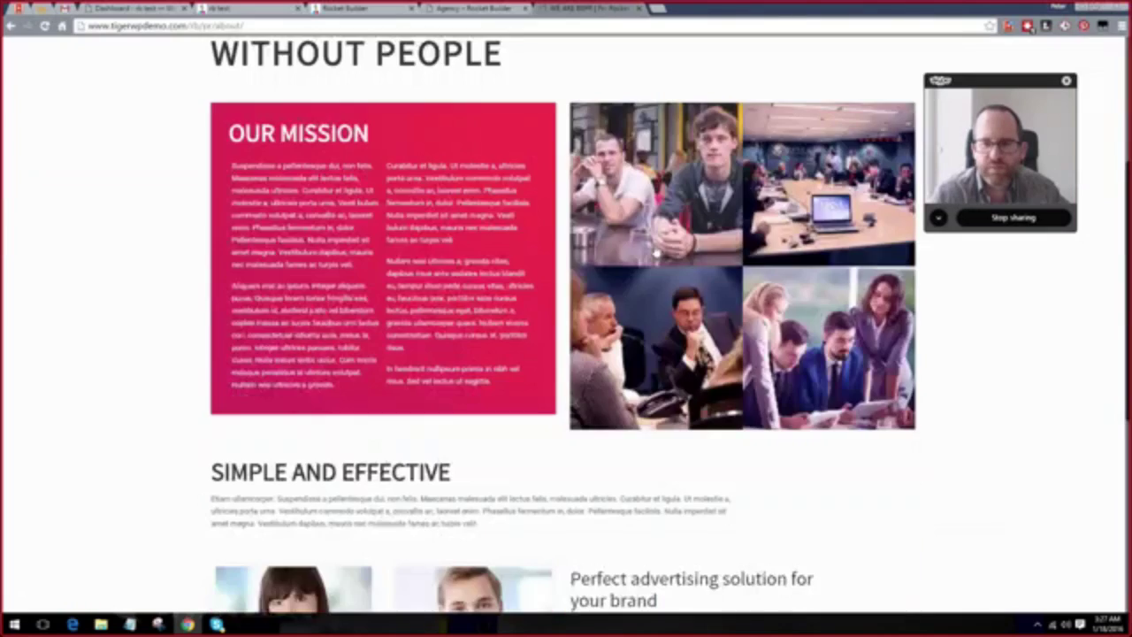
pyautogui.scroll(-5, 672, 281)
# Open the PR demo's Hire Us page and view its contact section and branded map.
pyautogui.scroll(8, 849, 195)
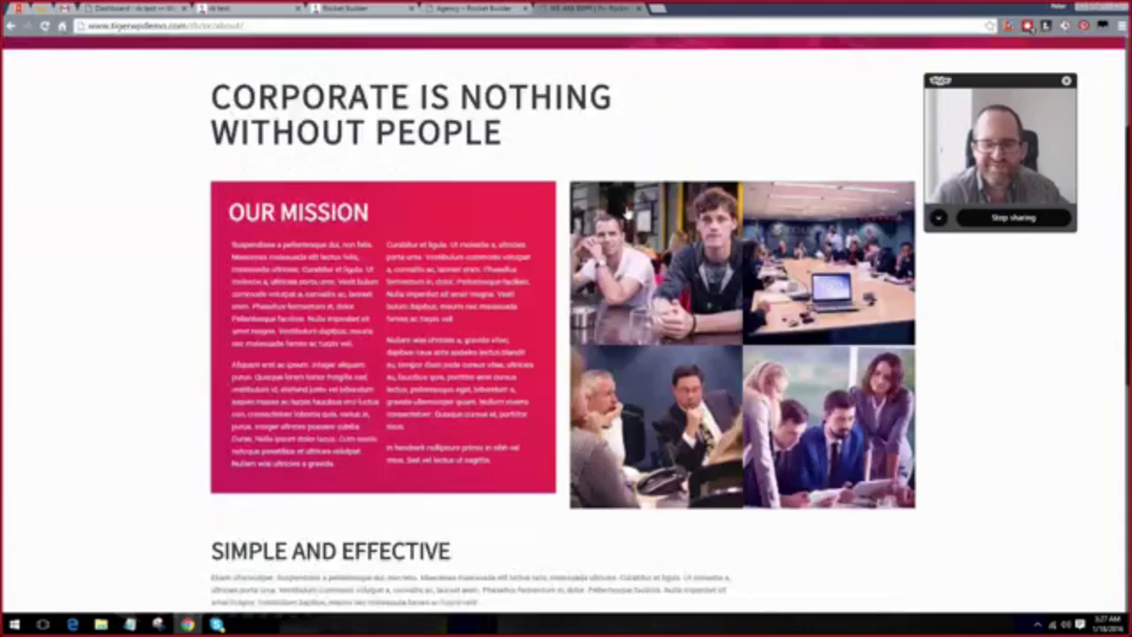
pyautogui.click(897, 86)
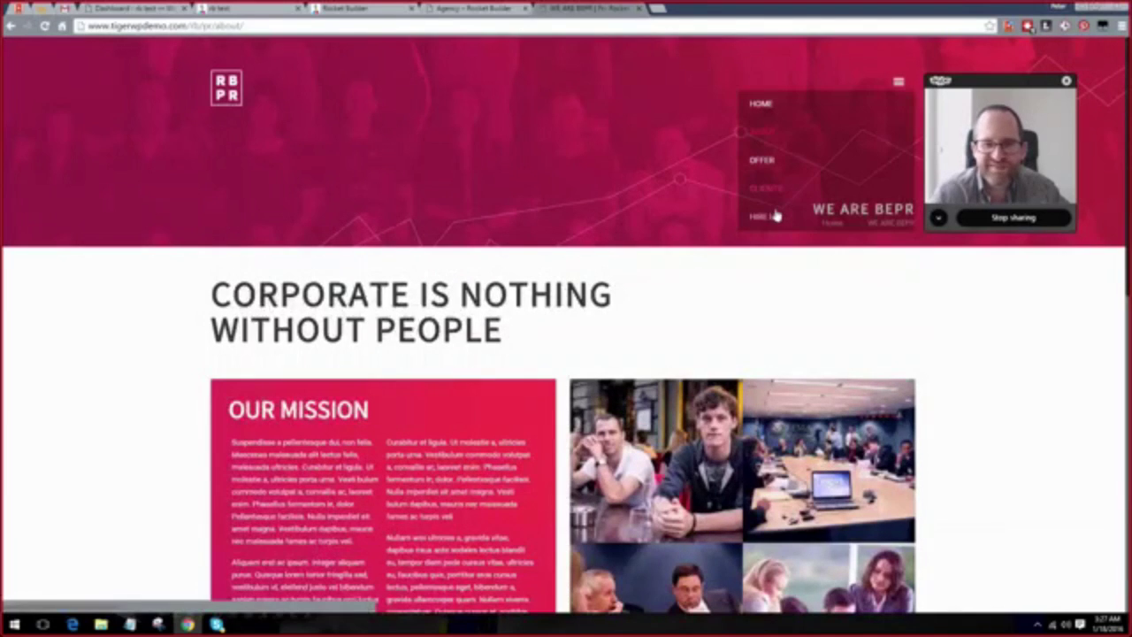
pyautogui.click(776, 215)
pyautogui.scroll(-2, 645, 300)
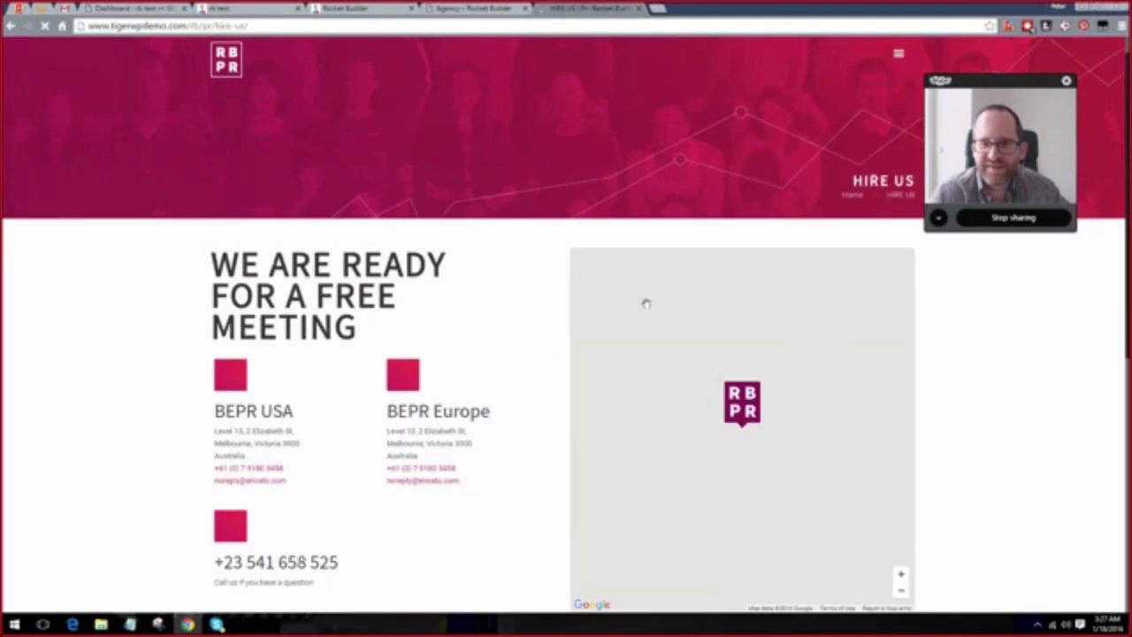
pyautogui.scroll(1, 590, 283)
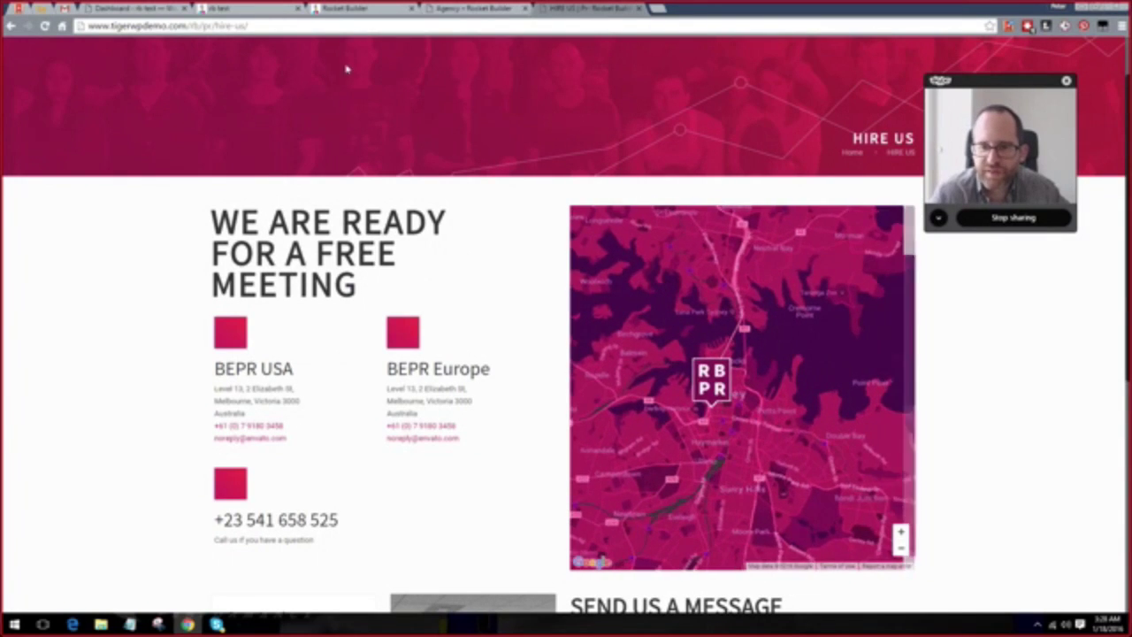
# Go back to the RocketBuilder layouts gallery, browse the earlier layouts and open the IT Service demo in a separate tab.
pyautogui.click(351, 9)
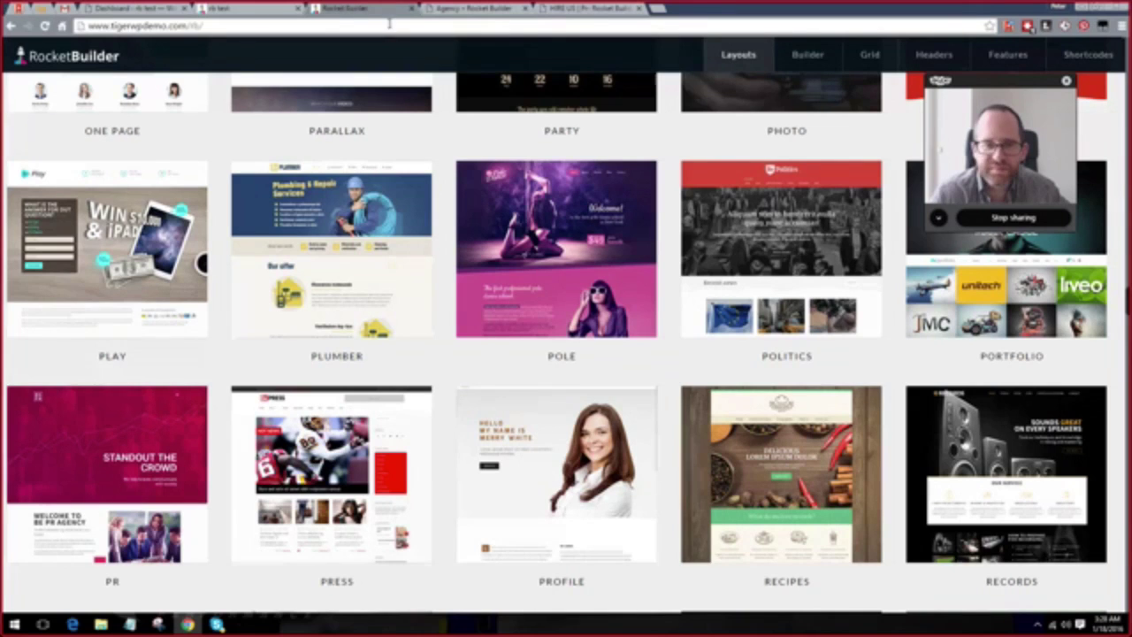
pyautogui.scroll(5, 606, 278)
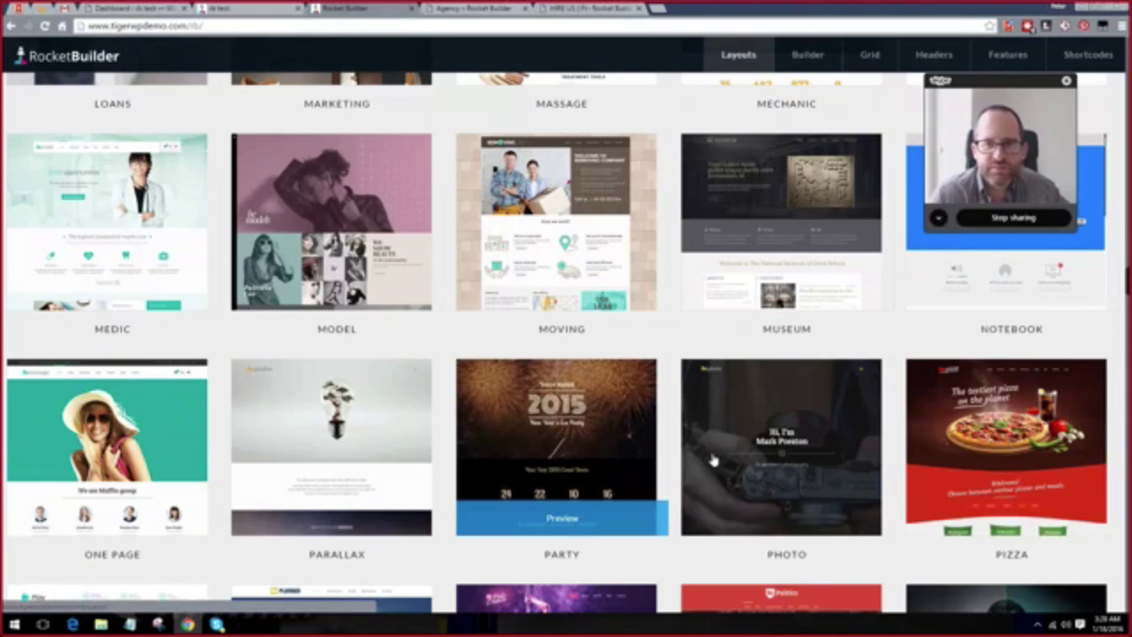
pyautogui.scroll(1, 566, 398)
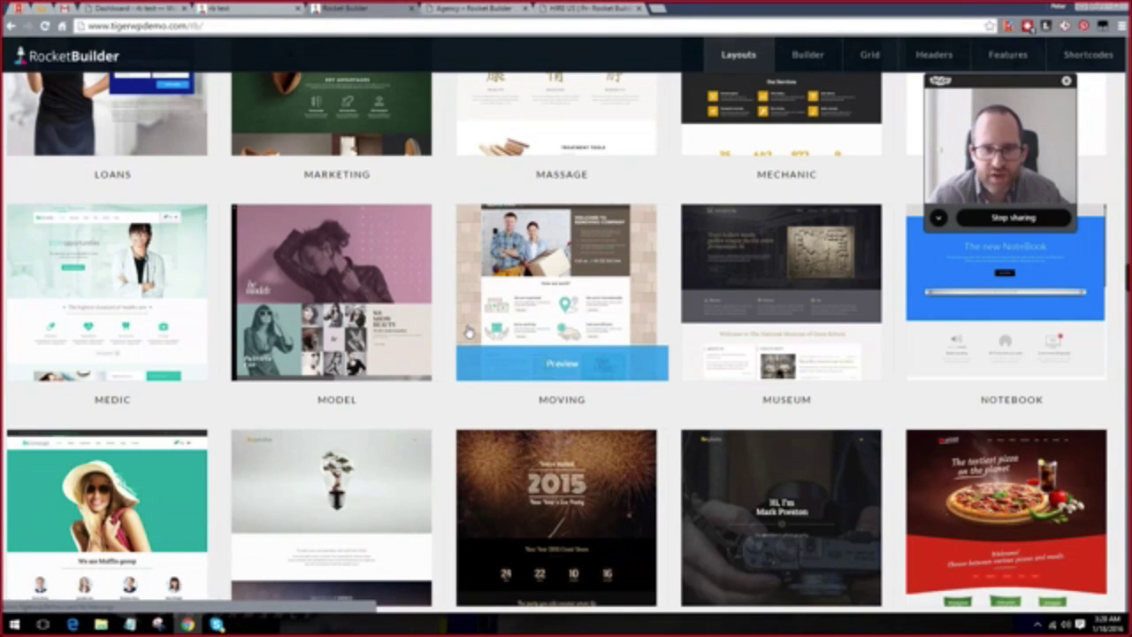
pyautogui.scroll(3, 411, 291)
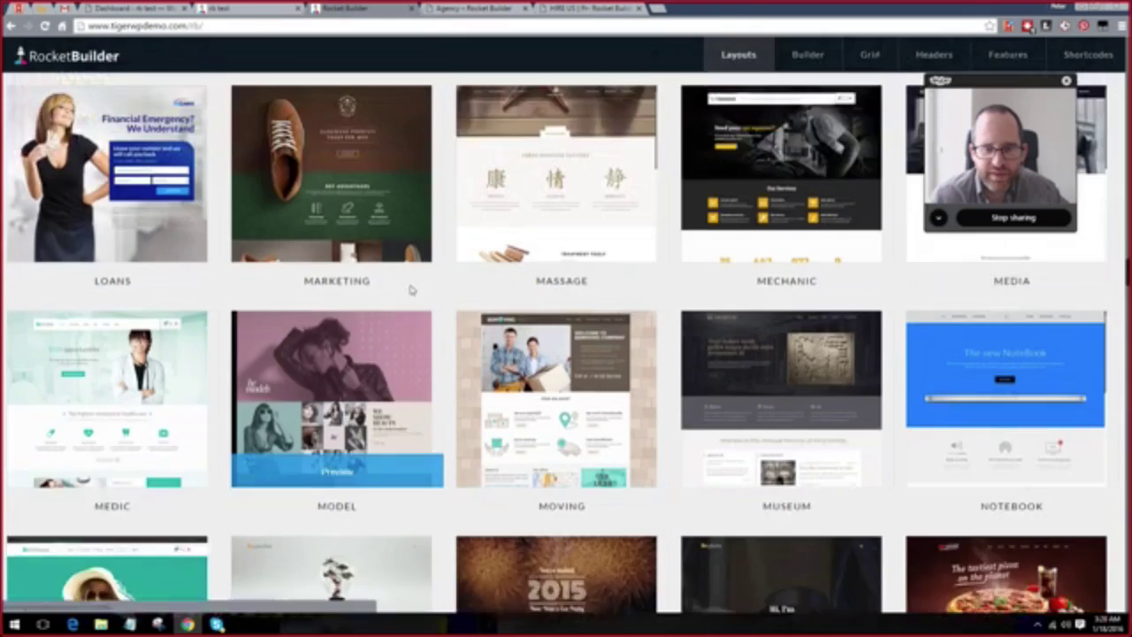
pyautogui.scroll(6, 411, 291)
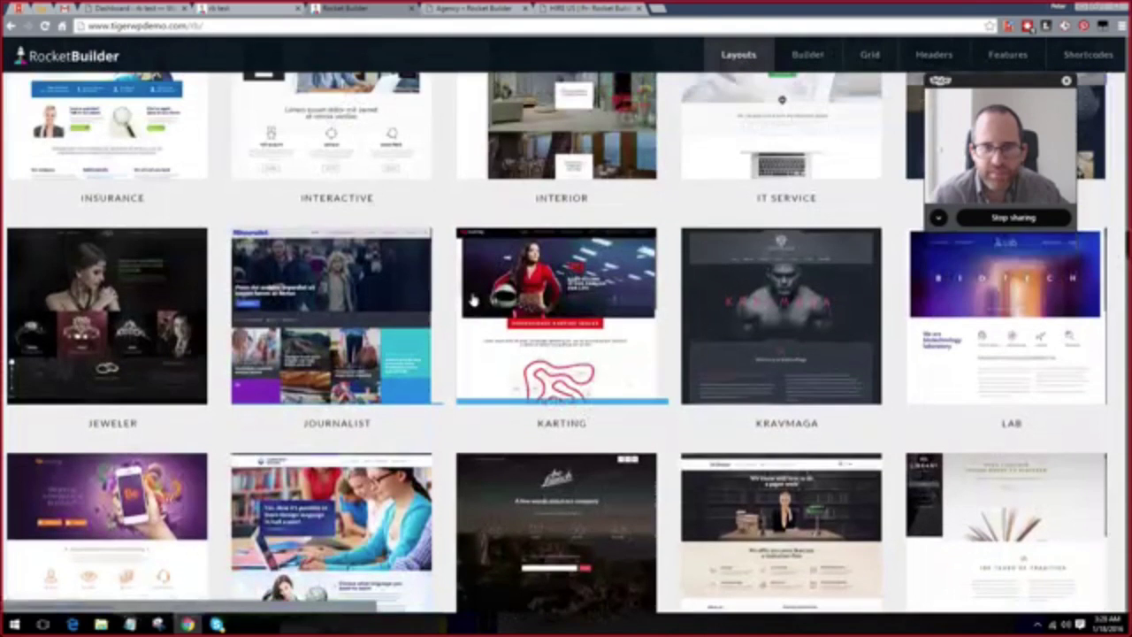
pyautogui.scroll(3, 473, 301)
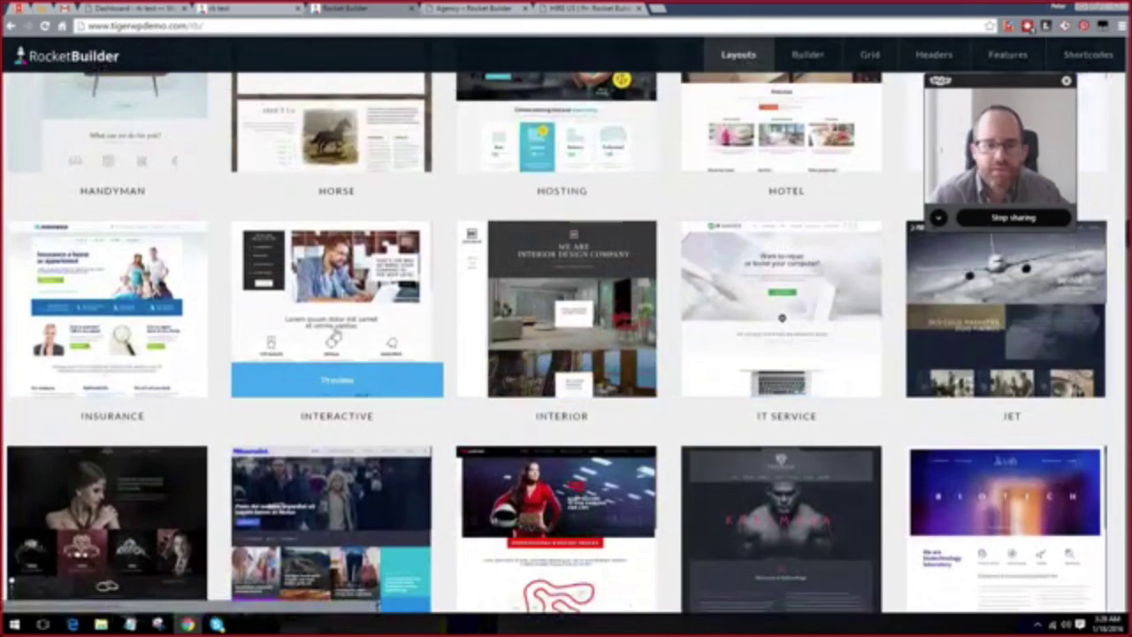
pyautogui.scroll(1, 434, 316)
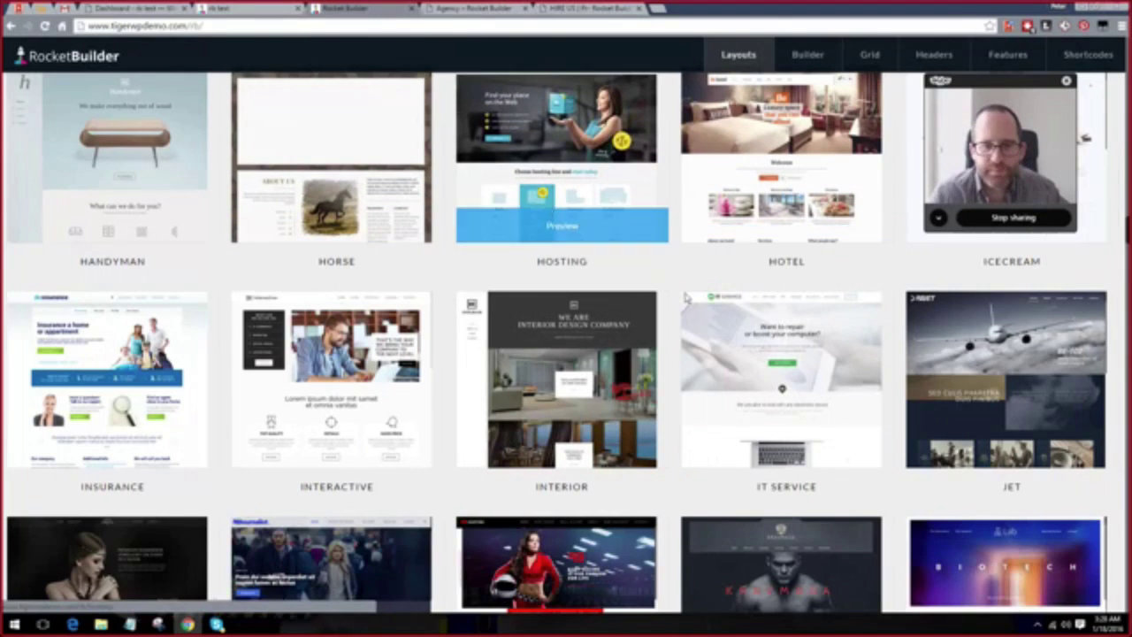
pyautogui.click(785, 393)
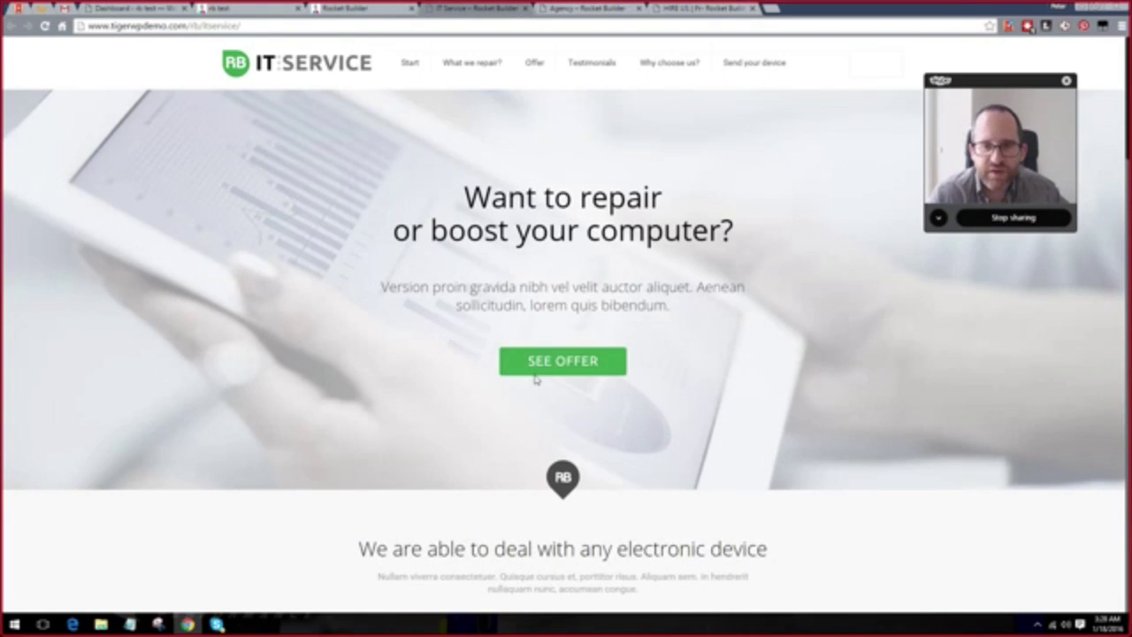
# Examine the IT Service demo page, advancing the device slider and reviewing the offer, testimonial and reasons sections.
pyautogui.scroll(-5, 535, 379)
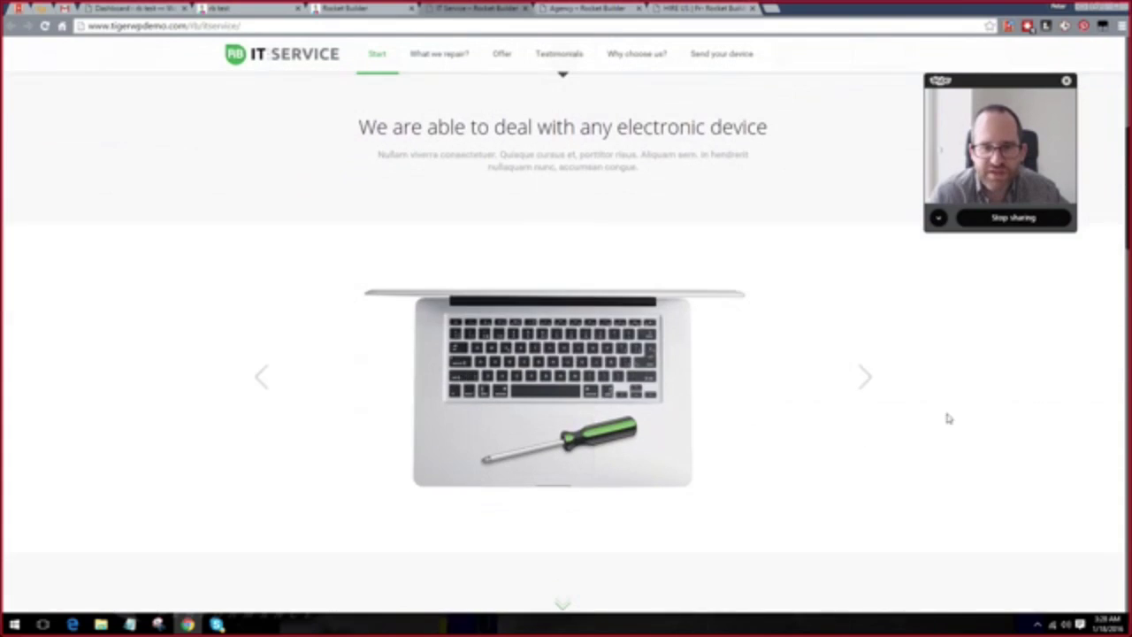
pyautogui.click(866, 378)
pyautogui.click(866, 379)
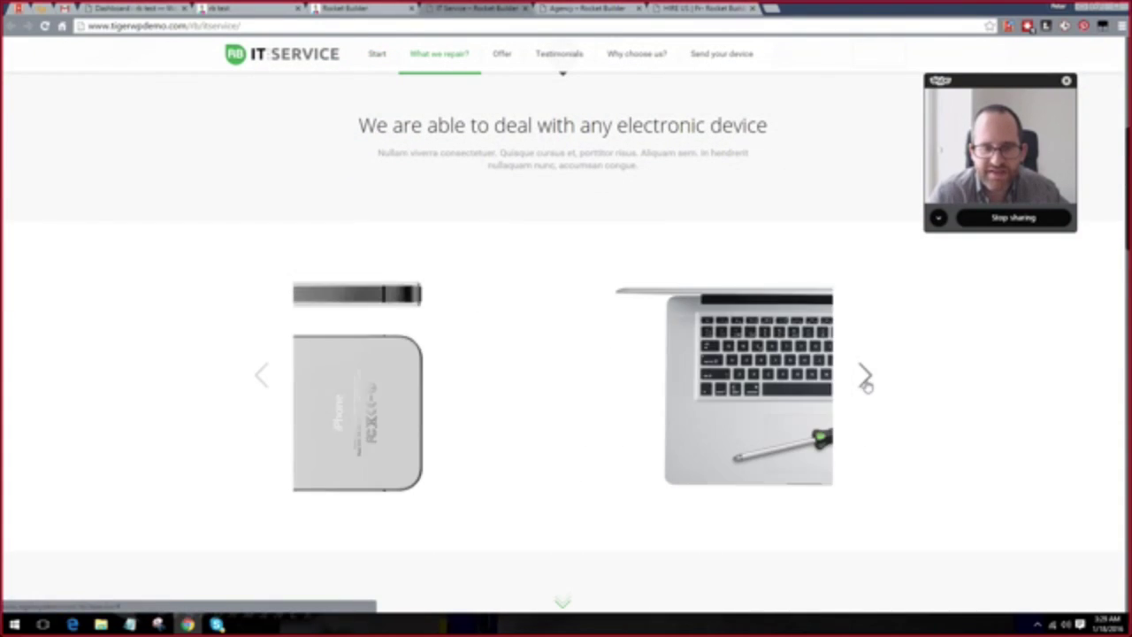
pyautogui.scroll(-2, 404, 329)
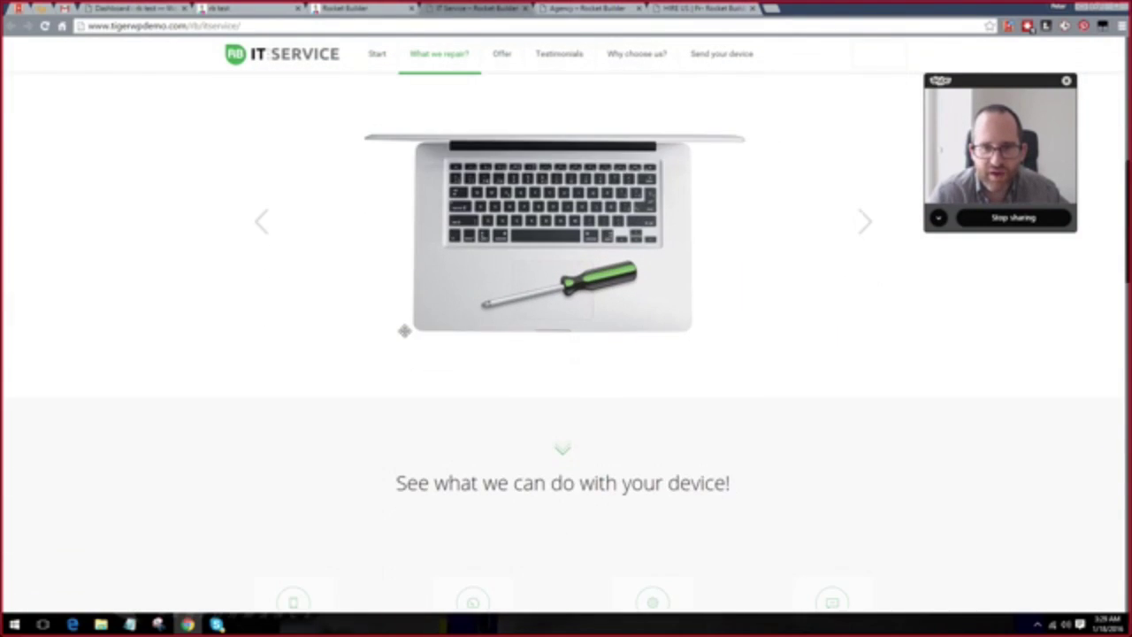
pyautogui.scroll(-2, 405, 333)
pyautogui.scroll(-3, 407, 334)
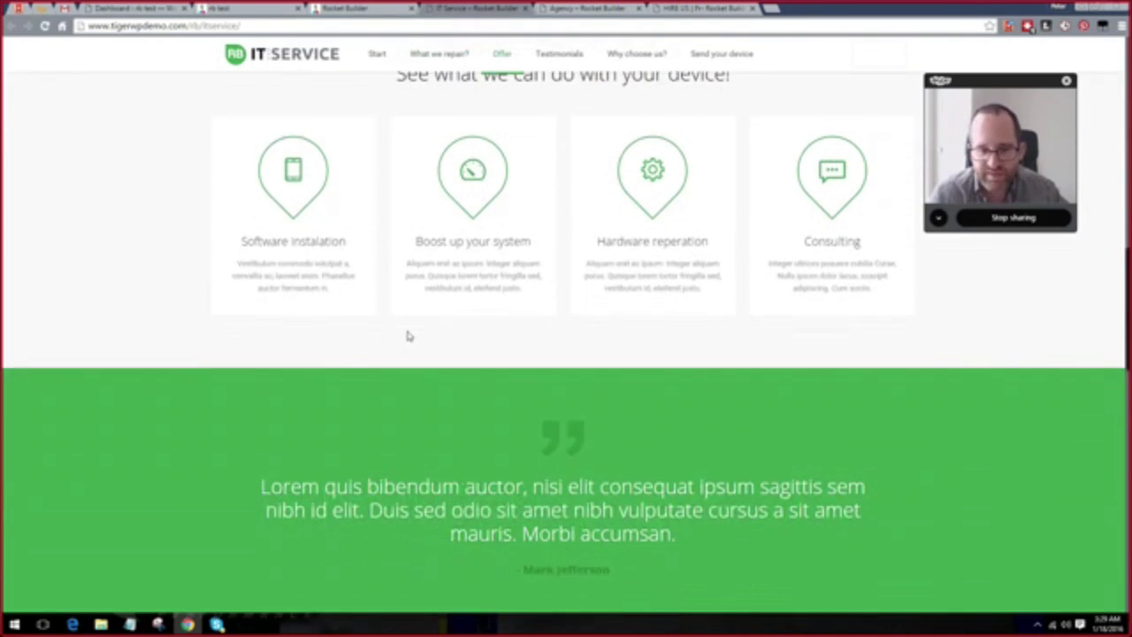
pyautogui.scroll(-3, 406, 334)
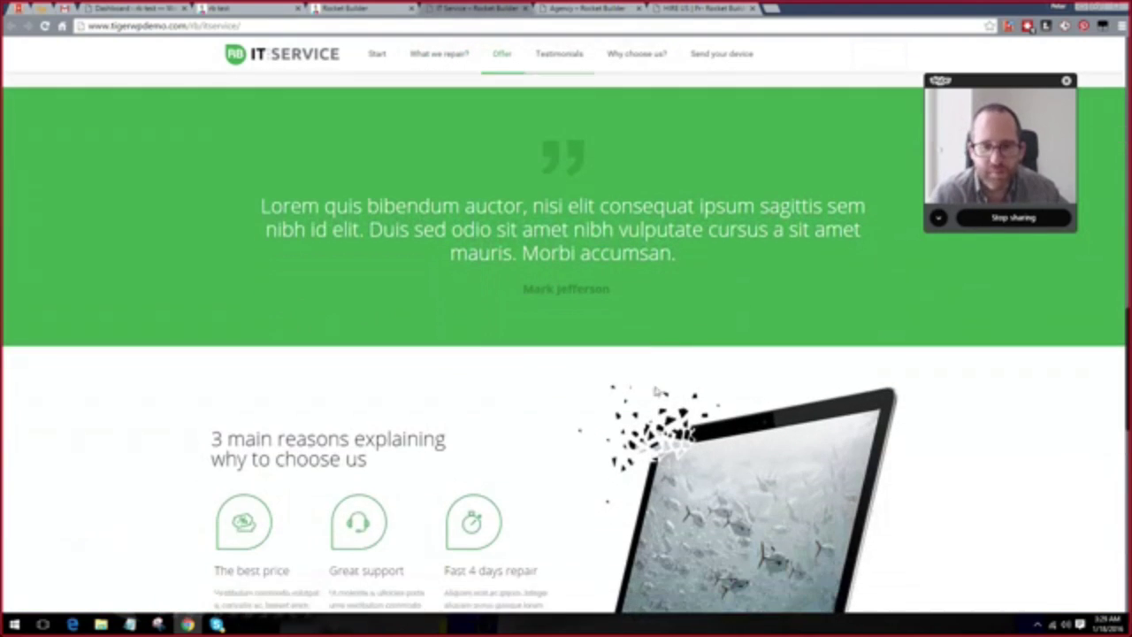
pyautogui.scroll(10, 737, 354)
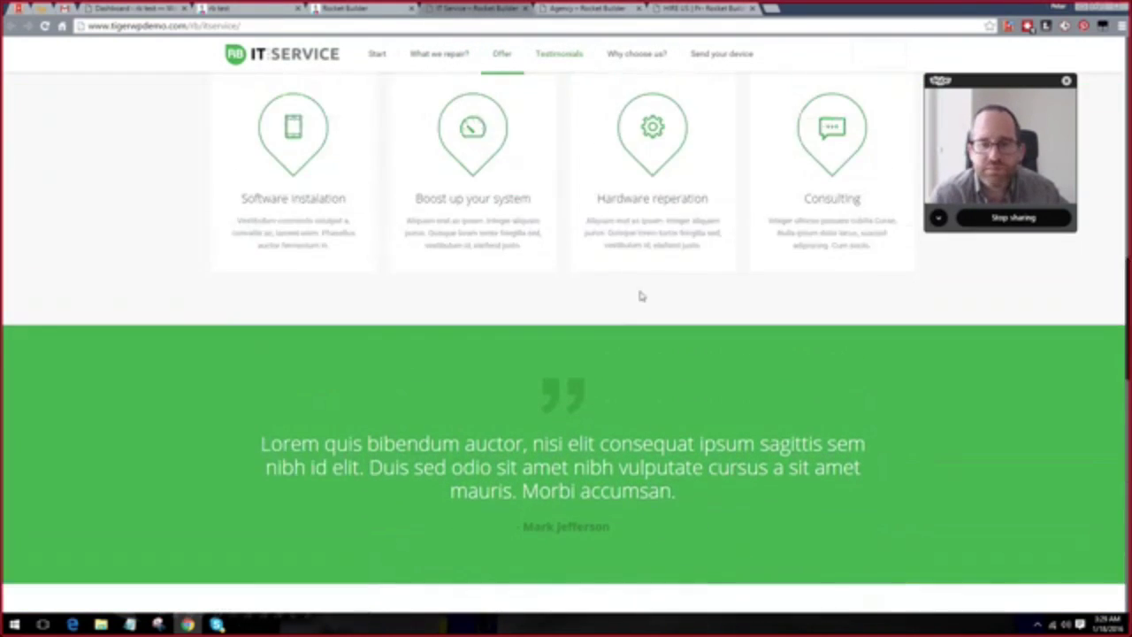
# Review the IT Service demo once more, from its header banner through the offer and testimonial sections to the contact area.
pyautogui.scroll(1, 446, 124)
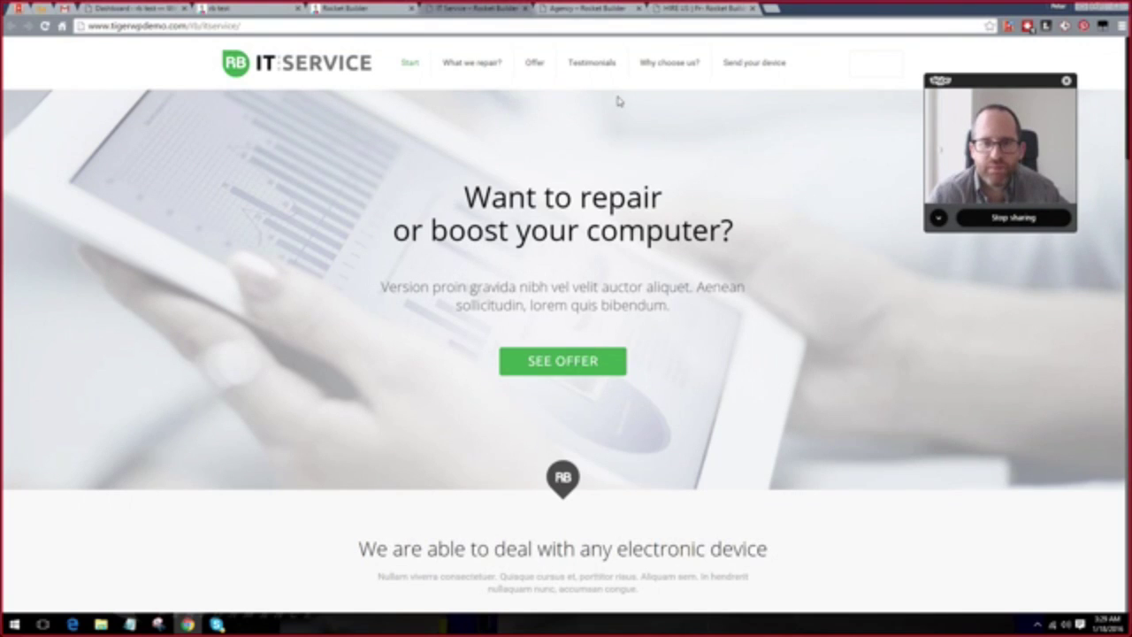
pyautogui.scroll(-1, 659, 222)
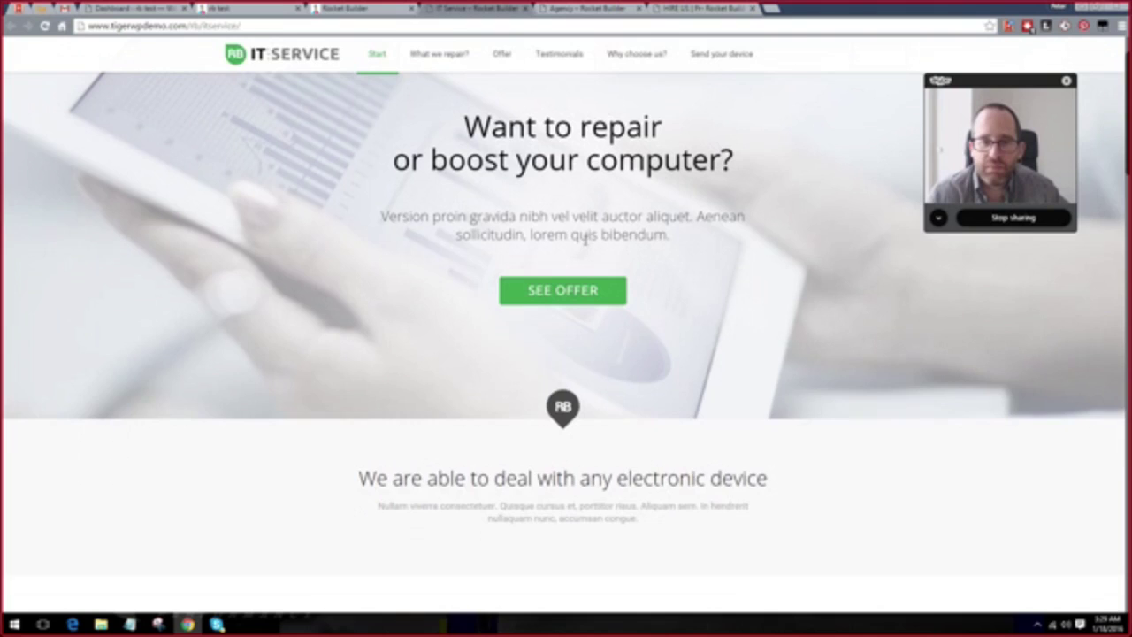
pyautogui.scroll(1, 605, 286)
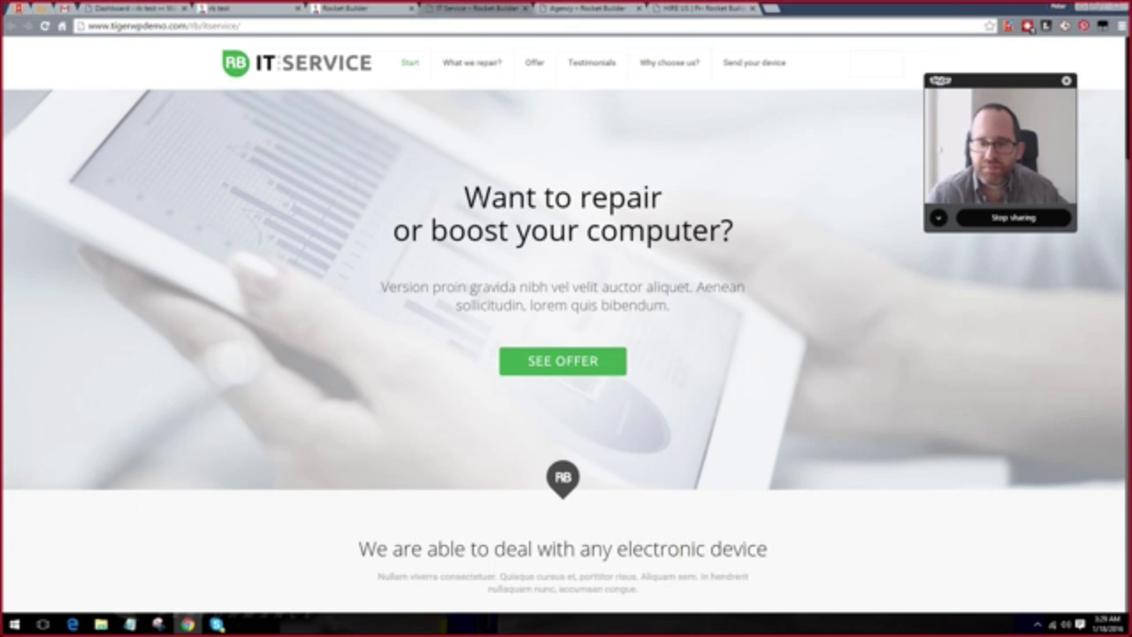
pyautogui.scroll(-6, 631, 366)
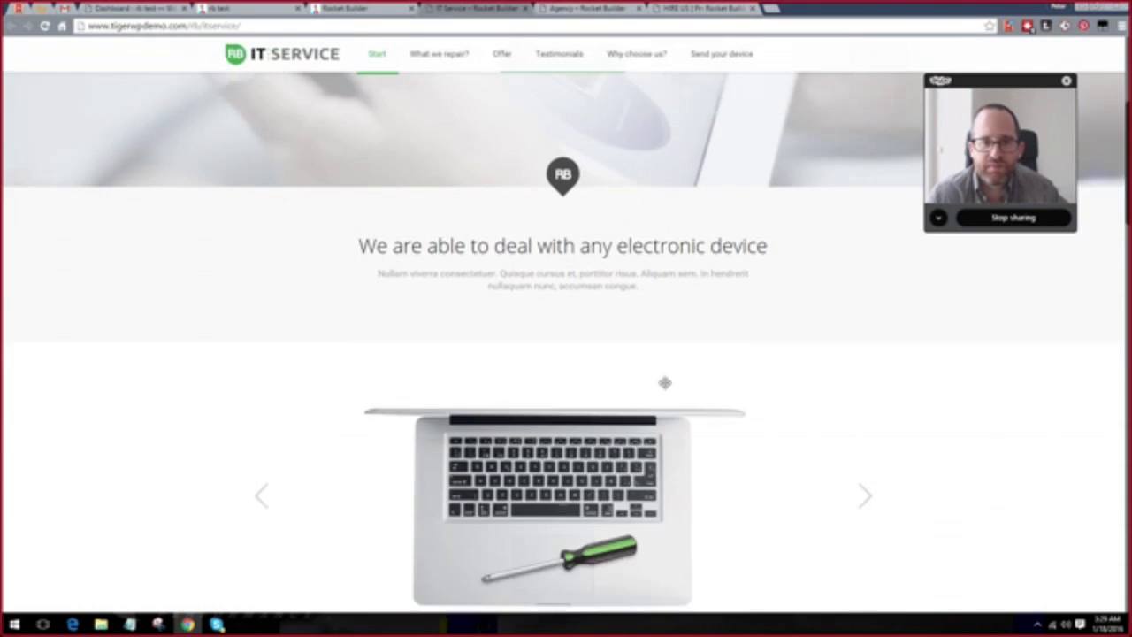
pyautogui.scroll(-10, 738, 410)
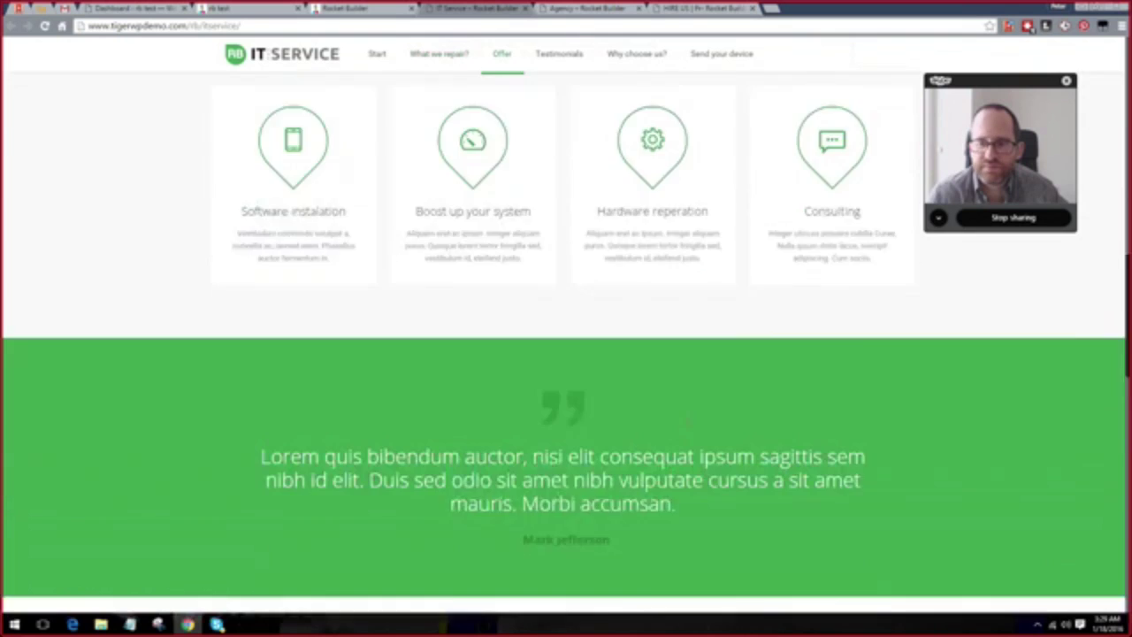
pyautogui.scroll(-5, 523, 339)
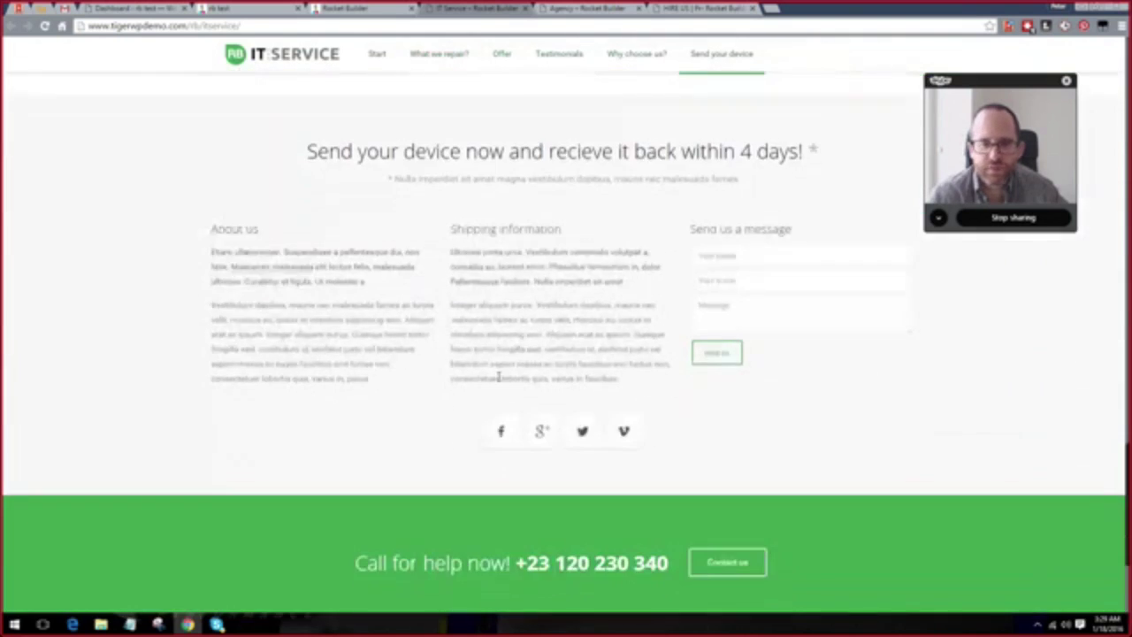
pyautogui.scroll(5, 536, 254)
pyautogui.scroll(4, 536, 254)
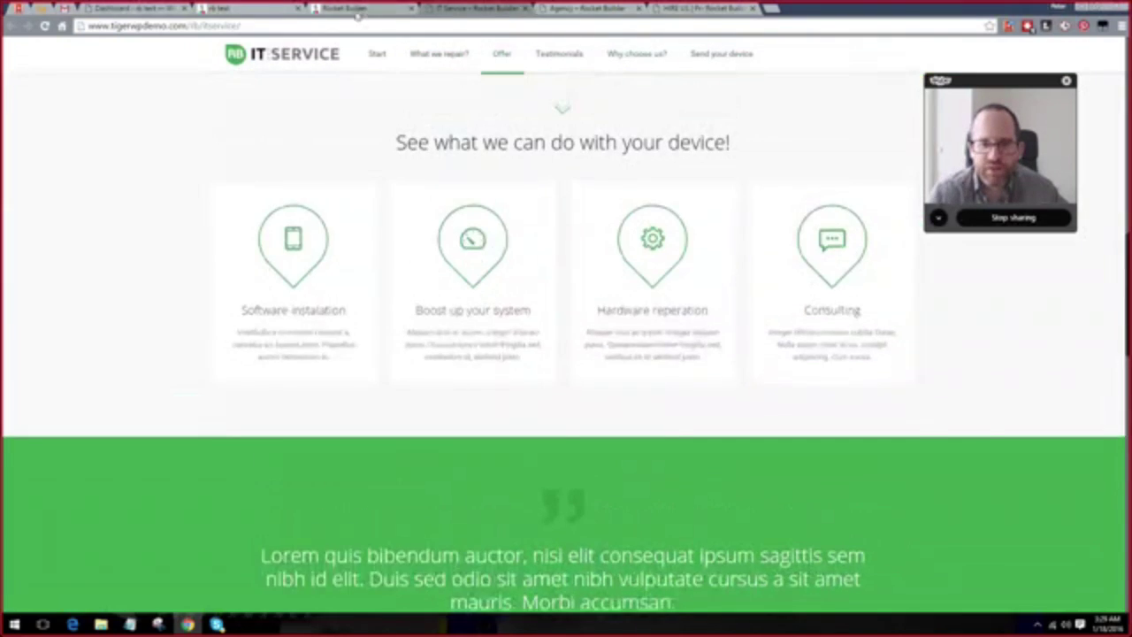
# Return to the RocketBuilder layouts gallery and open the Landing Page demo in a separate tab.
pyautogui.click(371, 8)
pyautogui.scroll(-2, 759, 400)
pyautogui.scroll(-5, 759, 401)
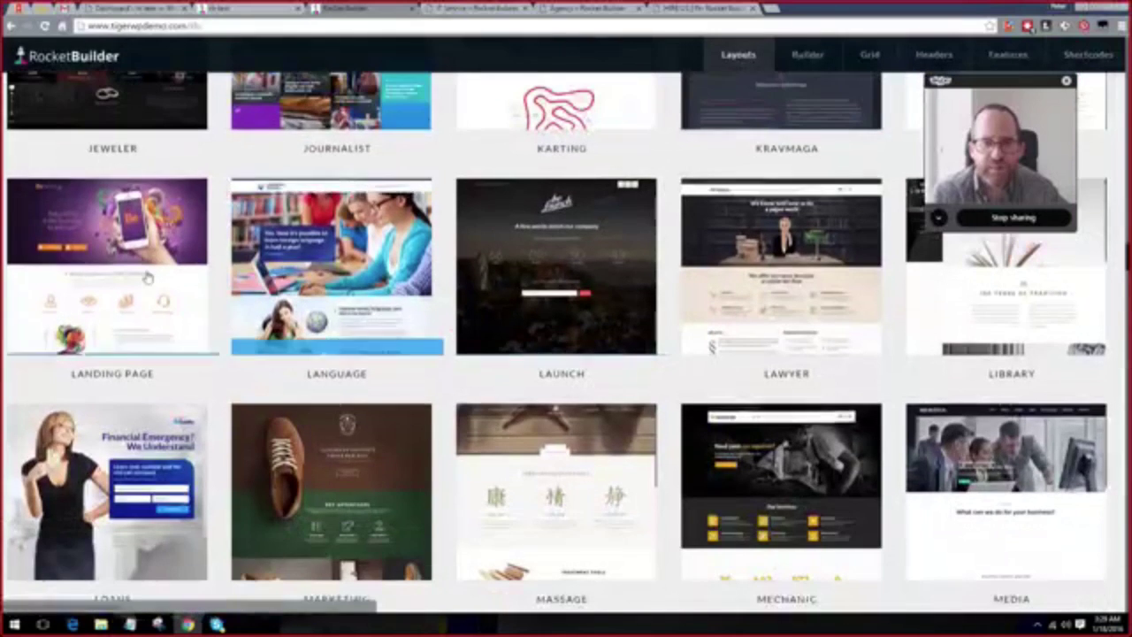
pyautogui.moveTo(135, 303)
pyautogui.click(122, 333)
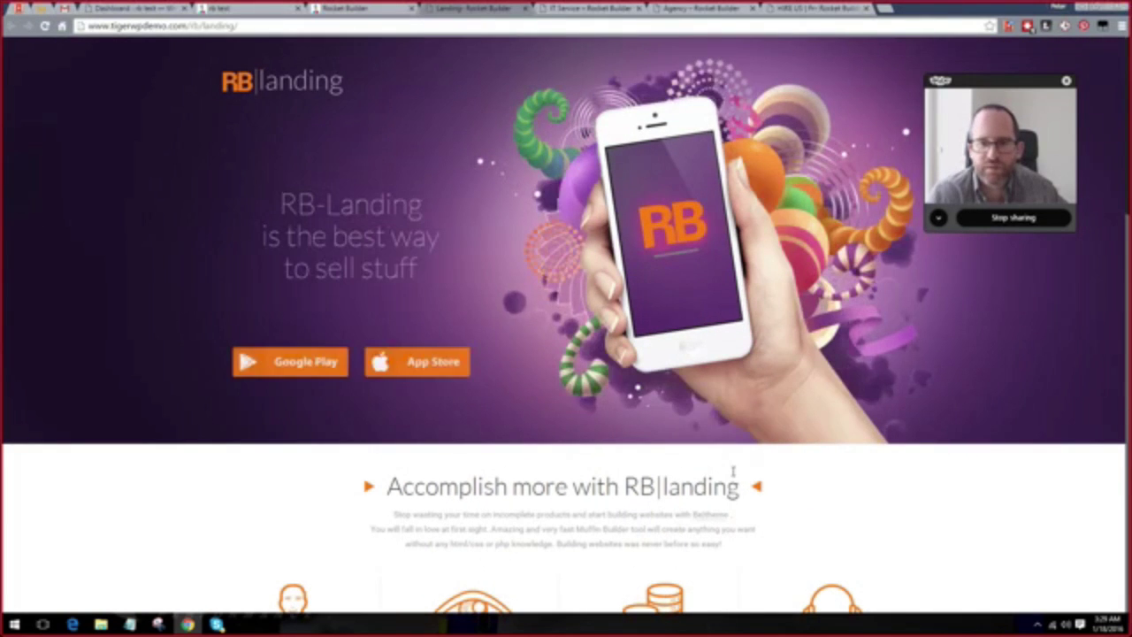
# Skim the Landing Page demo's feature icons, Unlimited possibilities and Easy of use sections, and closing app-store section.
pyautogui.scroll(-6, 598, 419)
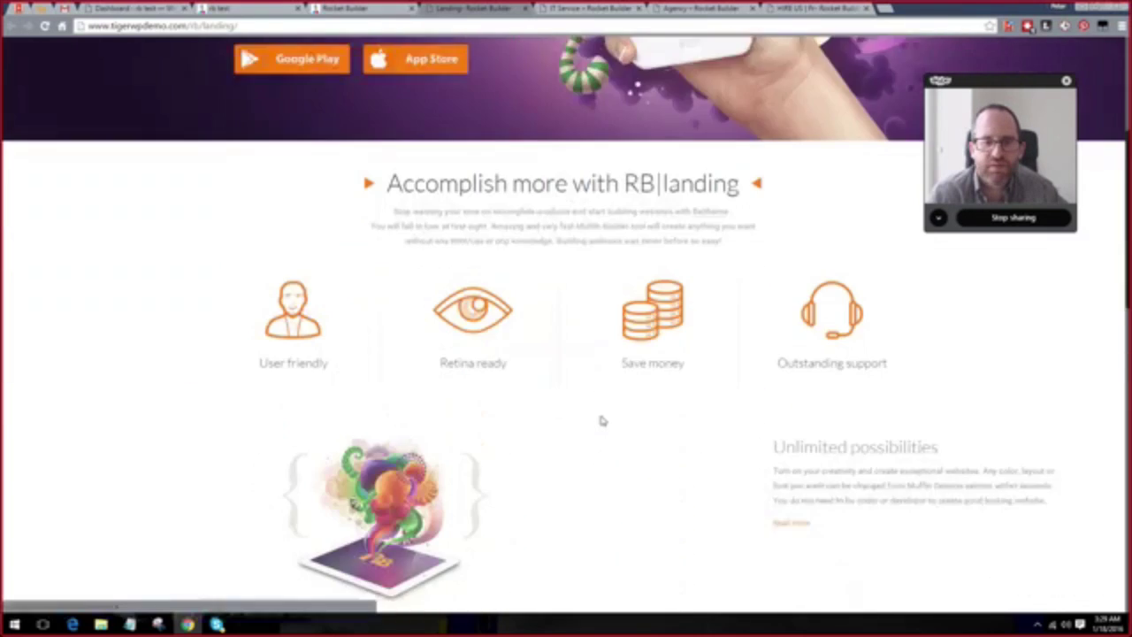
pyautogui.scroll(-2, 600, 420)
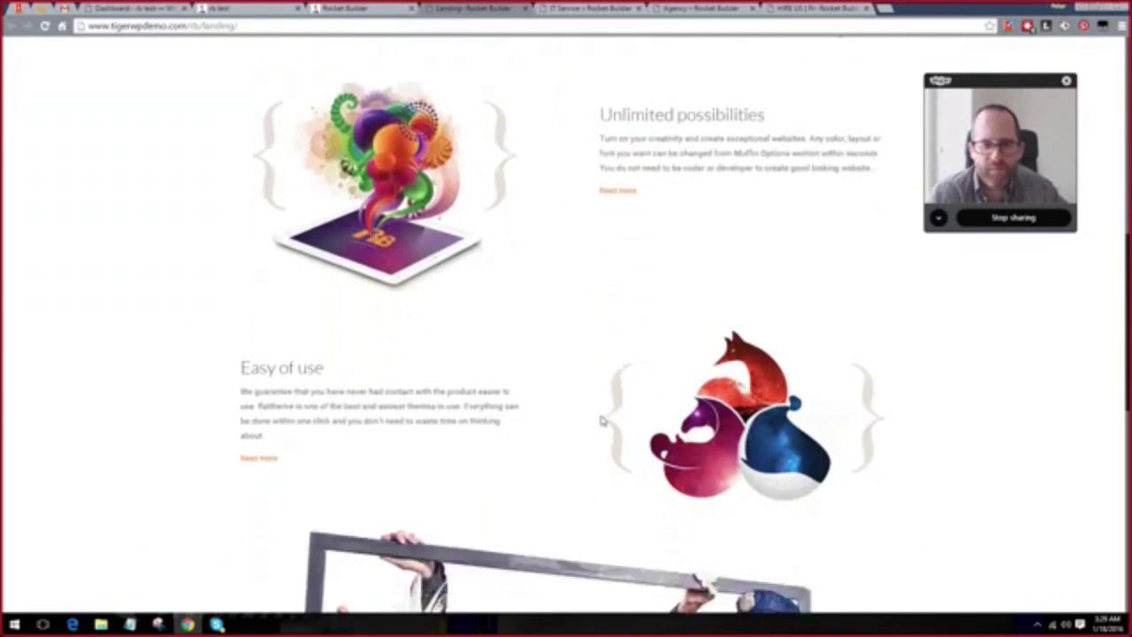
pyautogui.scroll(-2, 588, 415)
pyautogui.scroll(-6, 587, 415)
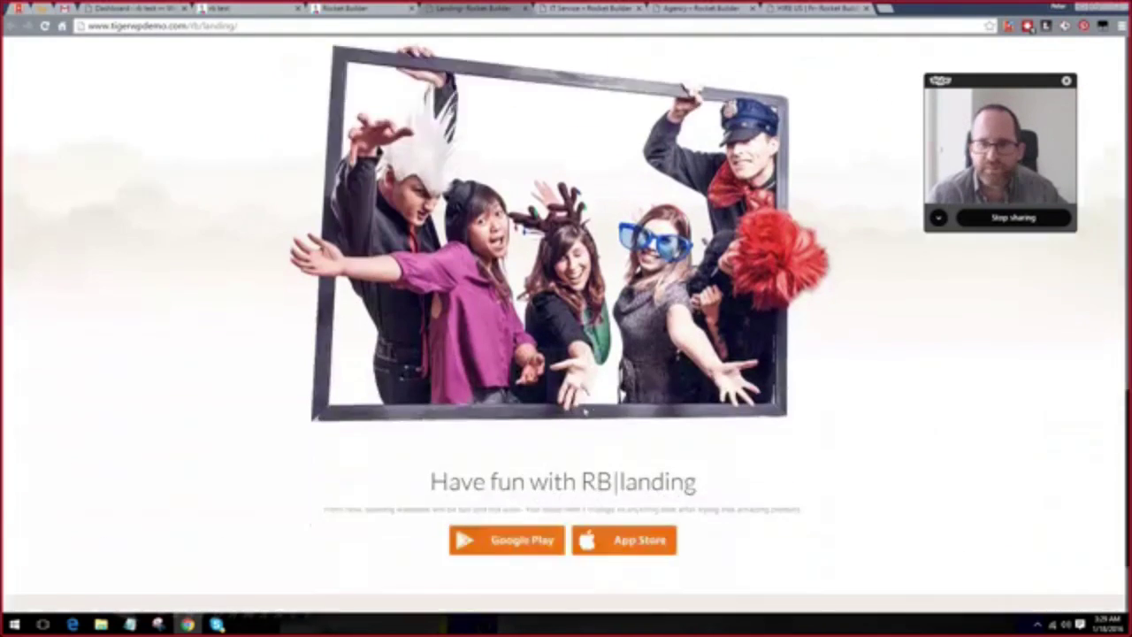
pyautogui.scroll(5, 337, 582)
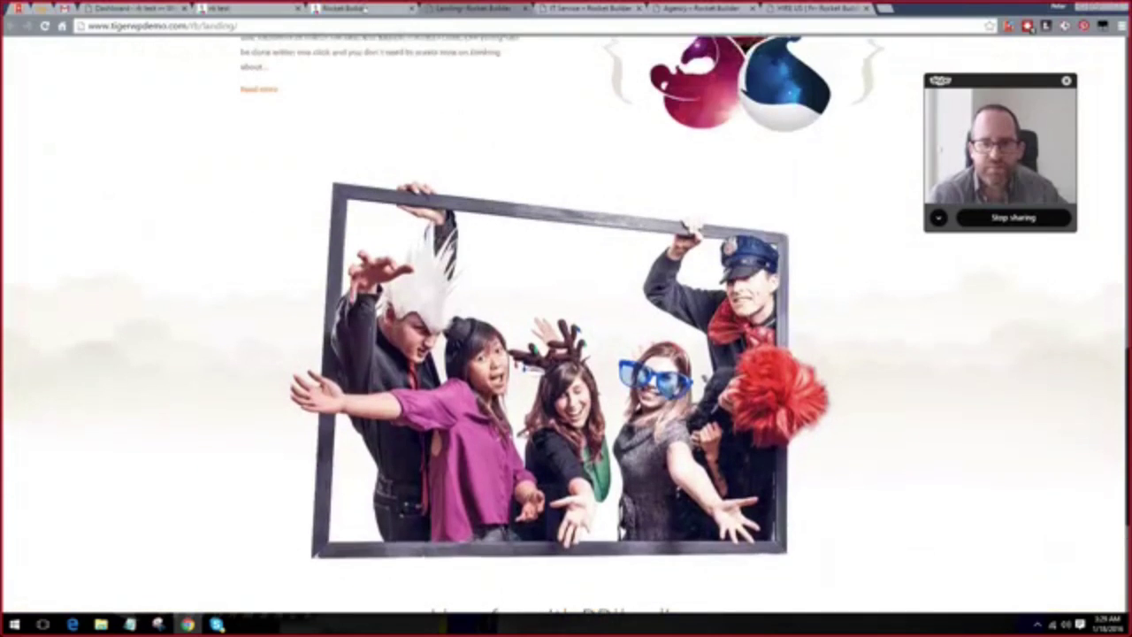
# Open the Medic demo from the layouts gallery in a separate tab, and close the Landing and IT Service demo tabs.
pyautogui.hotkey('ctrl', 'shift', 'Tab')
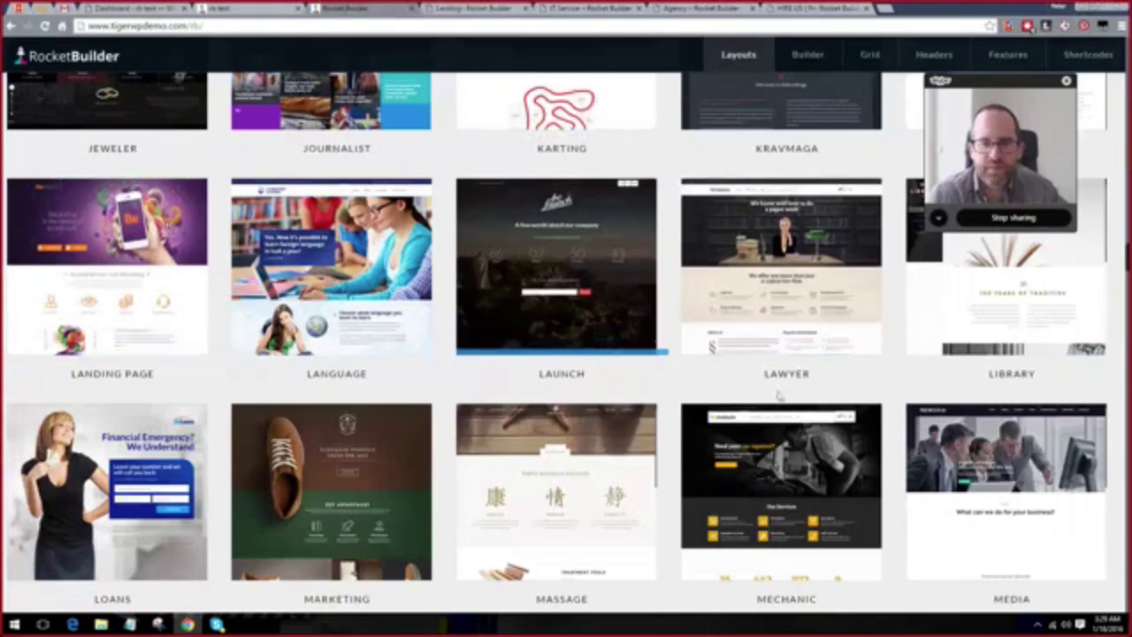
pyautogui.scroll(-3, 778, 391)
pyautogui.scroll(1, 113, 480)
pyautogui.click(113, 480)
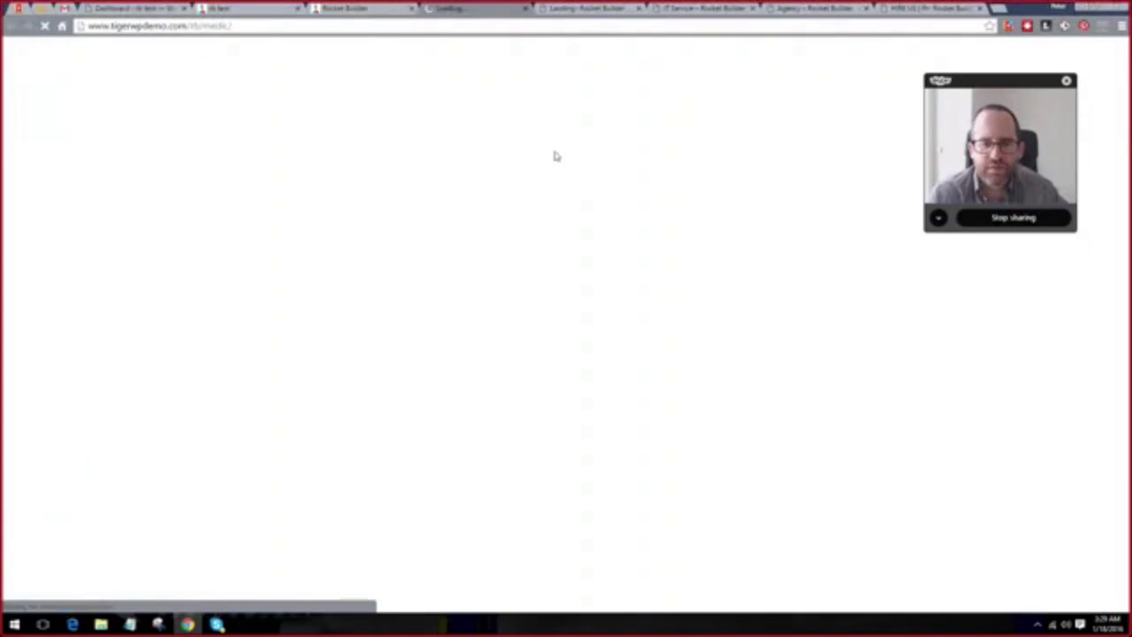
pyautogui.click(638, 9)
pyautogui.click(639, 9)
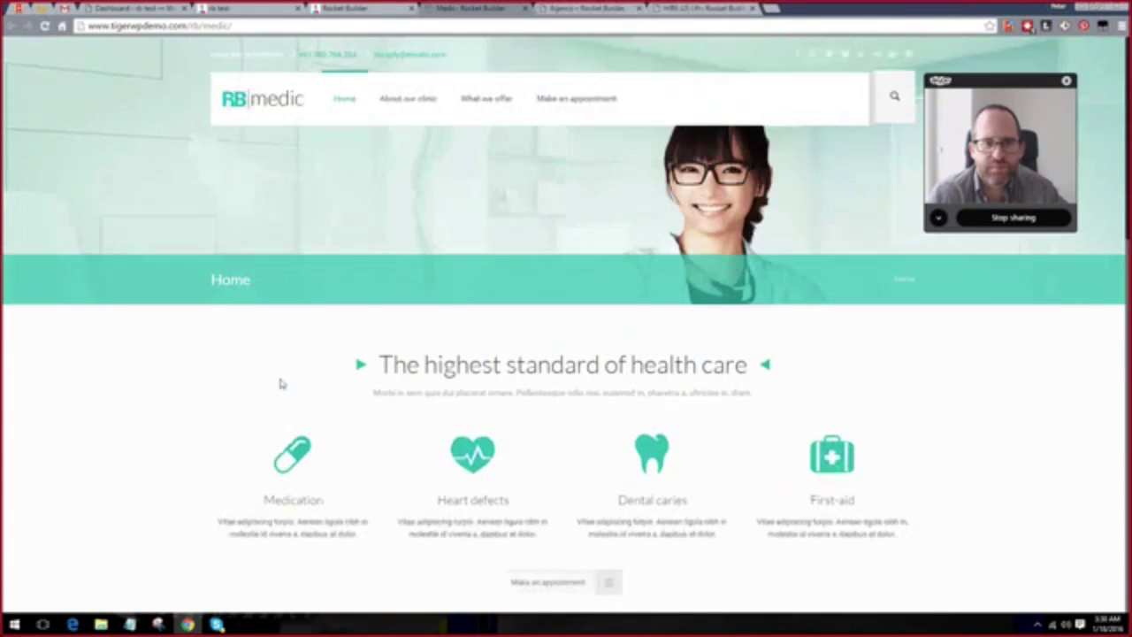
# Skim the Medic demo's home page, covering the services, clinic information, appointment banner and doctor profiles.
pyautogui.scroll(-2, 433, 326)
pyautogui.scroll(-6, 448, 284)
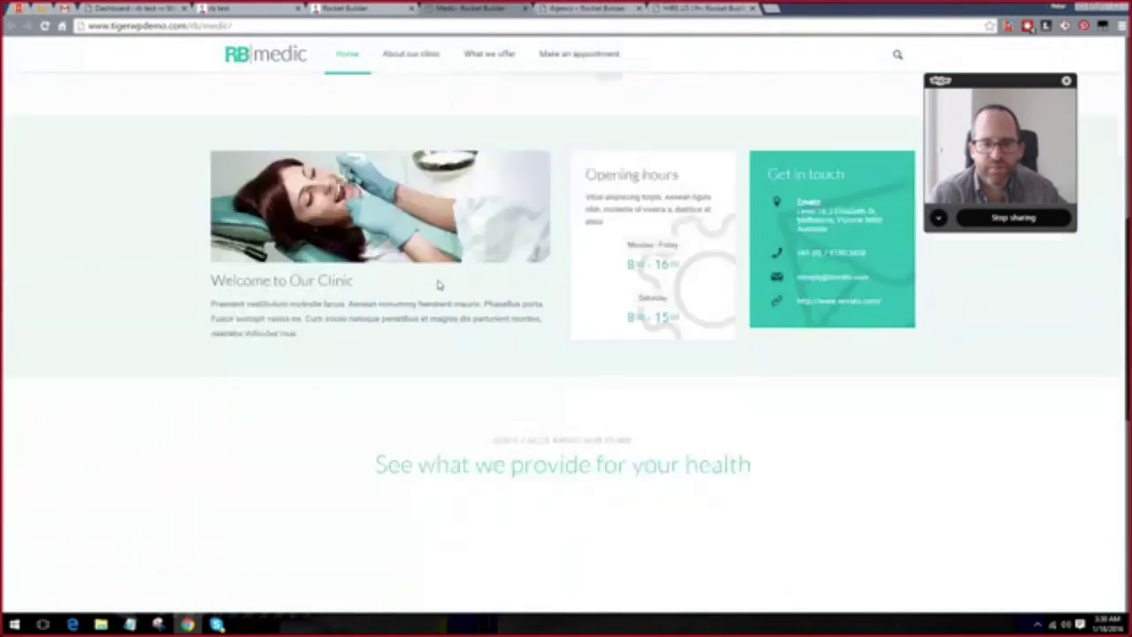
pyautogui.scroll(-3, 438, 283)
pyautogui.scroll(-1, 437, 283)
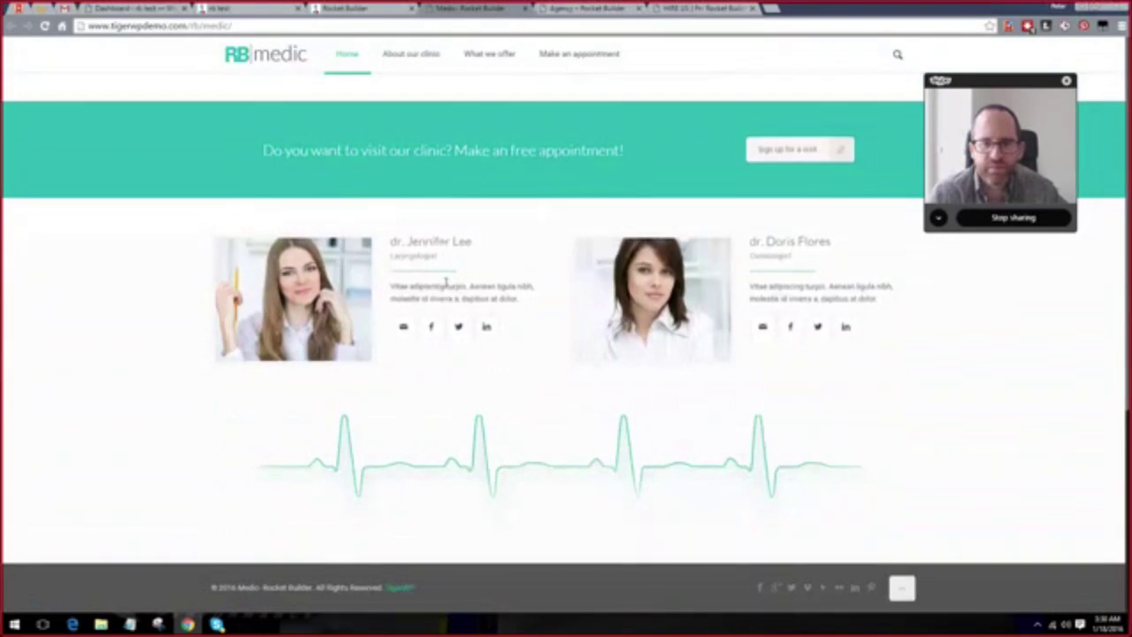
# Go back to the layouts gallery, browse the earlier rows and open the Interior demo.
pyautogui.click(356, 8)
pyautogui.scroll(6, 644, 251)
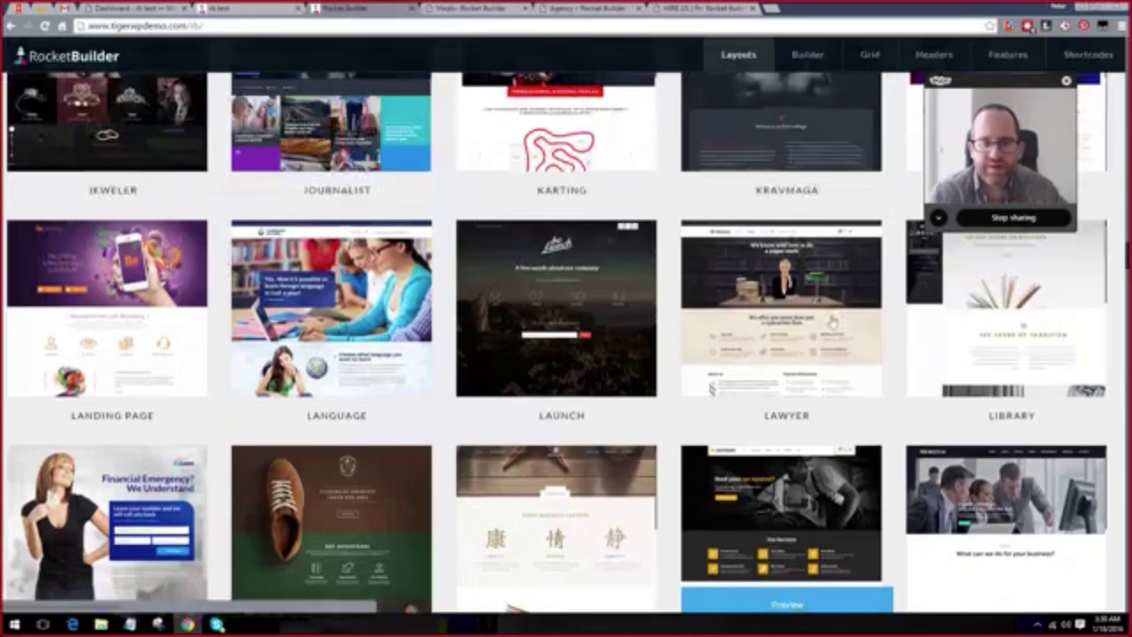
pyautogui.scroll(1, 644, 250)
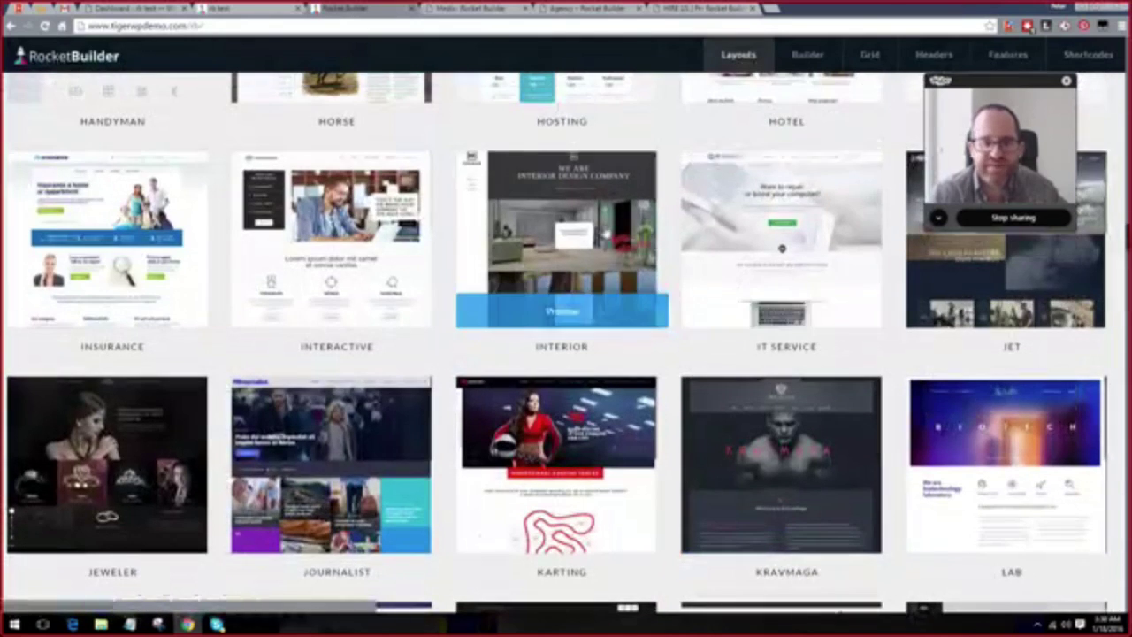
pyautogui.click(655, 309)
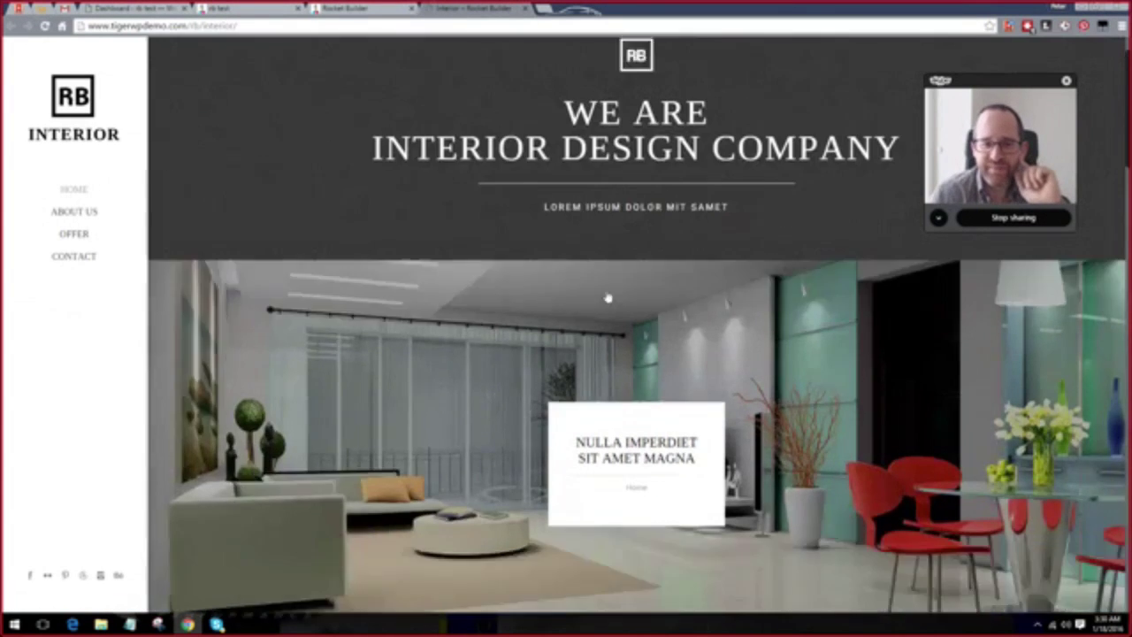
# Look through the full-width room images and project captions on the Interior demo's home page.
pyautogui.scroll(-5, 607, 298)
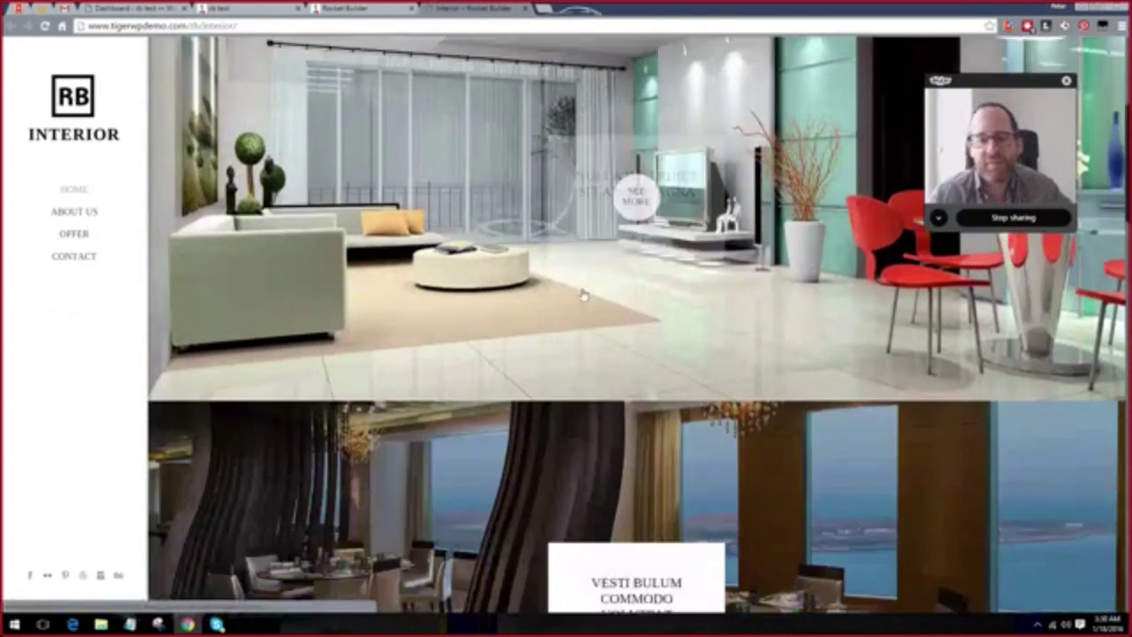
pyautogui.scroll(-2, 405, 341)
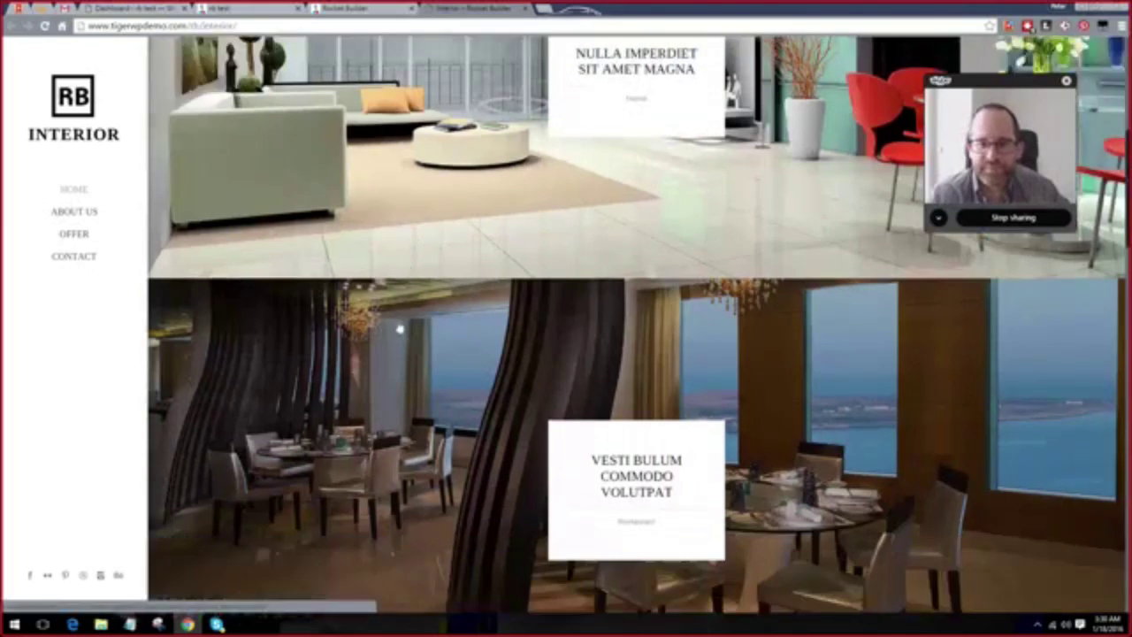
pyautogui.scroll(-7, 400, 329)
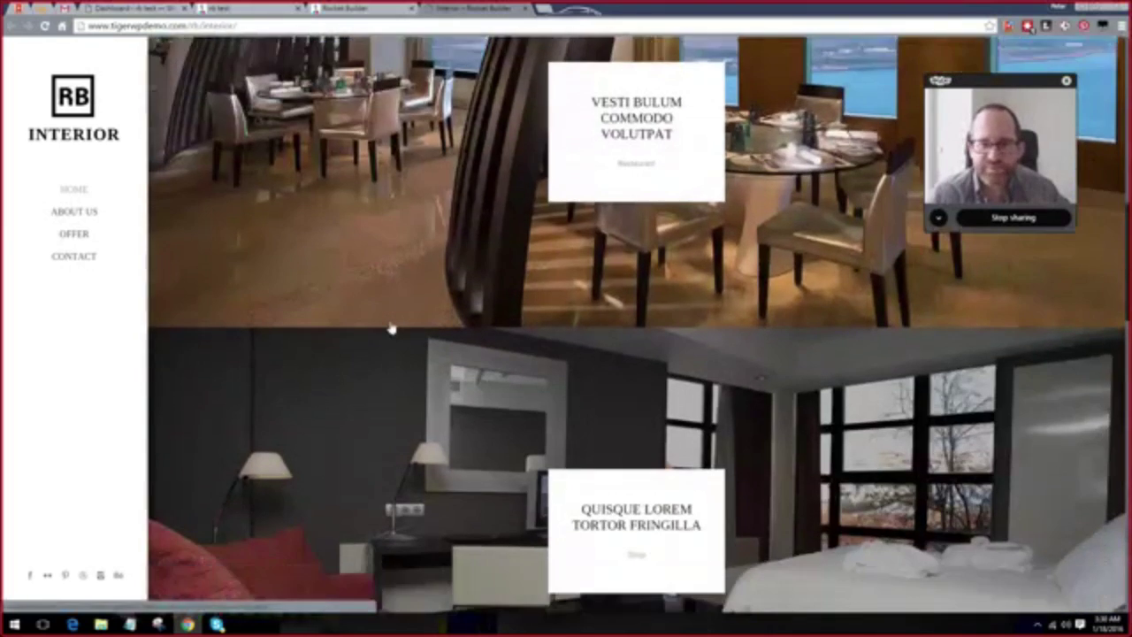
pyautogui.scroll(-11, 391, 329)
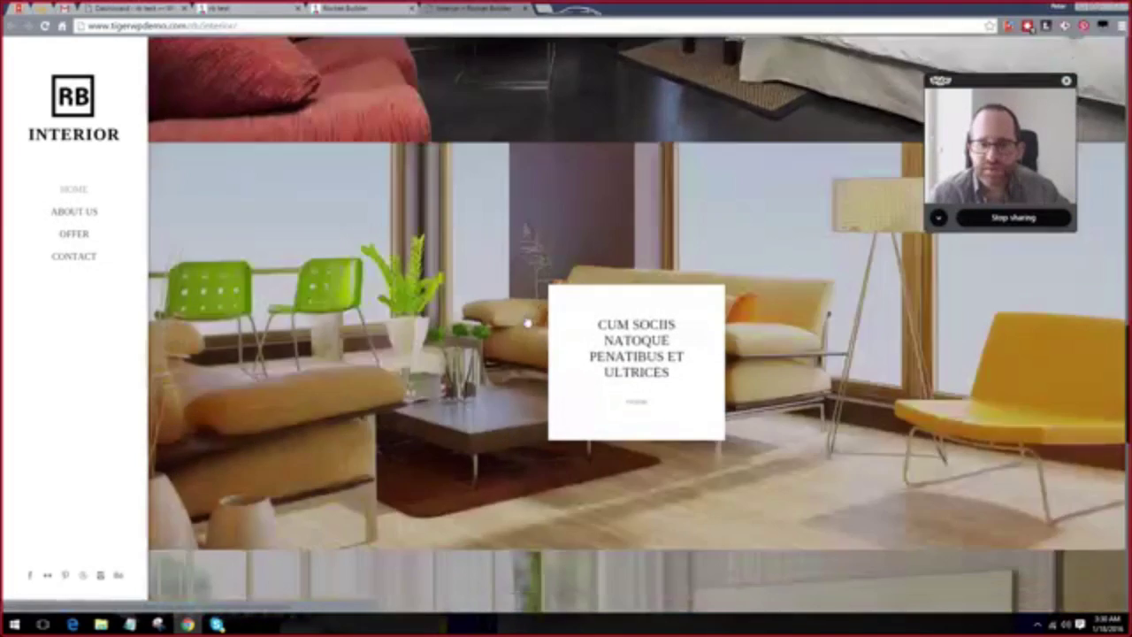
pyautogui.scroll(-8, 527, 324)
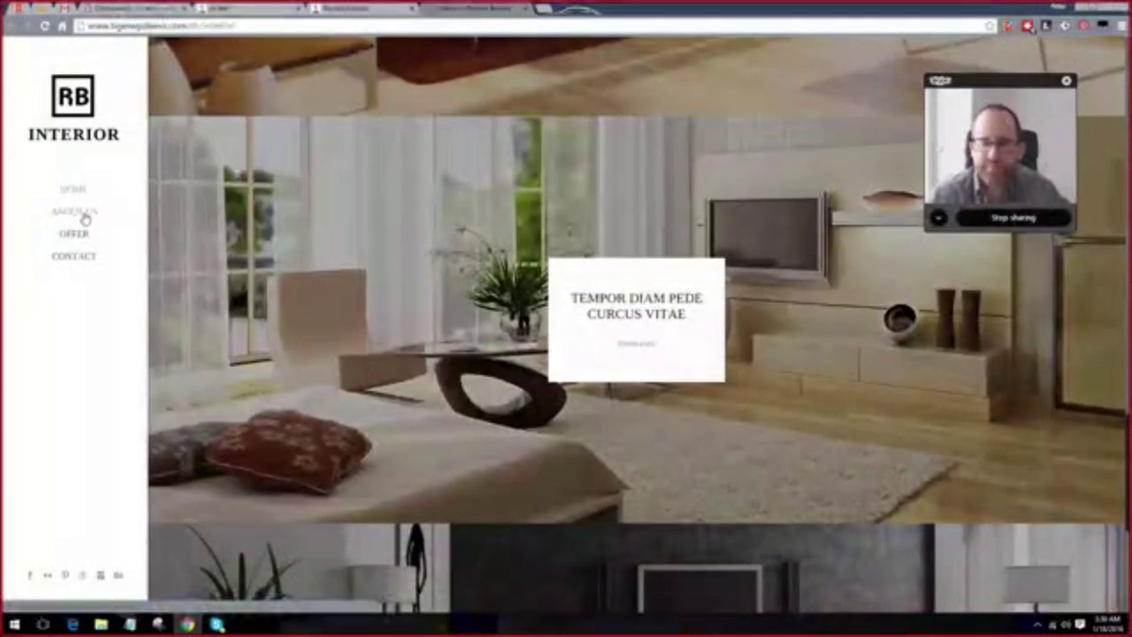
# Open the Interior demo's About Us page and review the team profiles, skill bars and Experience sections.
pyautogui.click(84, 219)
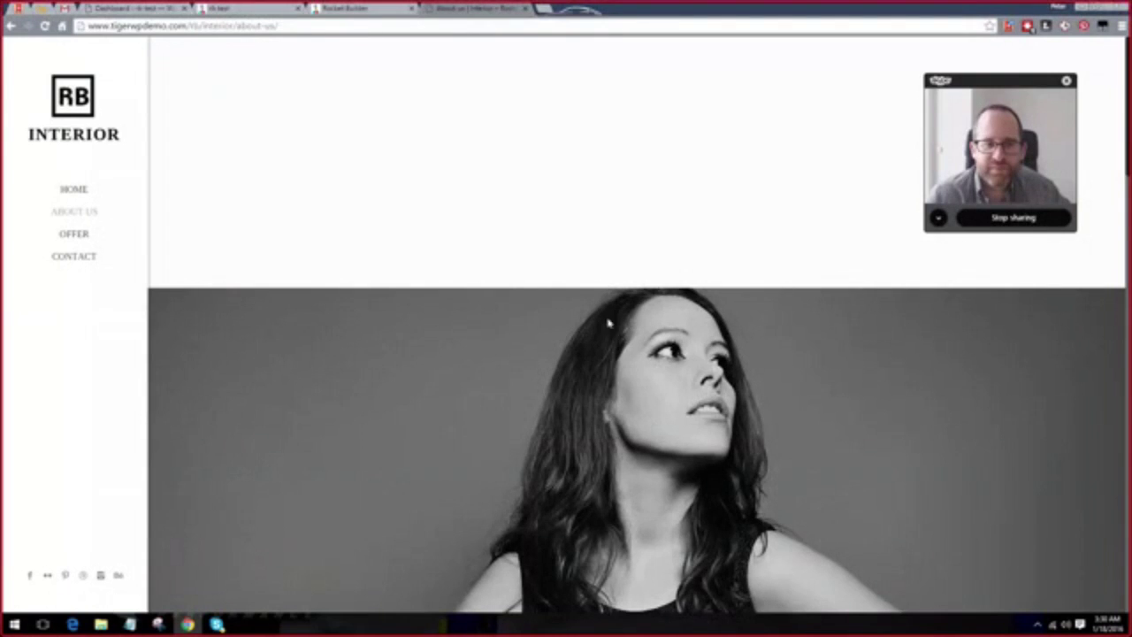
pyautogui.scroll(-7, 608, 323)
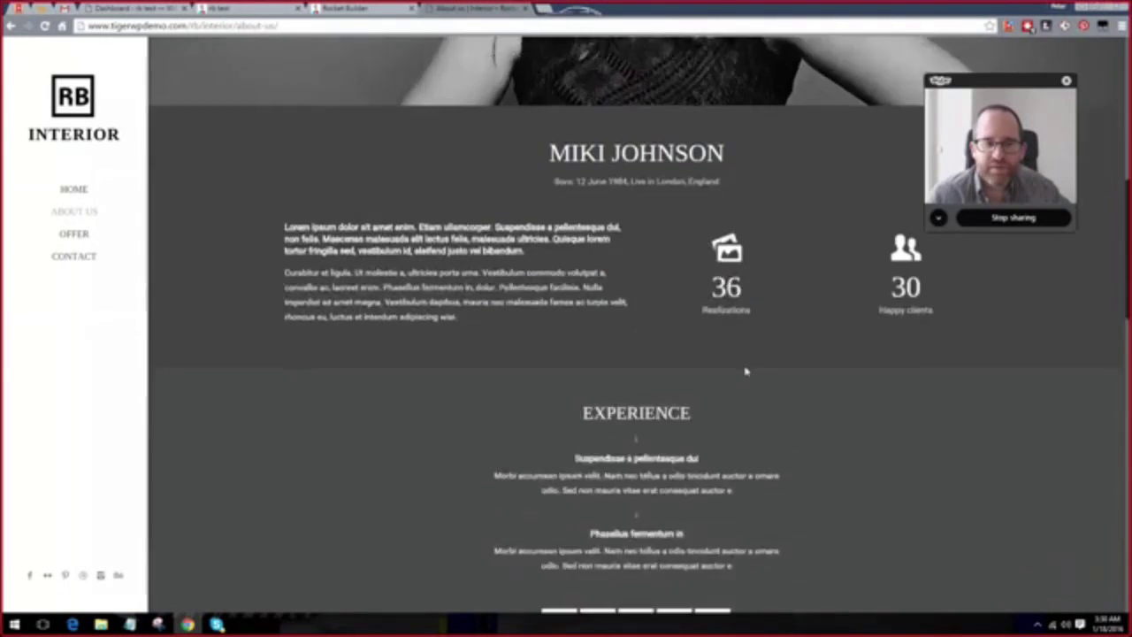
pyautogui.scroll(-3, 458, 349)
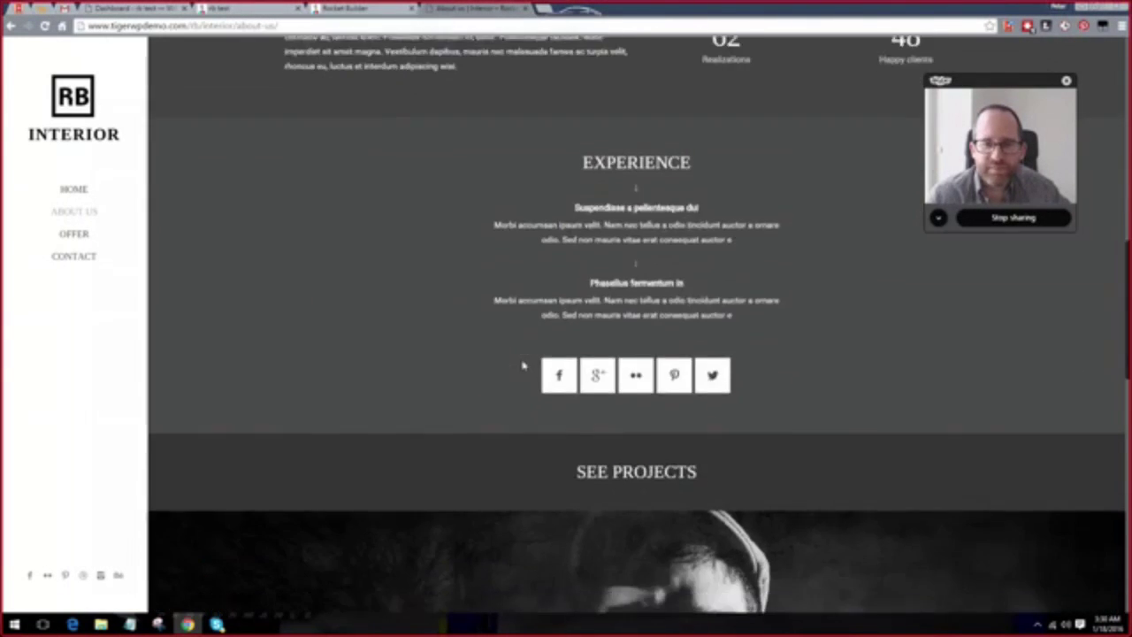
pyautogui.scroll(-4, 495, 375)
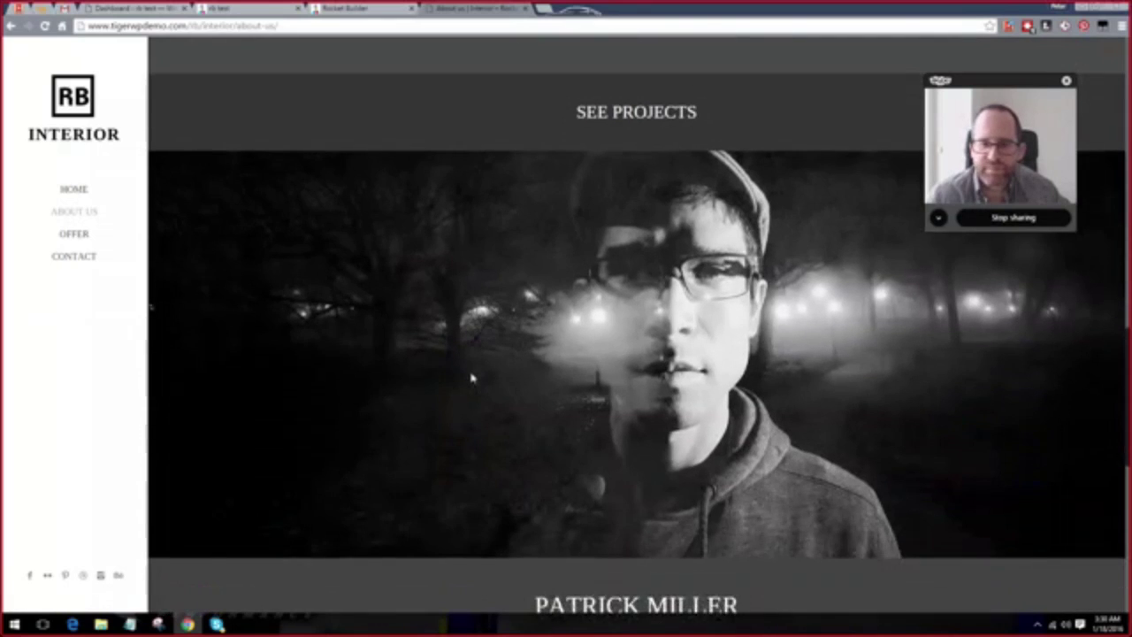
pyautogui.scroll(-3, 468, 376)
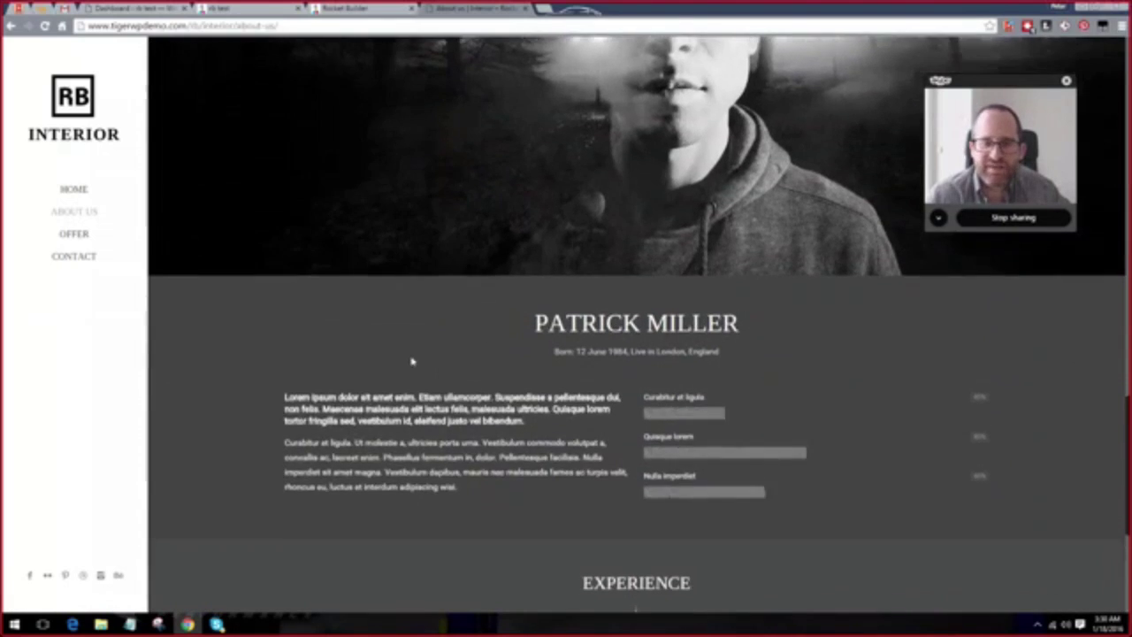
pyautogui.scroll(-3, 460, 365)
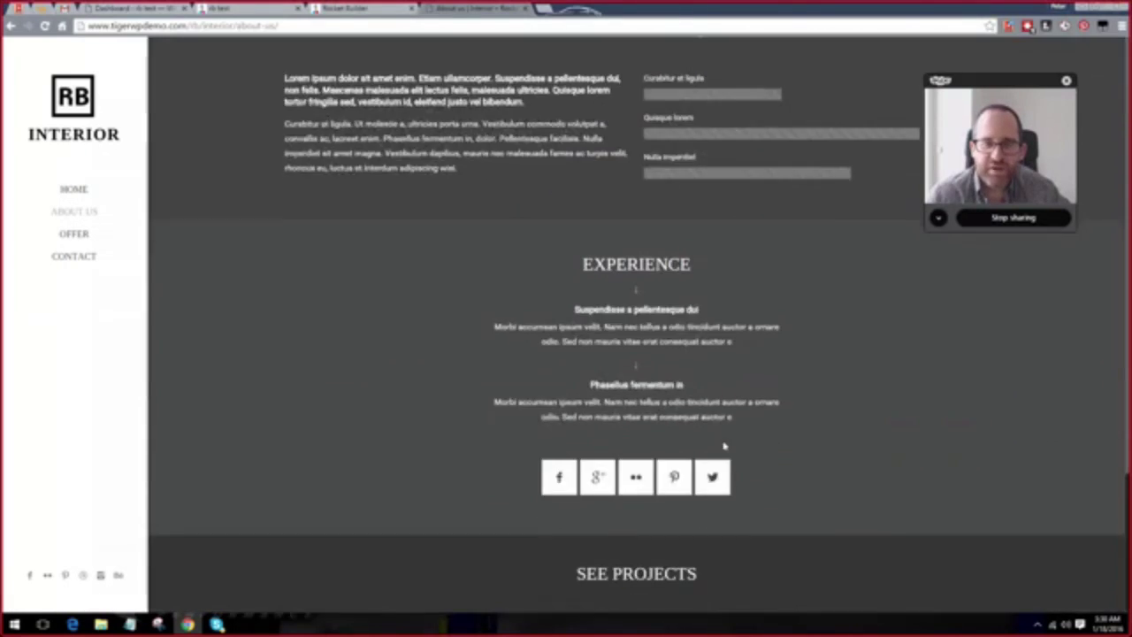
pyautogui.scroll(1, 725, 445)
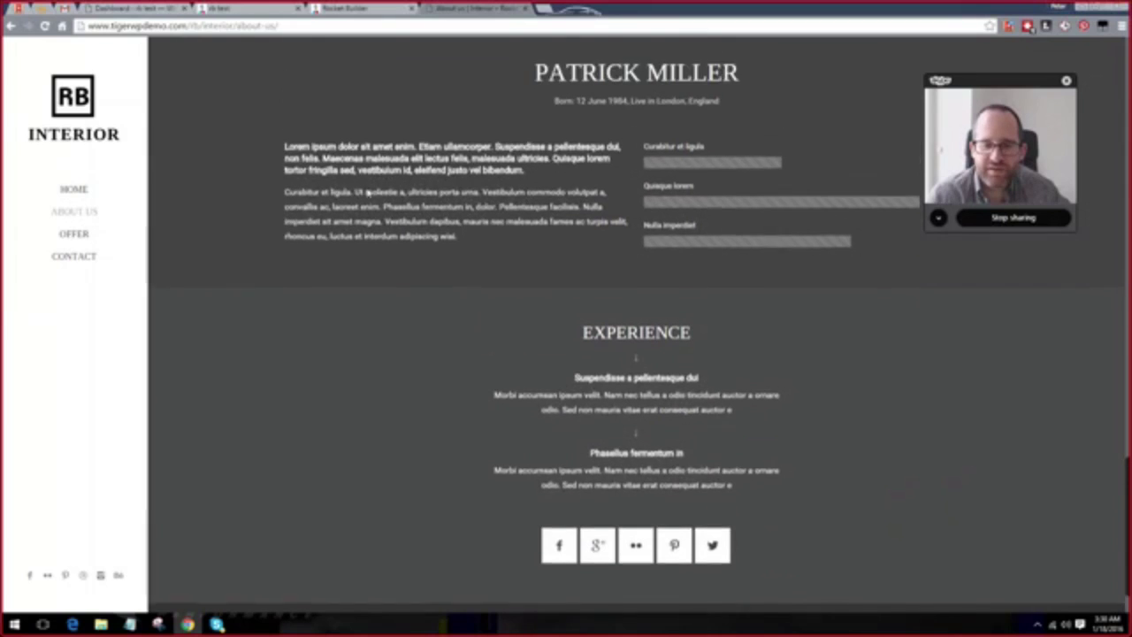
# Return to the layouts gallery, open the Language demo and close the Interior demo.
pyautogui.click(350, 8)
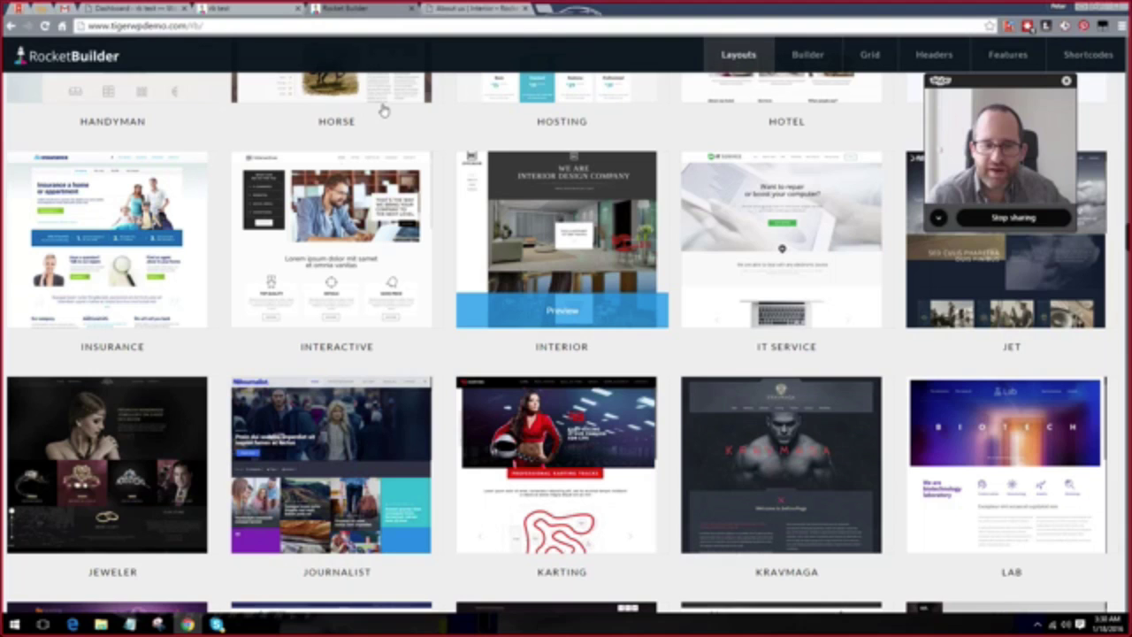
pyautogui.scroll(-3, 265, 328)
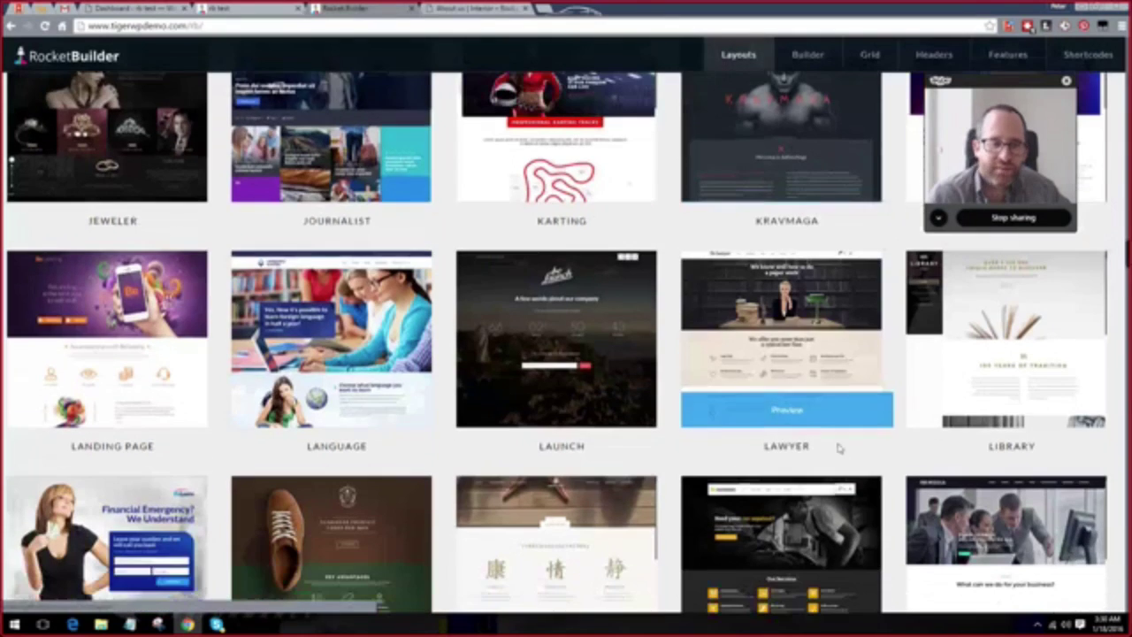
pyautogui.click(339, 323)
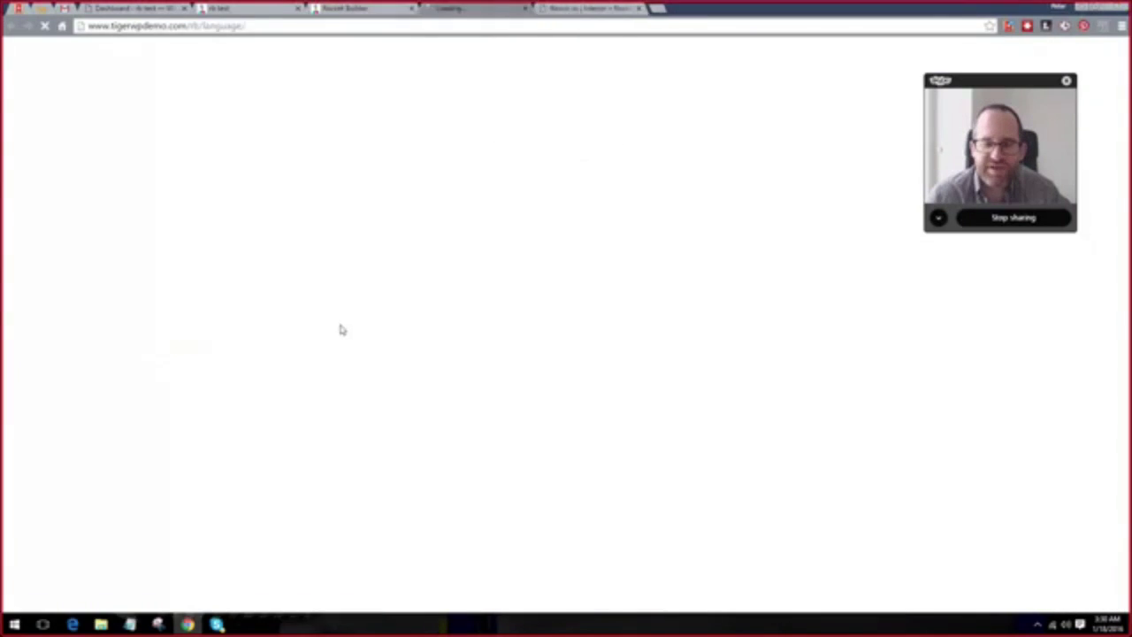
pyautogui.click(639, 9)
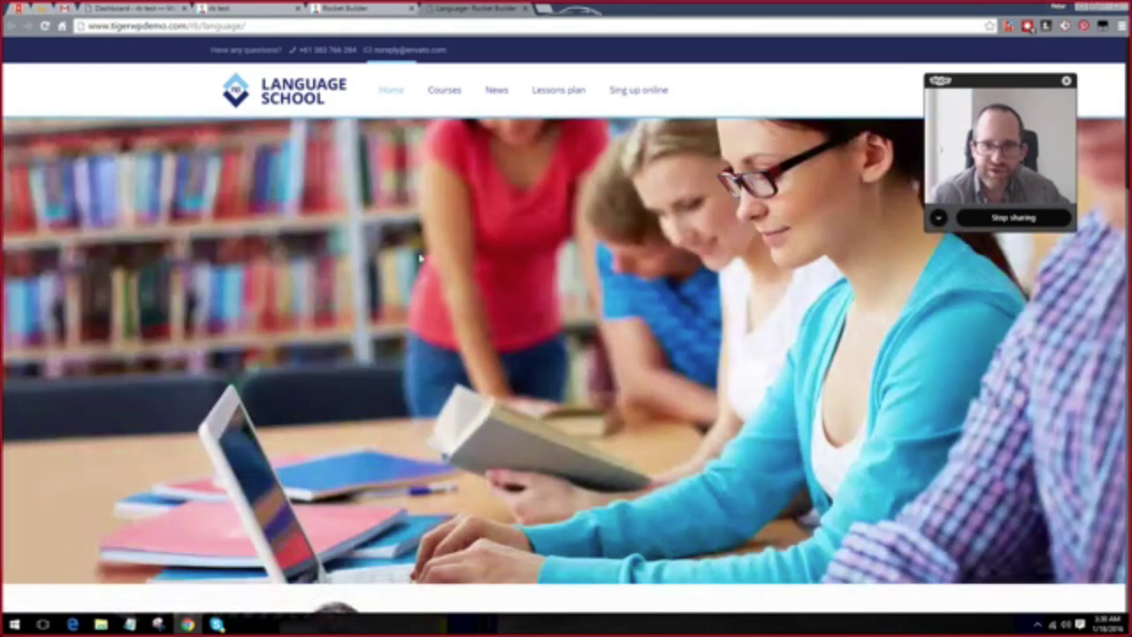
# Skim the Language demo's home page from the hero banner through the courses, blog posts and exam boxes to the footer.
pyautogui.scroll(-8, 423, 257)
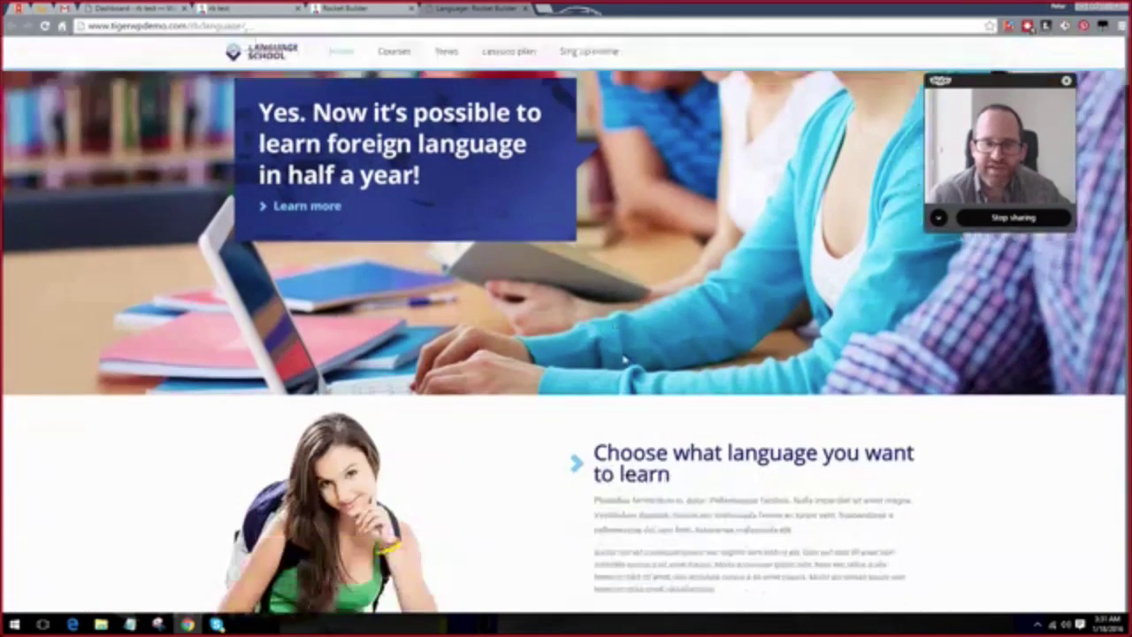
pyautogui.scroll(-7, 619, 359)
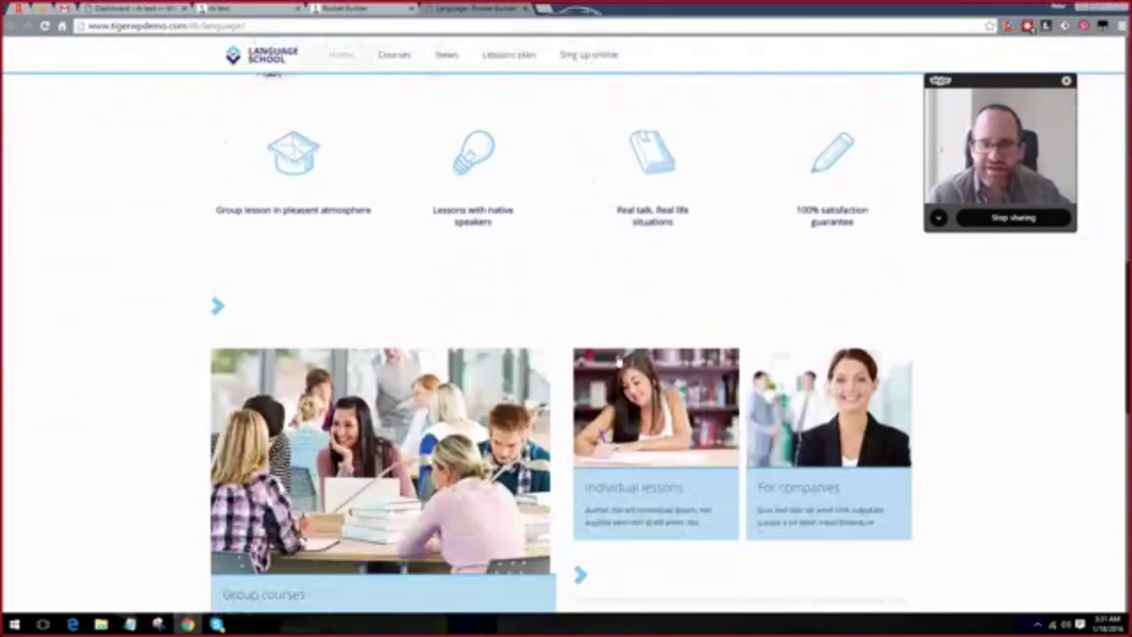
pyautogui.scroll(-2, 611, 356)
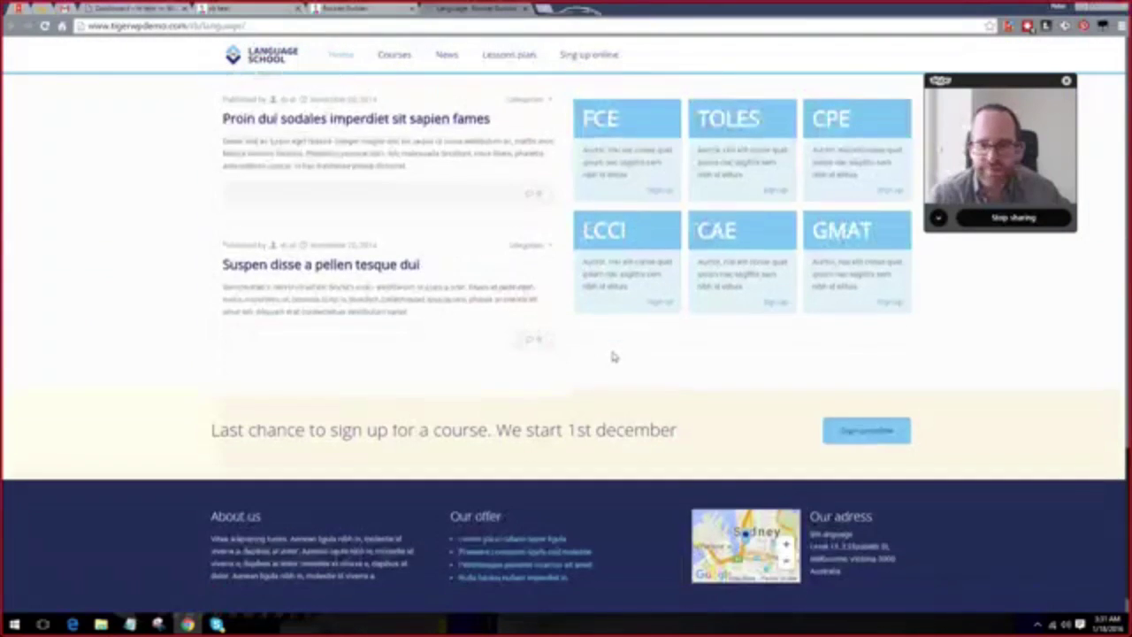
pyautogui.scroll(-1, 596, 369)
pyautogui.scroll(3, 495, 265)
pyautogui.scroll(12, 483, 235)
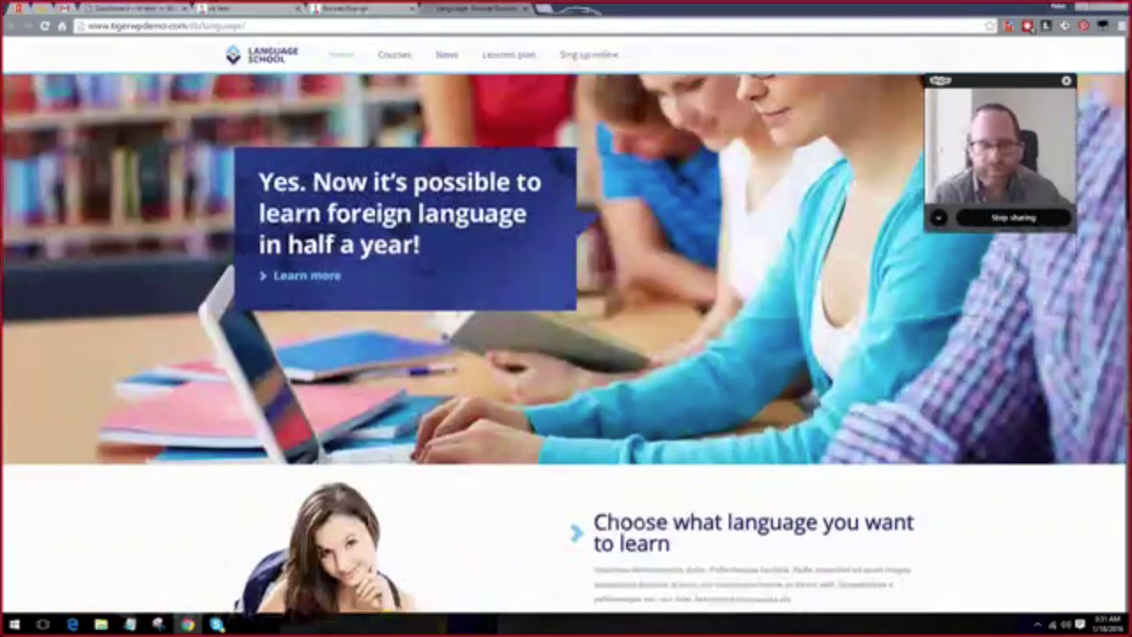
# Go back to the layouts gallery, browse the rows from Landing Page to Notebook and close the Language demo.
pyautogui.click(356, 9)
pyautogui.scroll(-4, 569, 331)
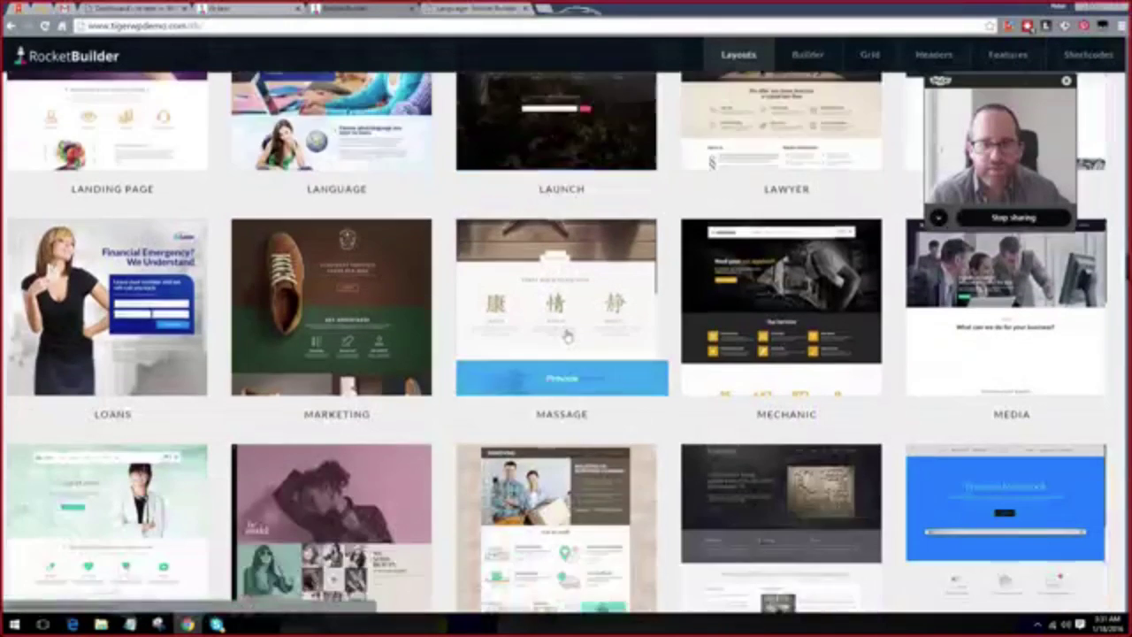
pyautogui.scroll(3, 581, 339)
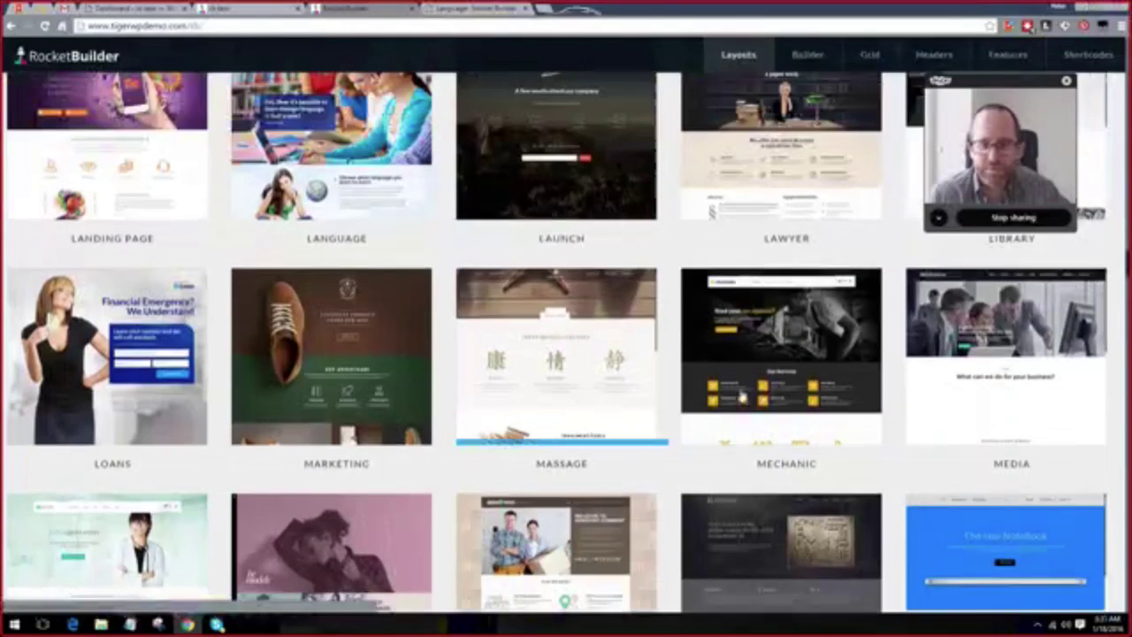
pyautogui.scroll(-1, 920, 392)
pyautogui.scroll(-1, 920, 393)
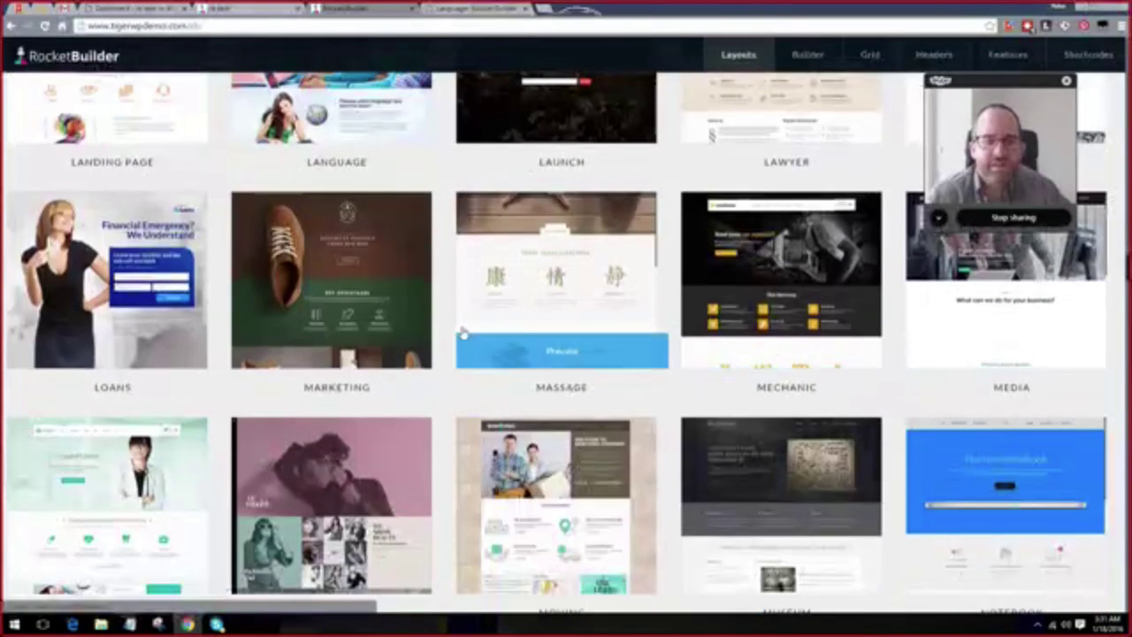
pyautogui.scroll(-2, 336, 53)
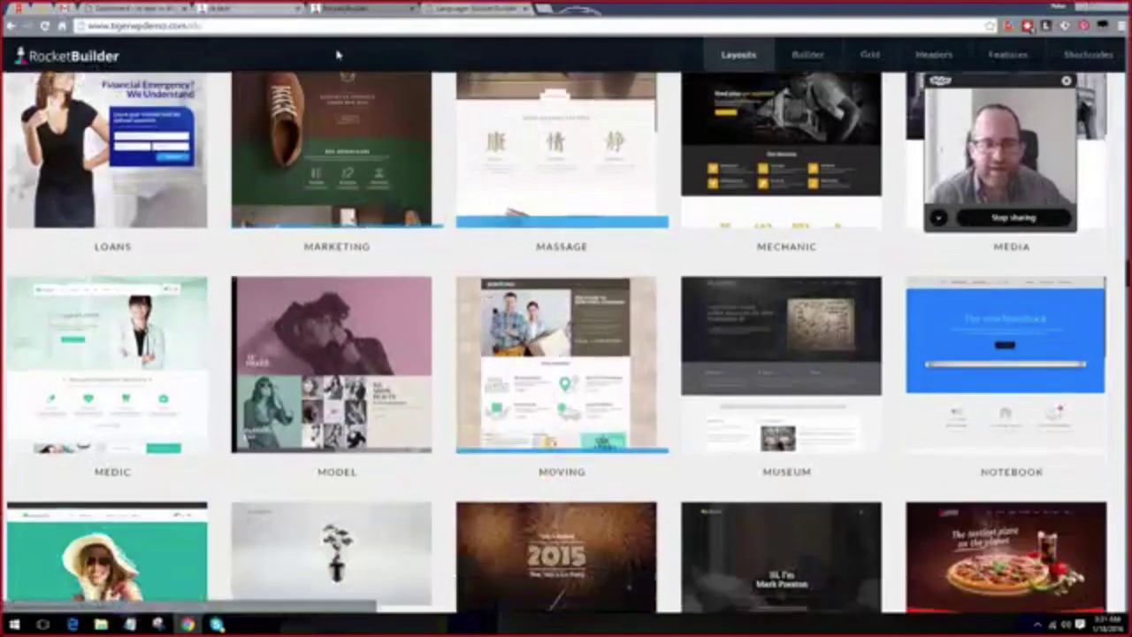
pyautogui.click(526, 9)
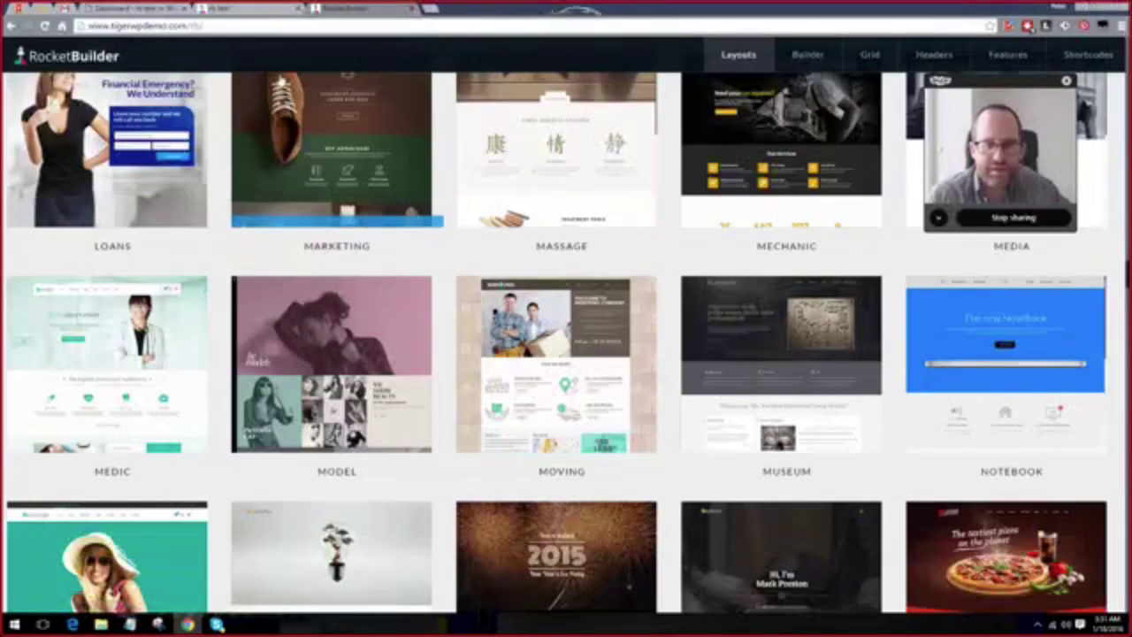
# Look through the rb test site's default blog posts on the first and second pages.
pyautogui.click(232, 8)
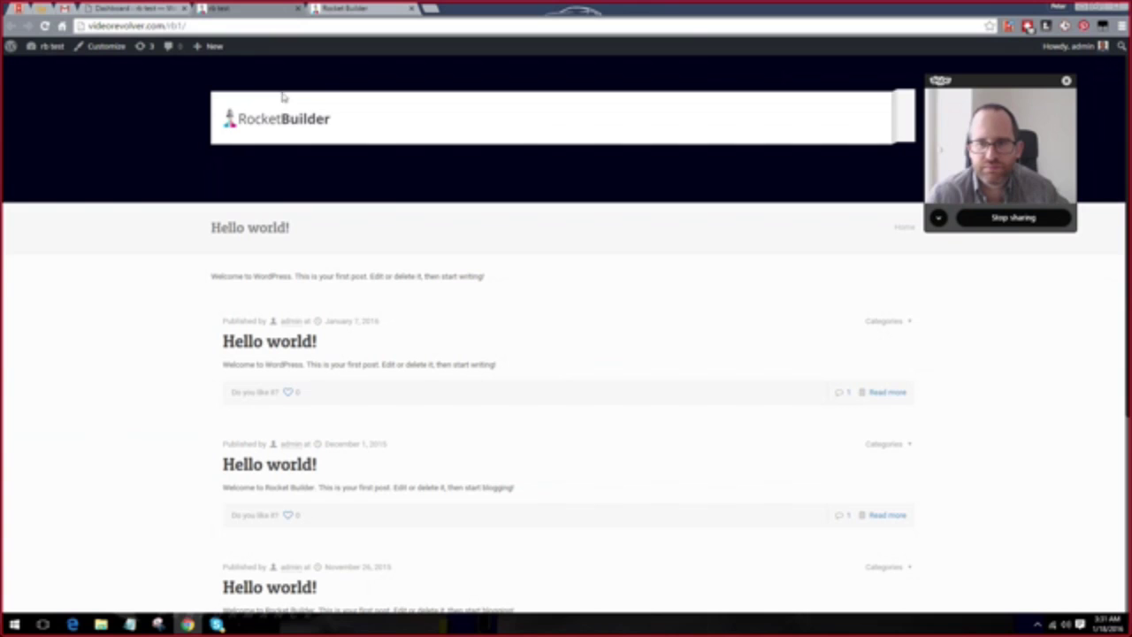
pyautogui.scroll(-4, 480, 336)
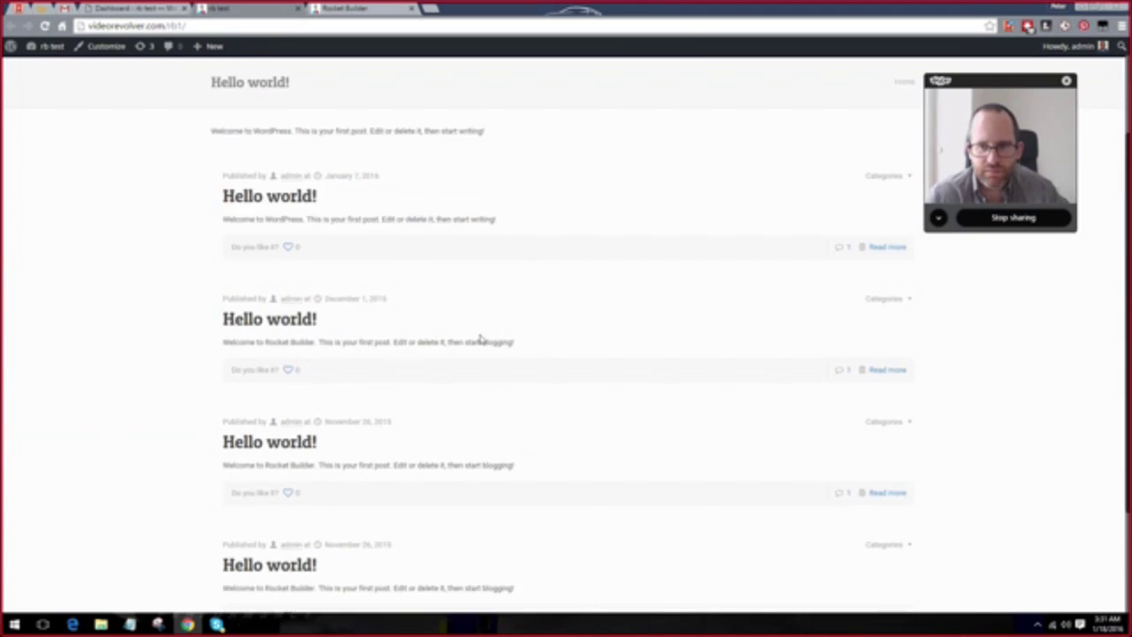
pyautogui.scroll(1, 457, 300)
pyautogui.scroll(-2, 598, 475)
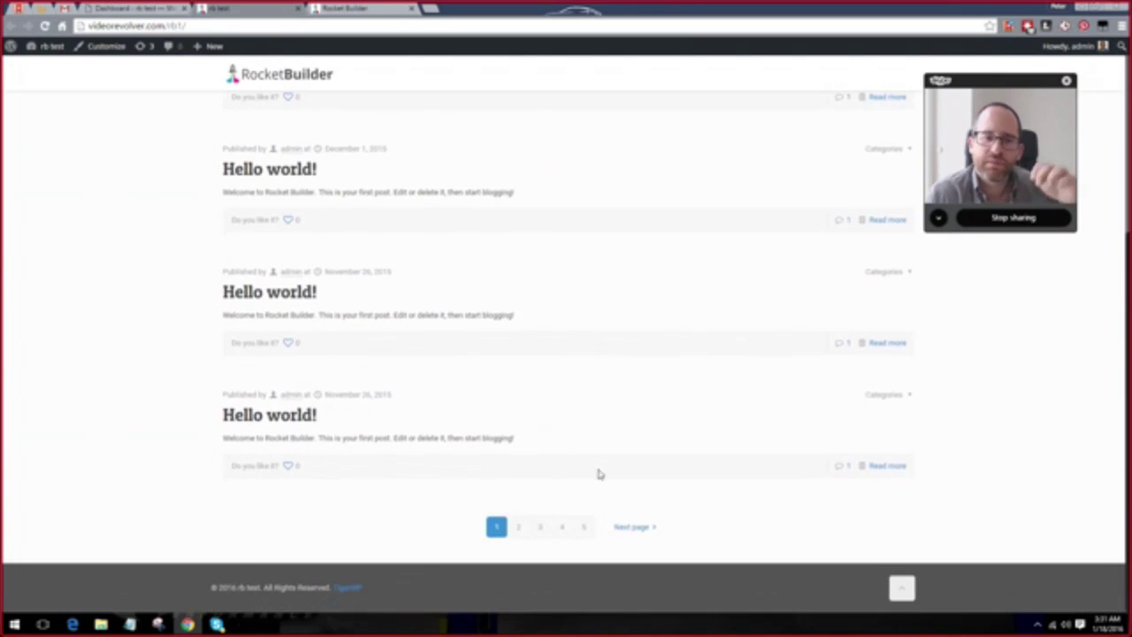
pyautogui.click(518, 526)
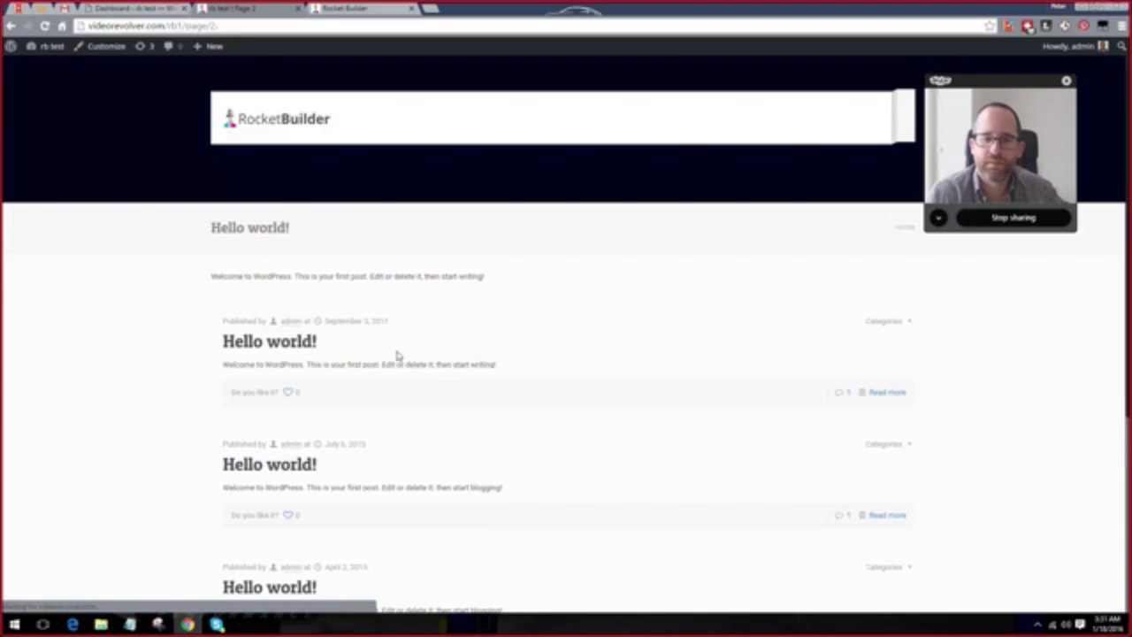
pyautogui.scroll(-5, 374, 383)
pyautogui.scroll(5, 510, 298)
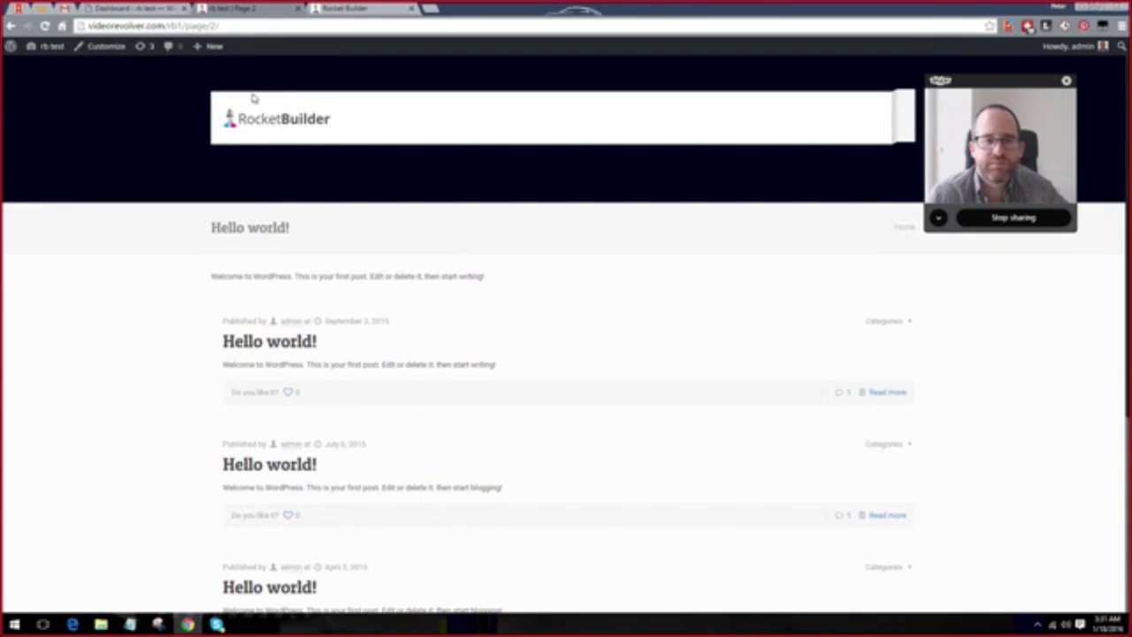
# Return to the layouts gallery and browse back up to its first rows, where the Agency layout is.
pyautogui.click(354, 9)
pyautogui.scroll(6, 716, 316)
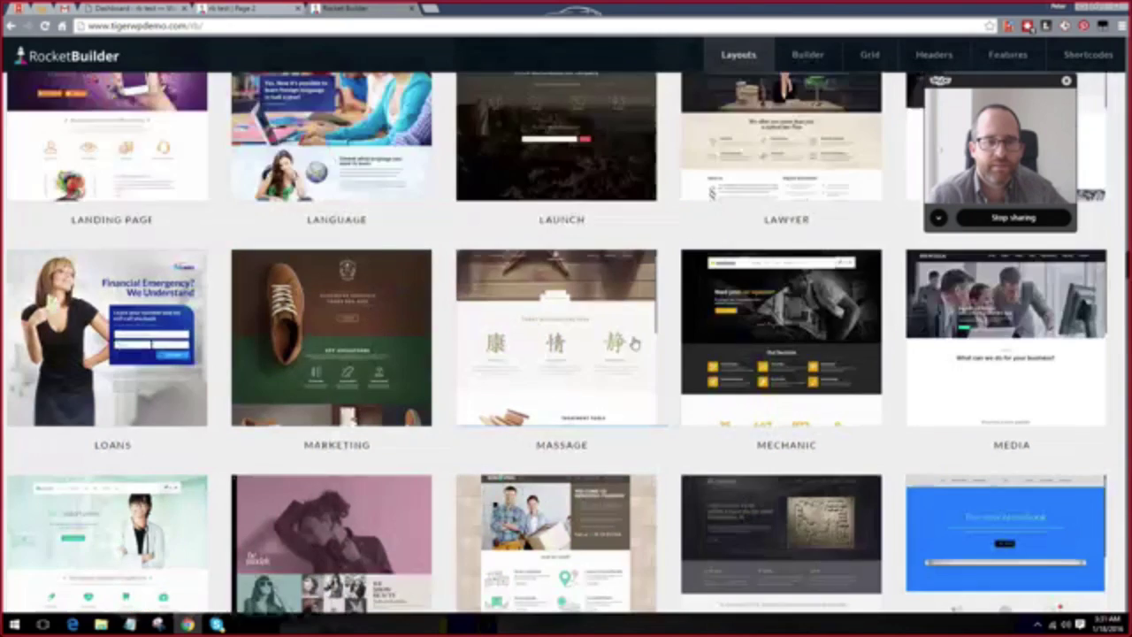
pyautogui.scroll(10, 716, 316)
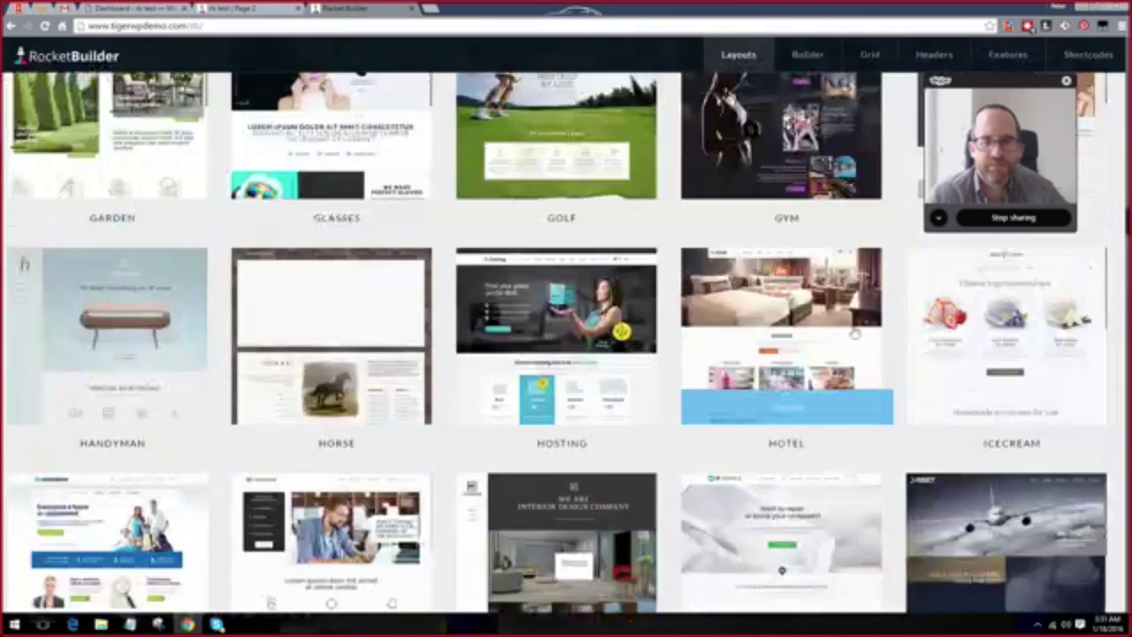
pyautogui.scroll(15, 800, 357)
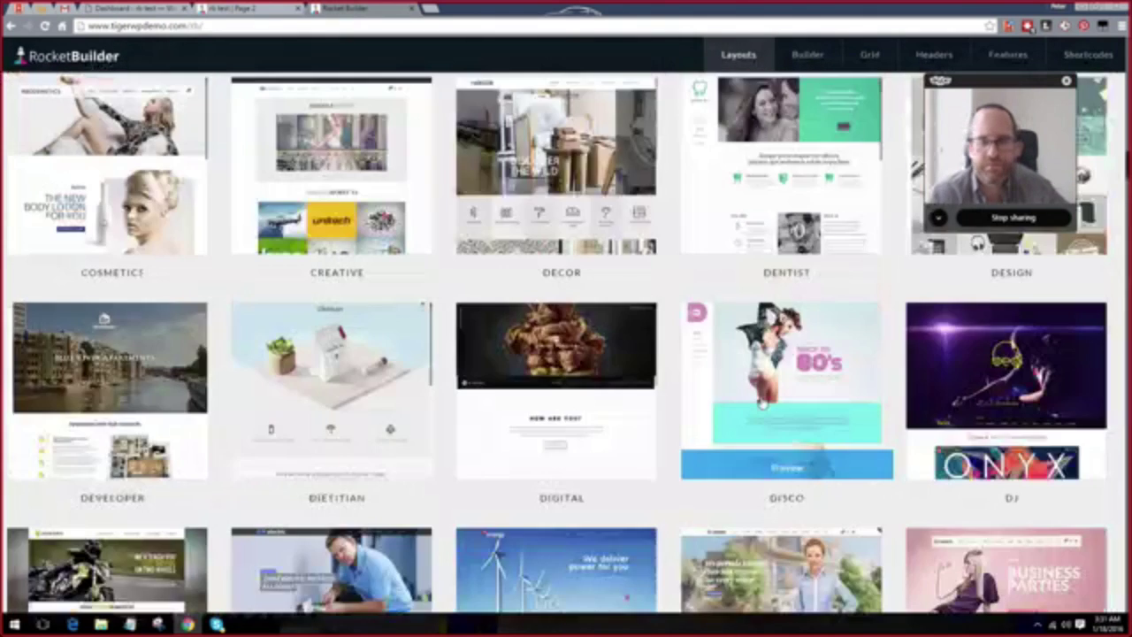
pyautogui.scroll(-5, 606, 278)
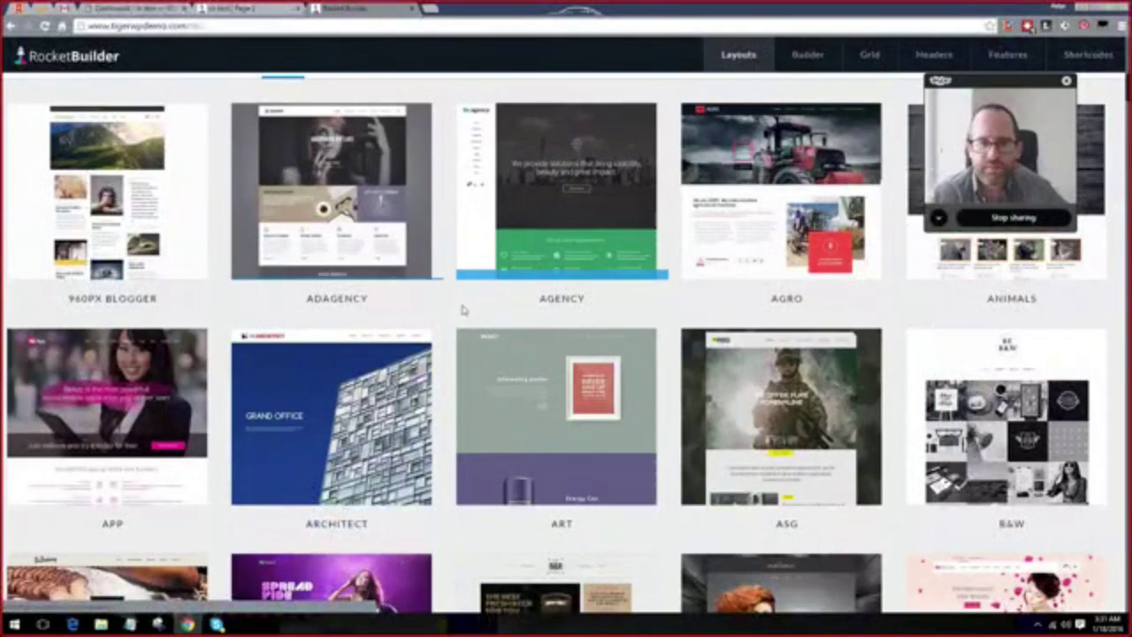
# Open the Import Demo Data page in the rb test site's admin area and set the import type to Demo.
pyautogui.click(237, 8)
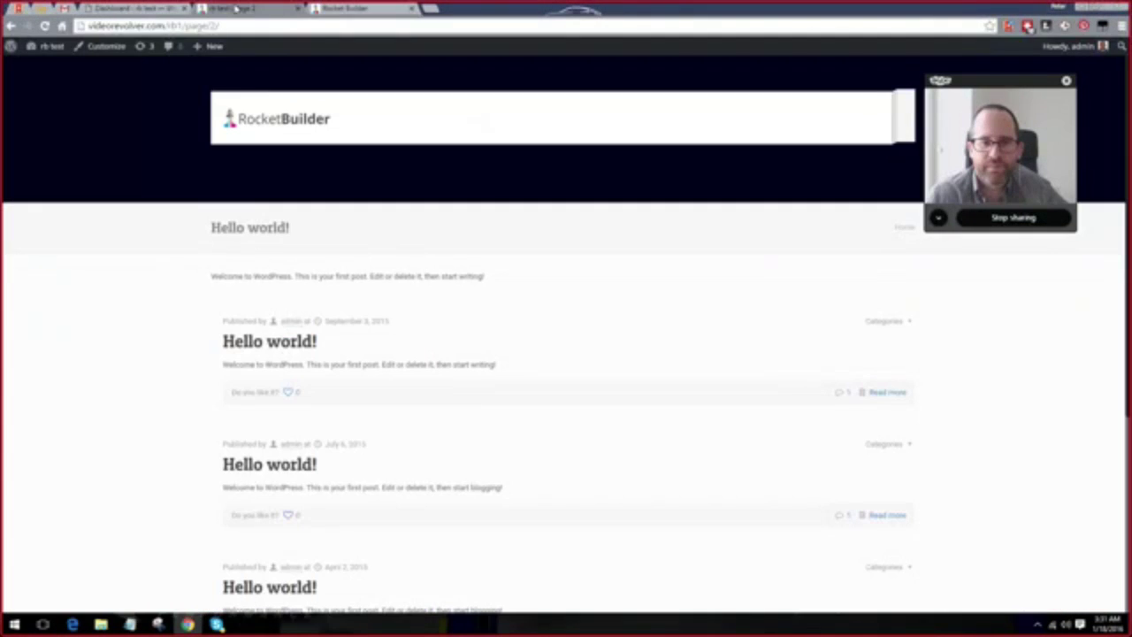
pyautogui.click(123, 7)
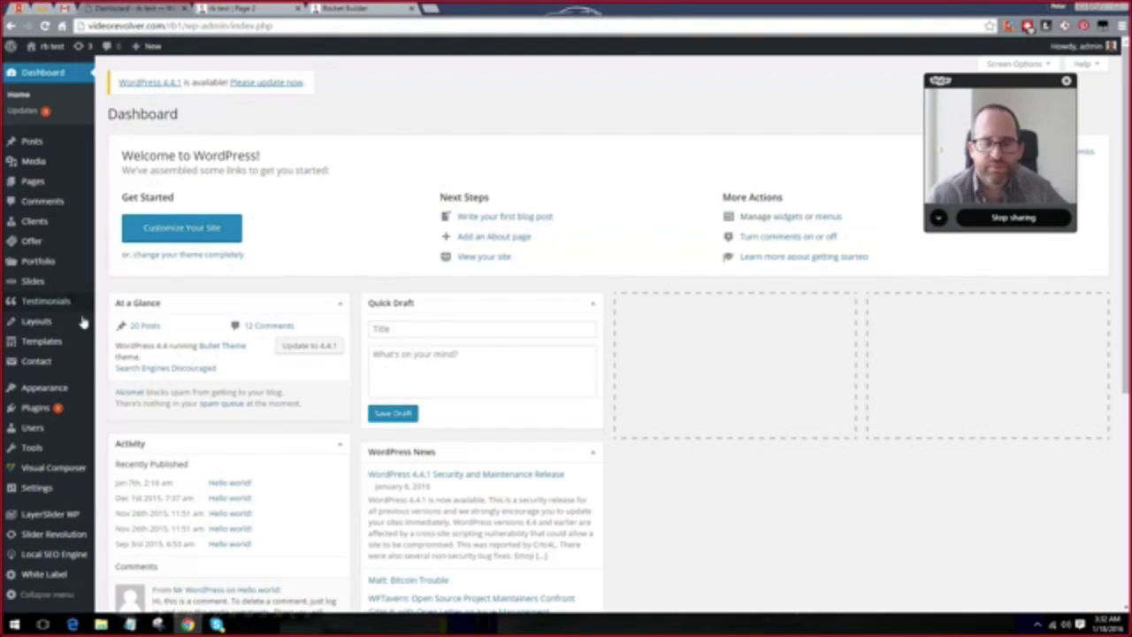
pyautogui.moveTo(53, 388)
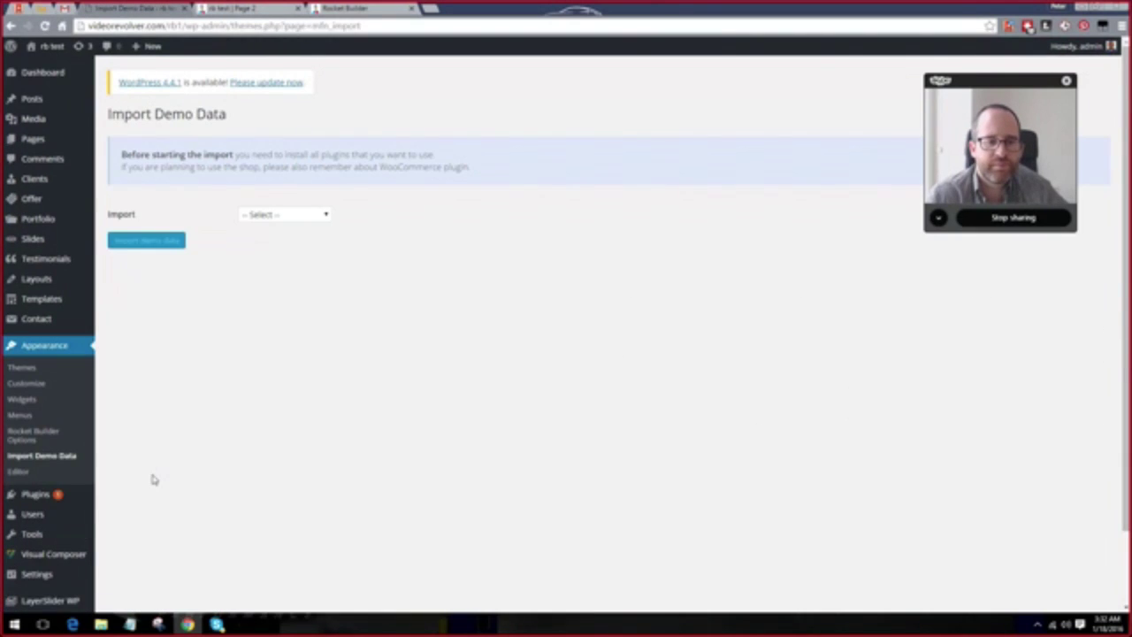
pyautogui.click(283, 214)
pyautogui.click(270, 235)
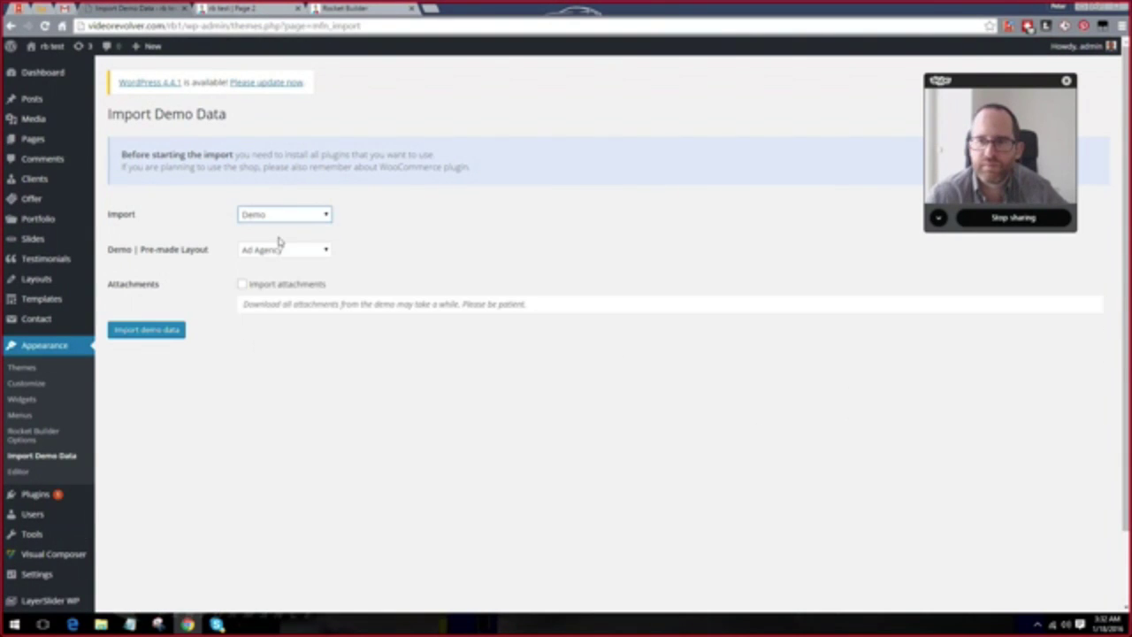
# Choose the Agency pre-made layout, include attachments and import the demo data.
pyautogui.click(283, 250)
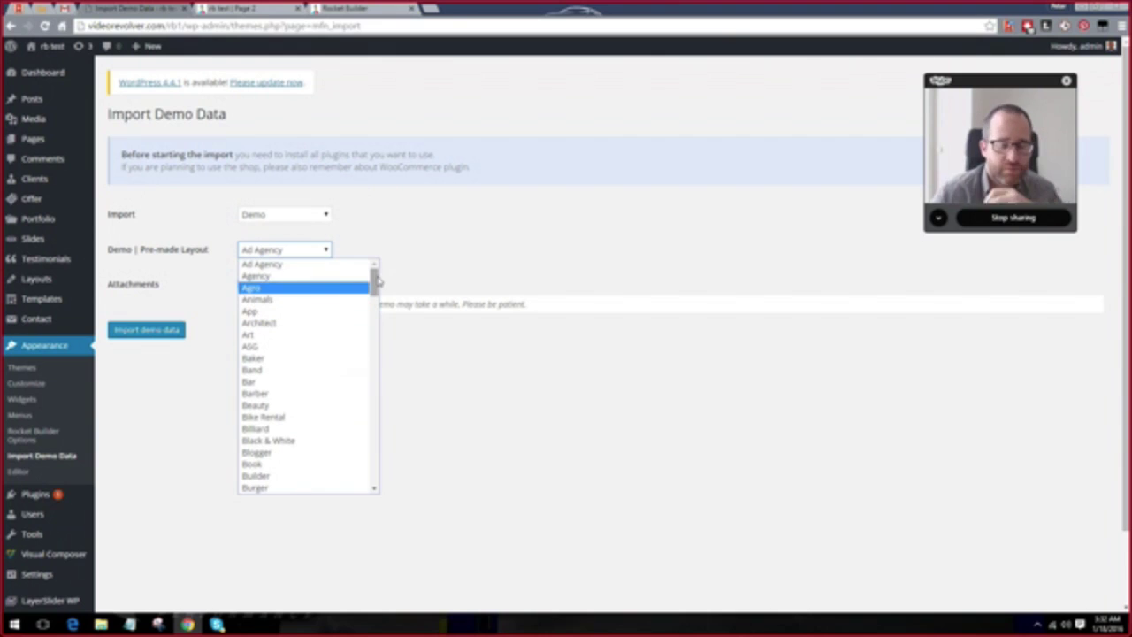
pyautogui.moveTo(374, 281)
pyautogui.mouseDown()
pyautogui.moveTo(373, 452)
pyautogui.moveTo(371, 267)
pyautogui.mouseUp()
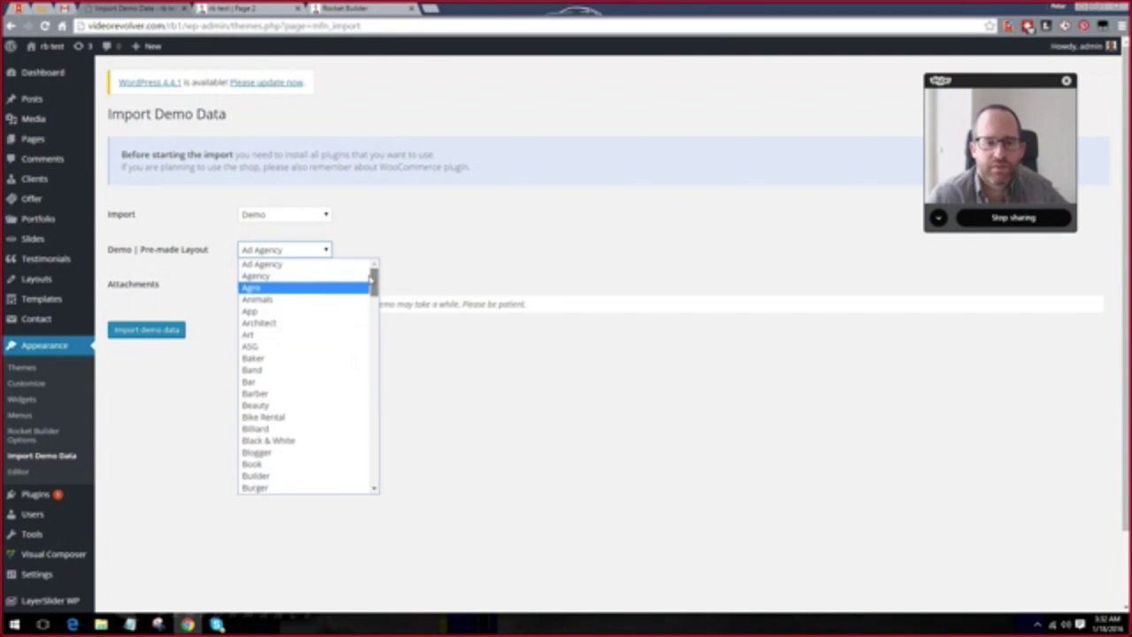
pyautogui.click(265, 275)
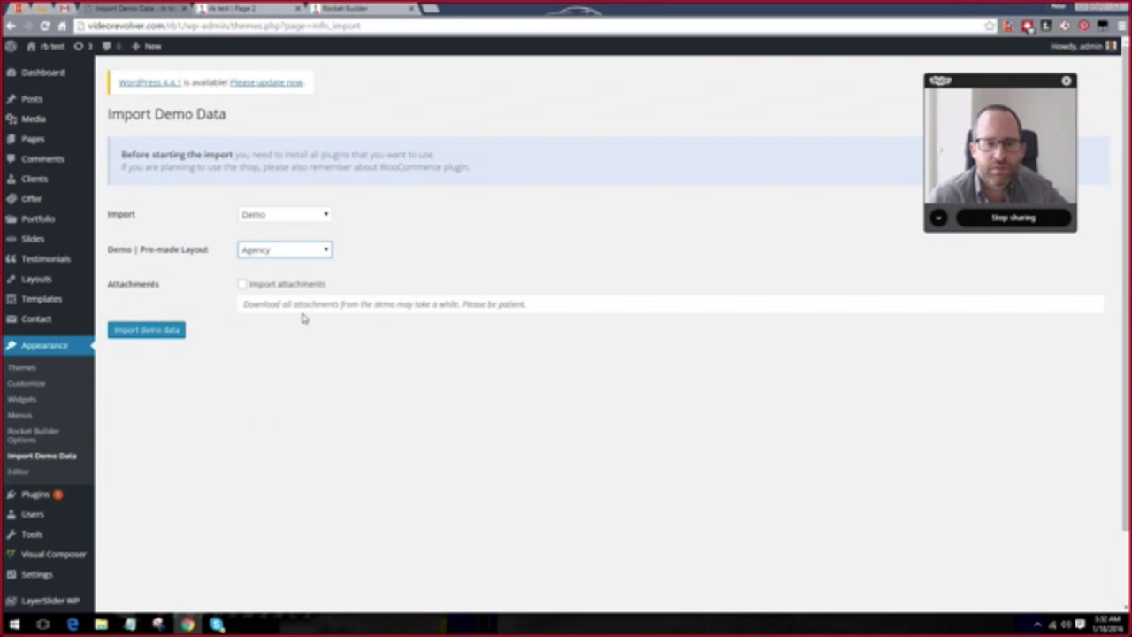
pyautogui.click(241, 285)
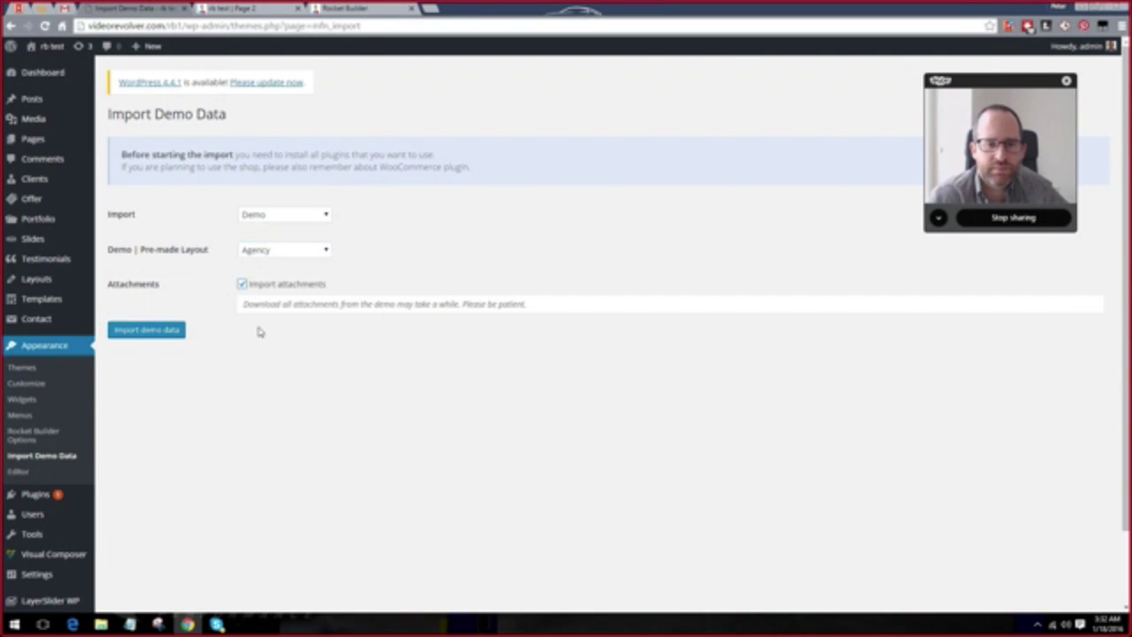
pyautogui.click(147, 331)
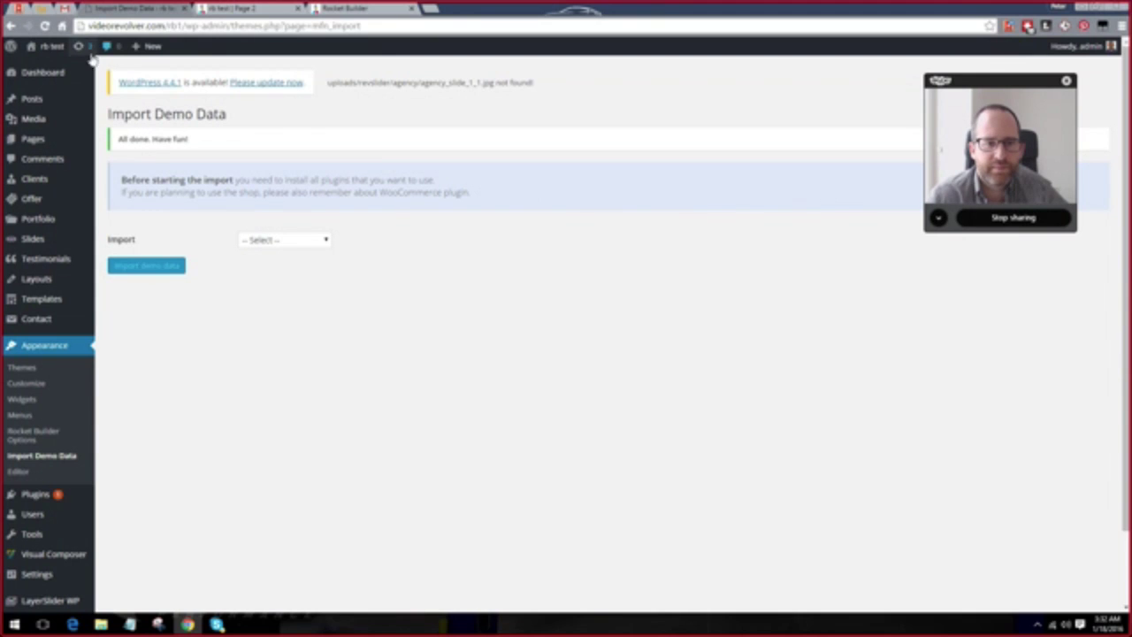
# View the rb test site with the Agency layout, expanding and collapsing its side navigation menu.
pyautogui.click(281, 8)
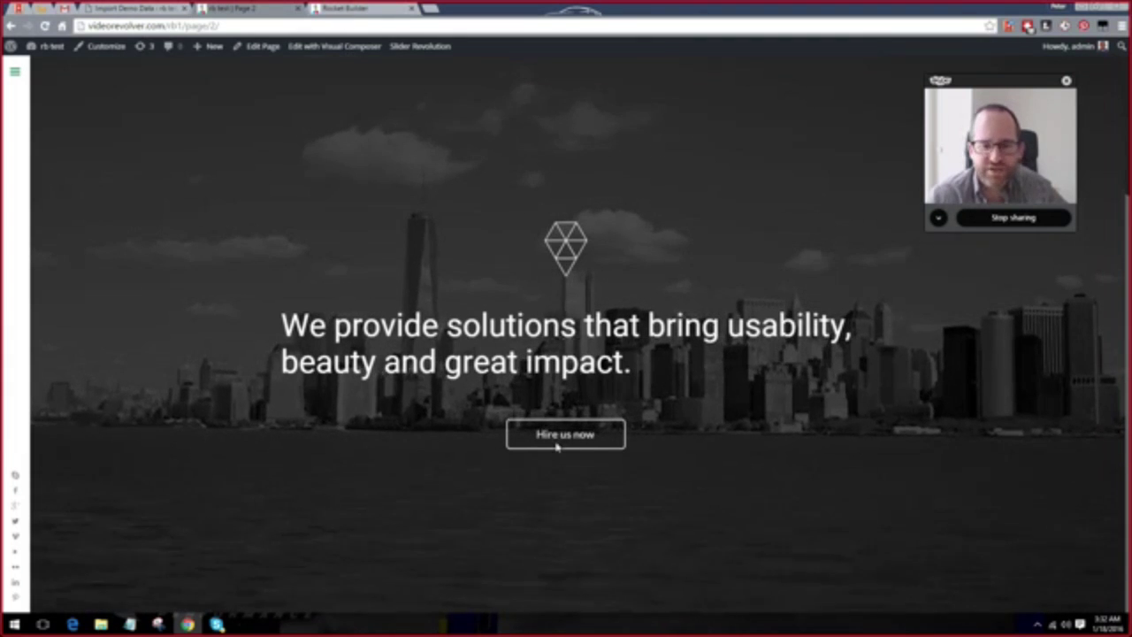
pyautogui.click(14, 71)
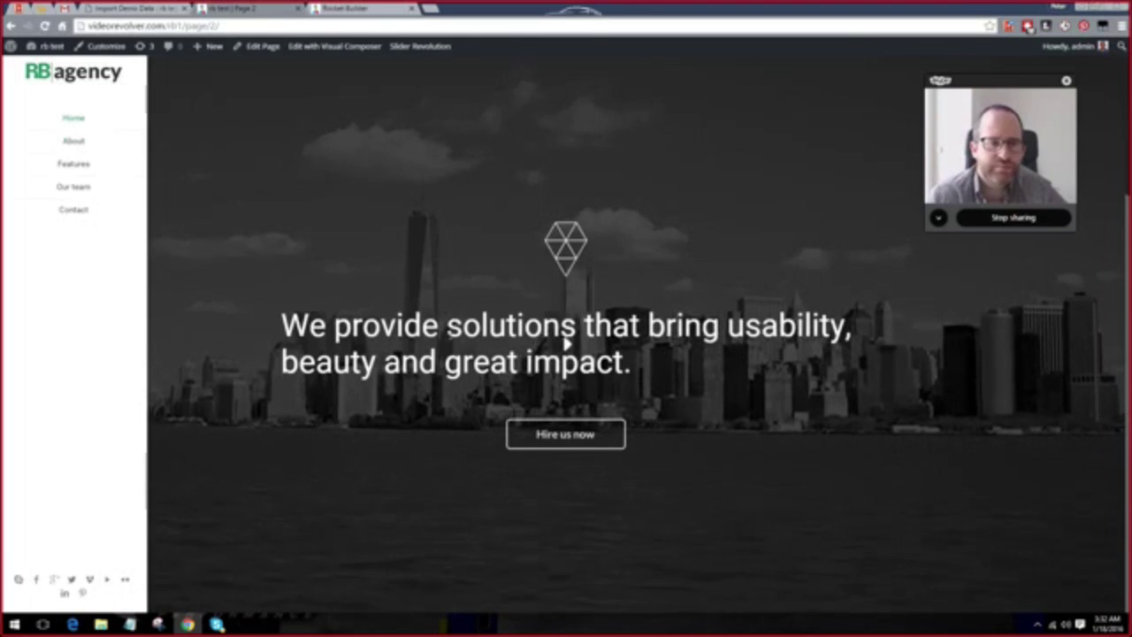
pyautogui.click(529, 203)
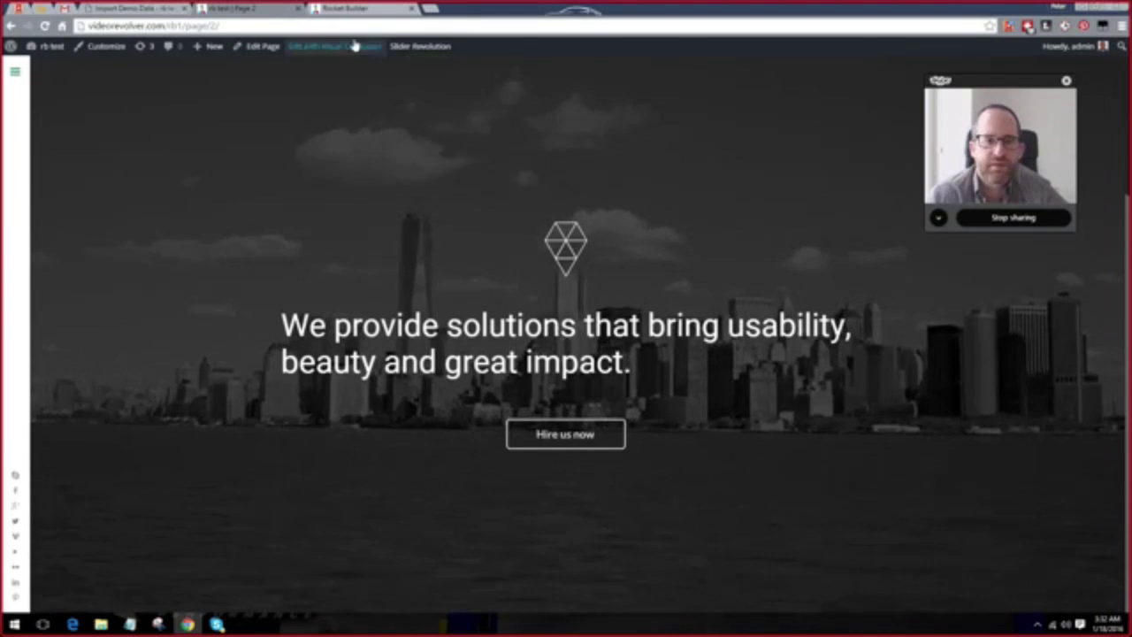
# Search YouTube for "free motion backgrounds", open the 002 HD Loop video and copy its URL.
pyautogui.click(432, 9)
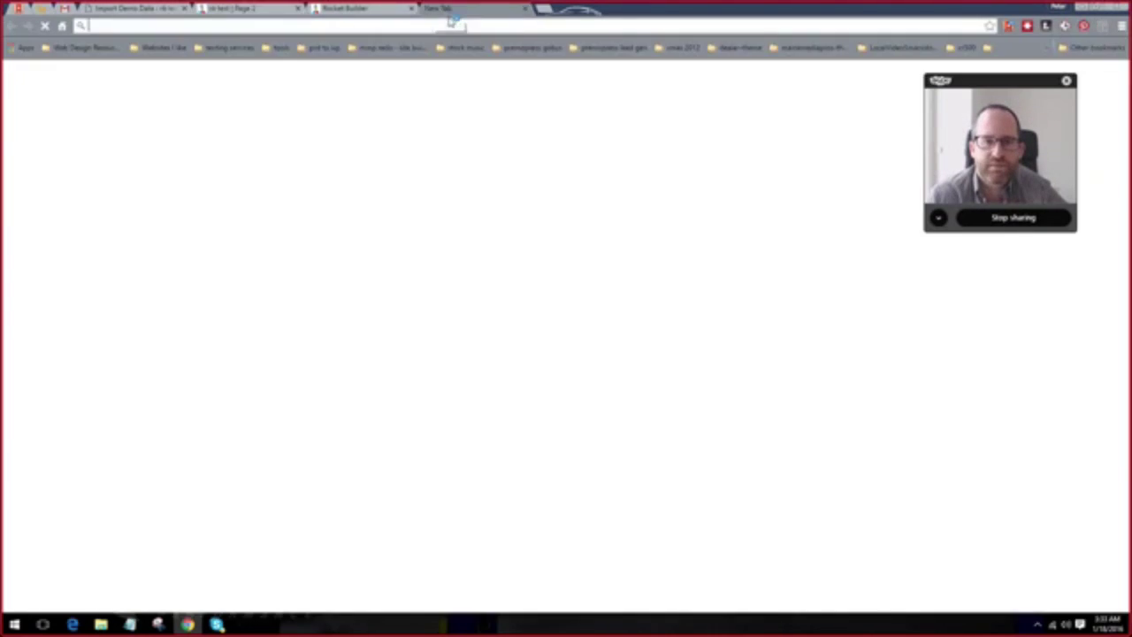
pyautogui.hotkey('ctrl', 'w')
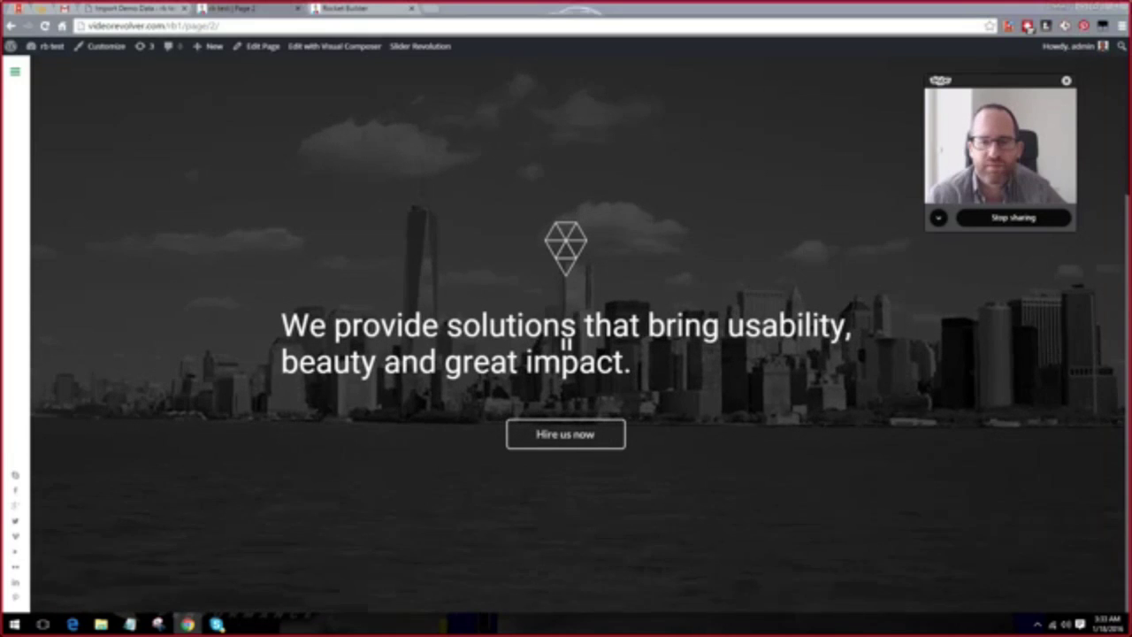
pyautogui.moveTo(1130, 39); pyautogui.dragTo(659, 6)
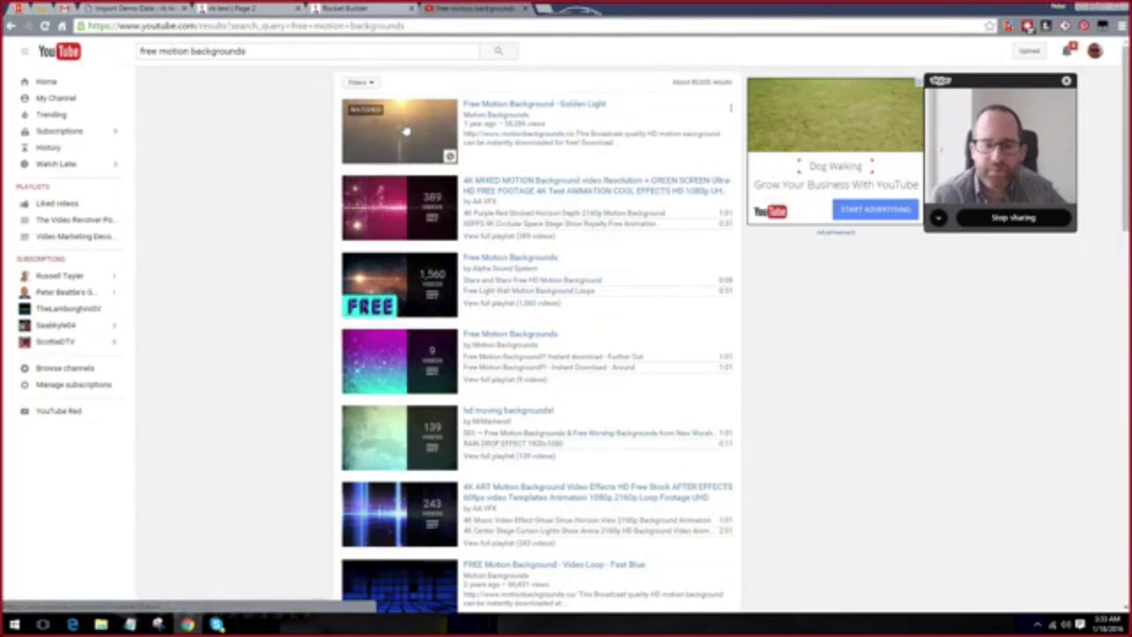
pyautogui.scroll(-3, 398, 477)
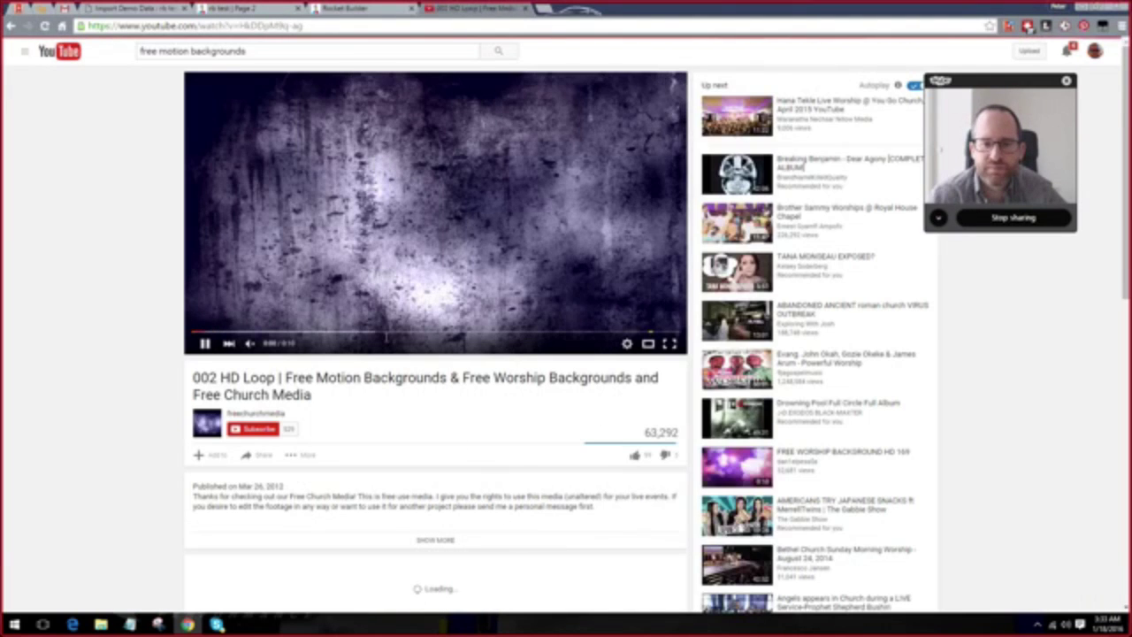
pyautogui.click(321, 245)
pyautogui.click(192, 26)
# Return to the rb test site's admin area and open the Slider Revolution page.
pyautogui.click(232, 8)
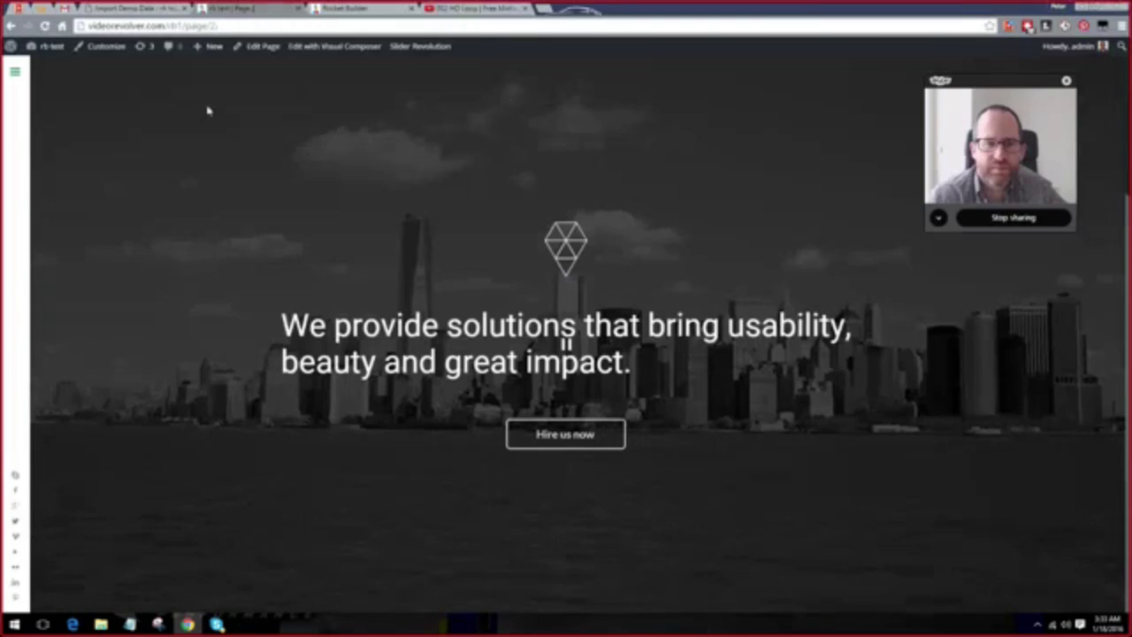
pyautogui.click(124, 8)
pyautogui.scroll(-1, 55, 550)
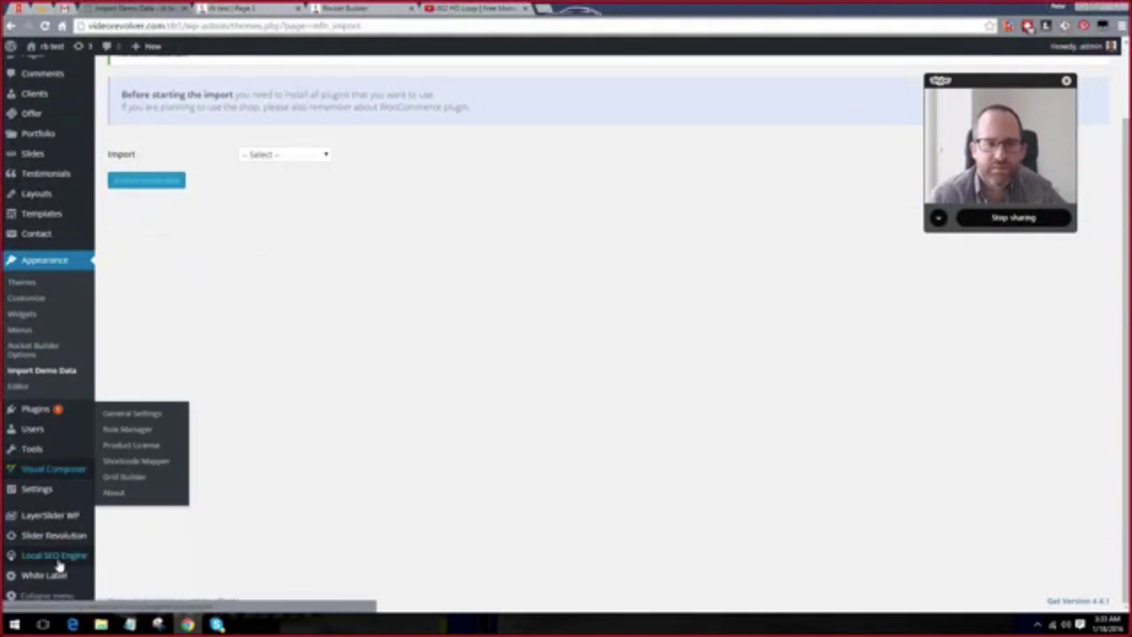
pyautogui.moveTo(55, 546)
pyautogui.click(117, 539)
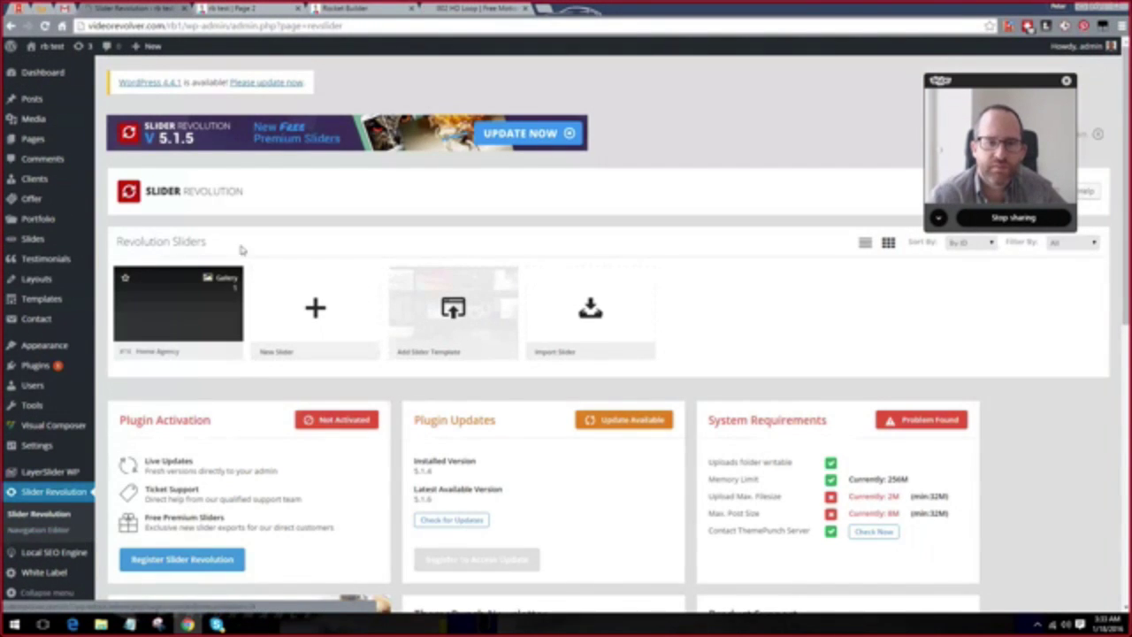
# Check the site's front page, then open the Home Agency slider in the slide editor.
pyautogui.click(252, 9)
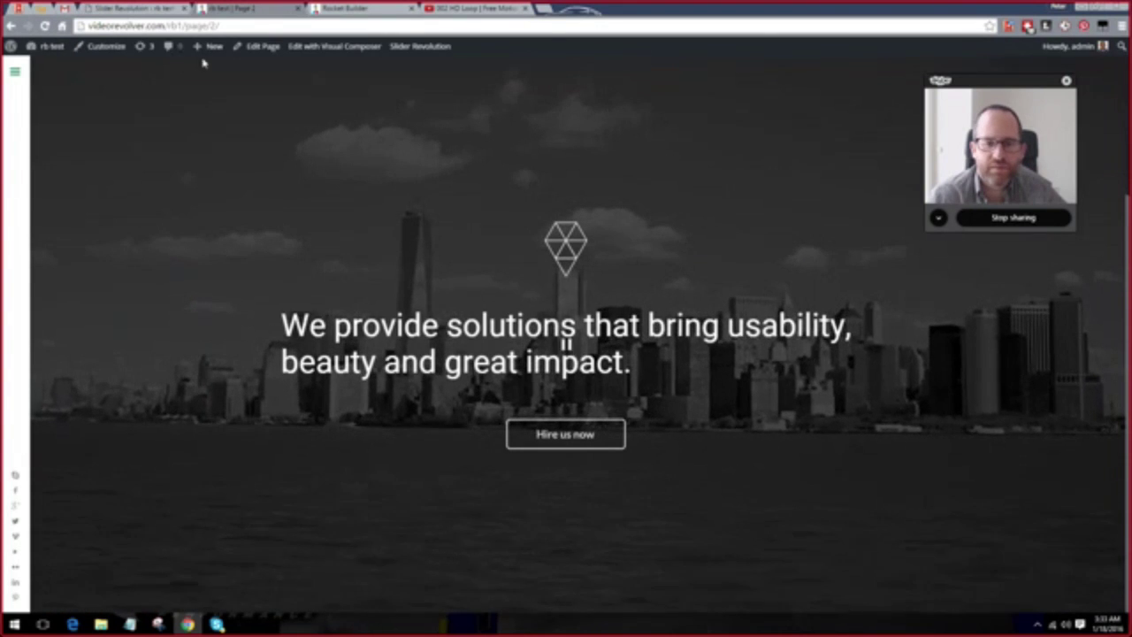
pyautogui.click(130, 9)
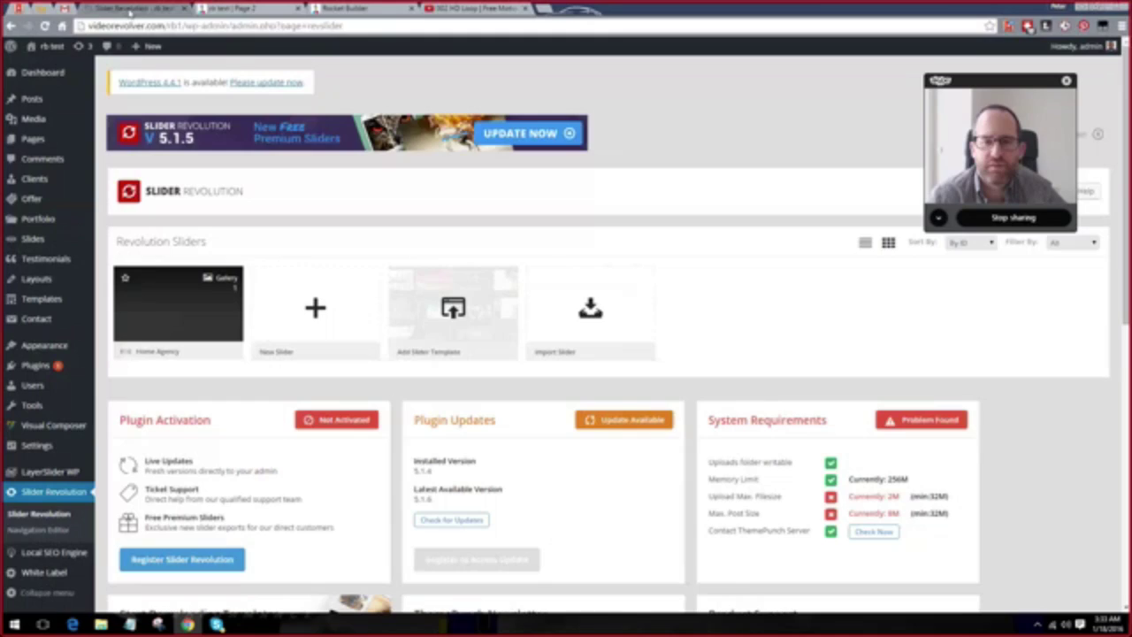
pyautogui.click(194, 351)
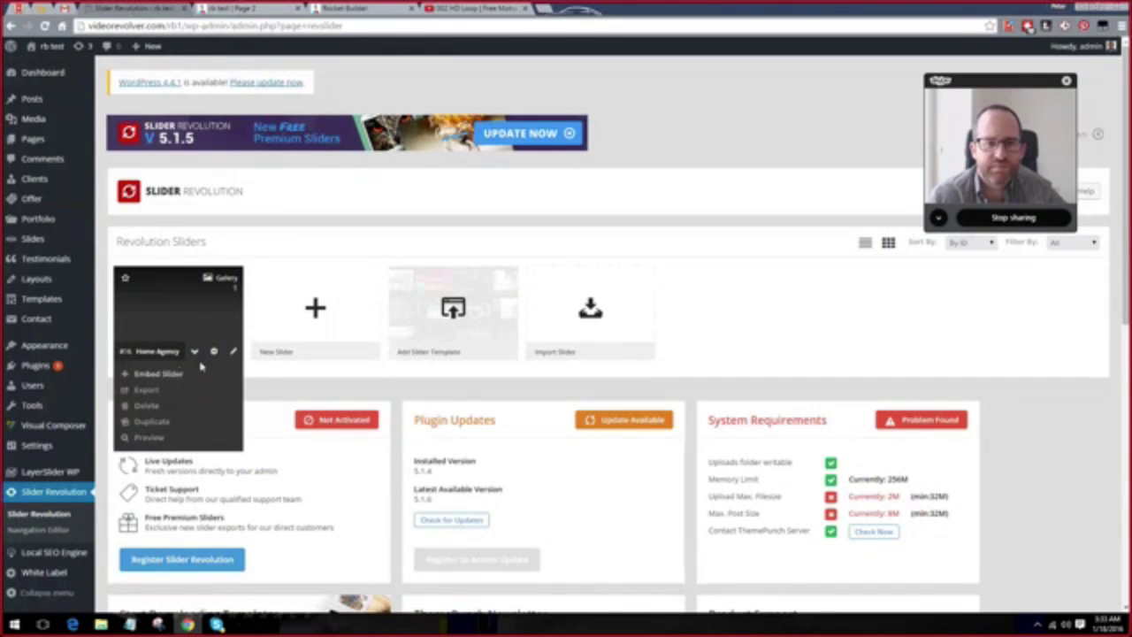
pyautogui.click(232, 351)
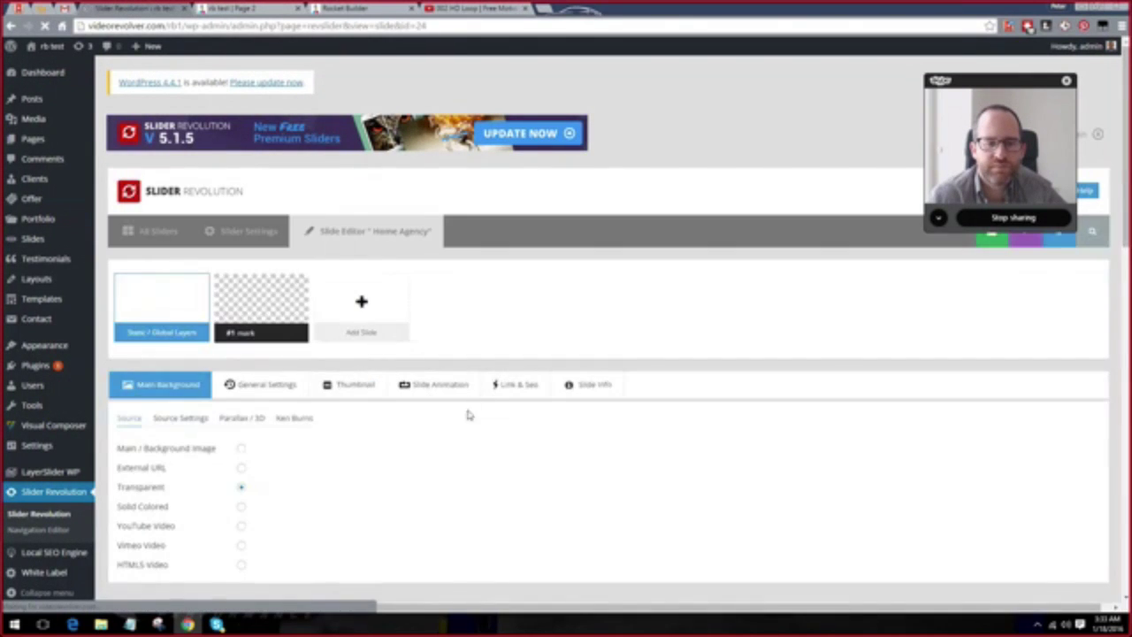
# Replace the slide's headline text above the Hire us now button with "This can say anything you want.".
pyautogui.scroll(-10, 290, 395)
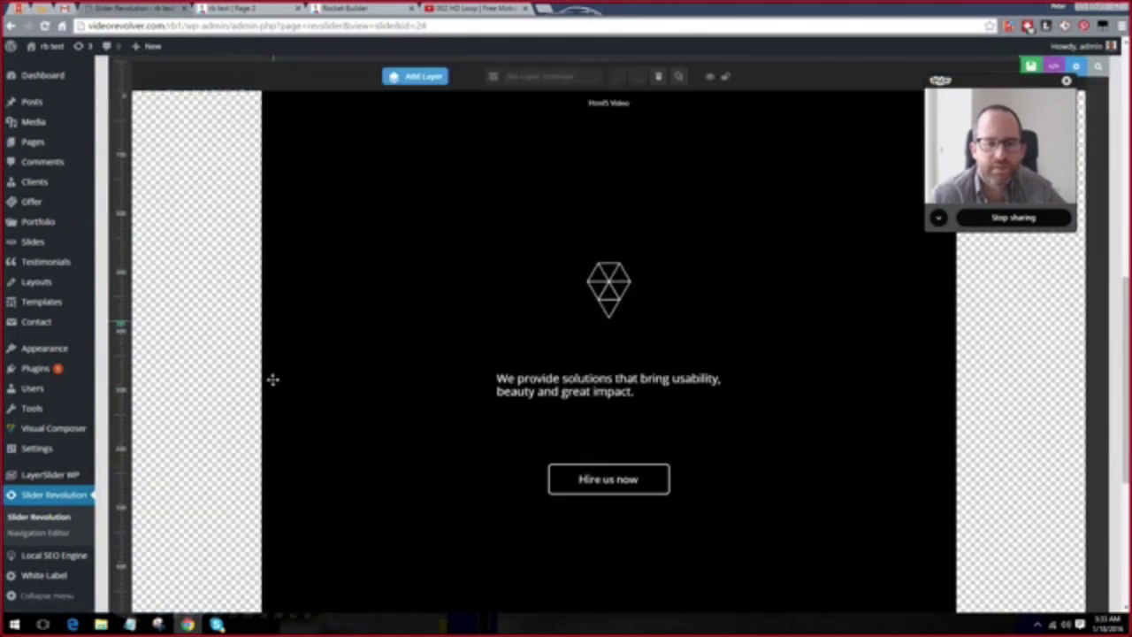
pyautogui.scroll(-2, 564, 348)
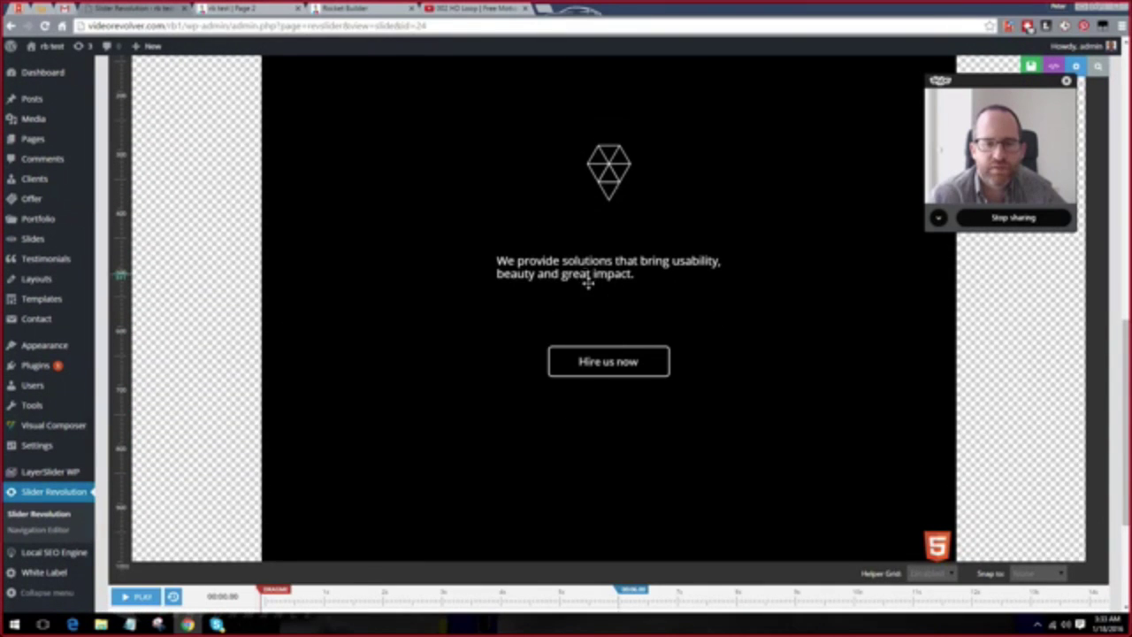
pyautogui.click(588, 281)
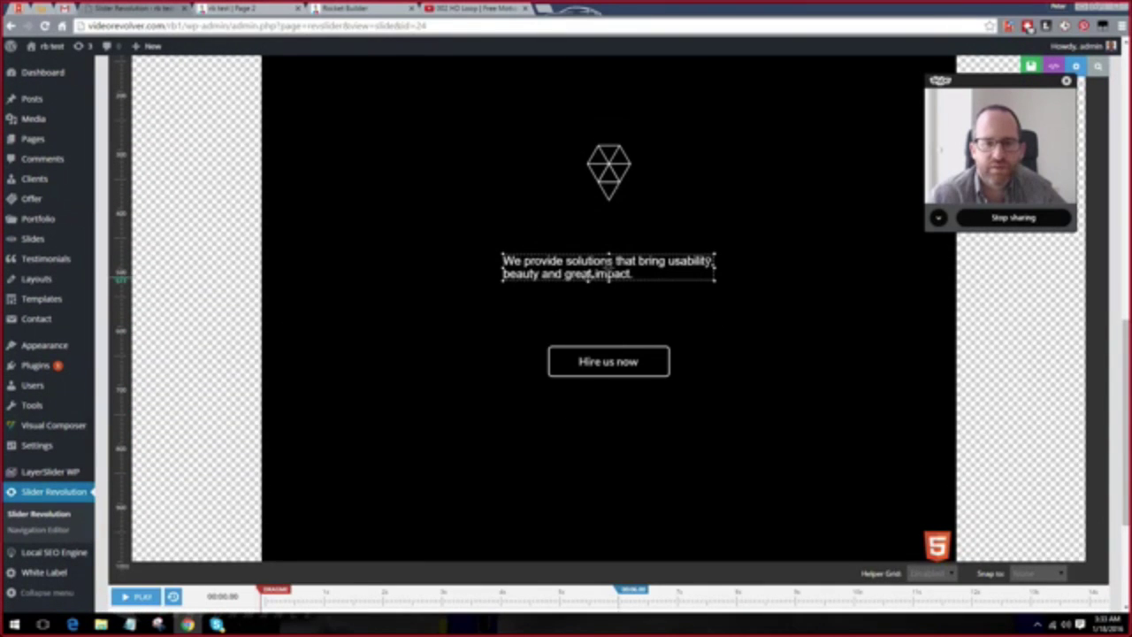
pyautogui.click(224, 11)
pyautogui.click(170, 10)
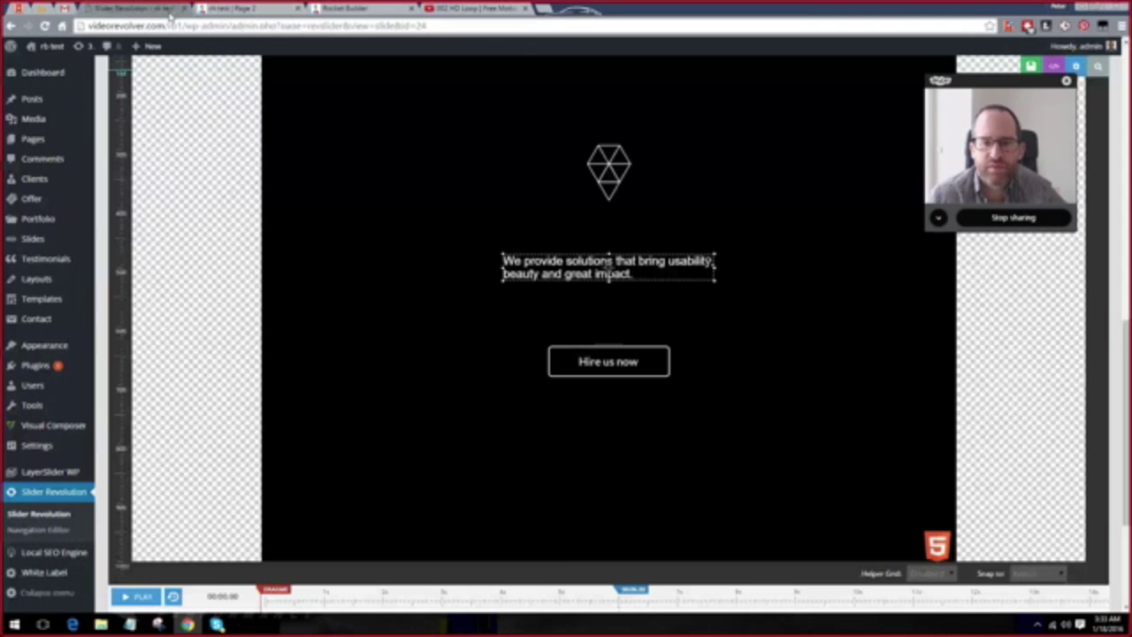
pyautogui.doubleClick(576, 282)
pyautogui.hotkey('ctrl', 'a')
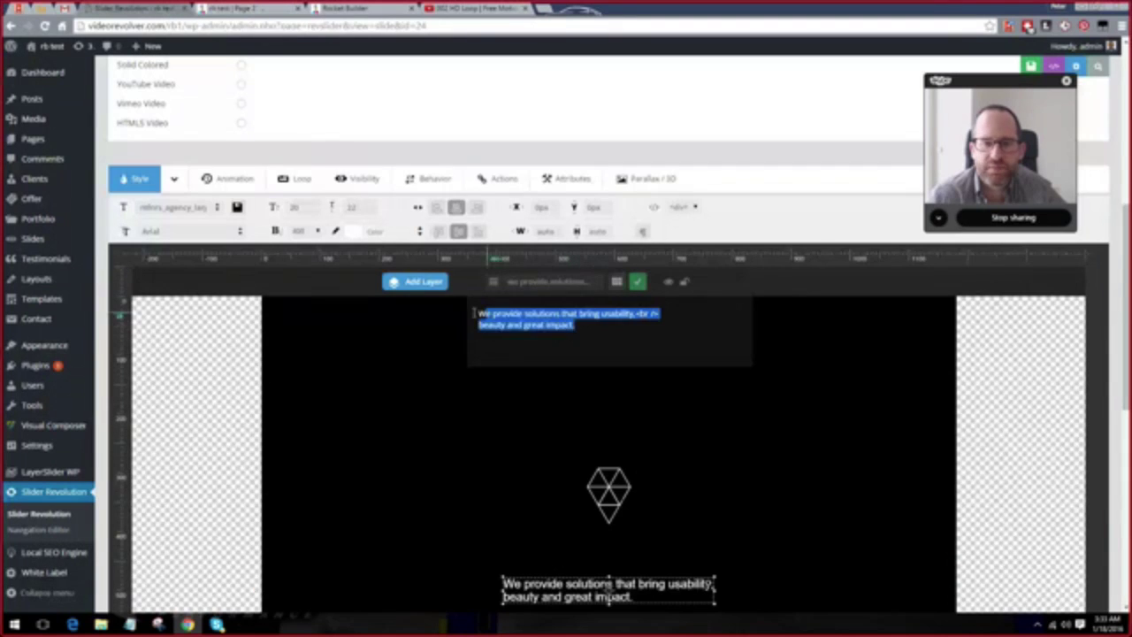
pyautogui.press('BackSpace')
pyautogui.write('This can sa')
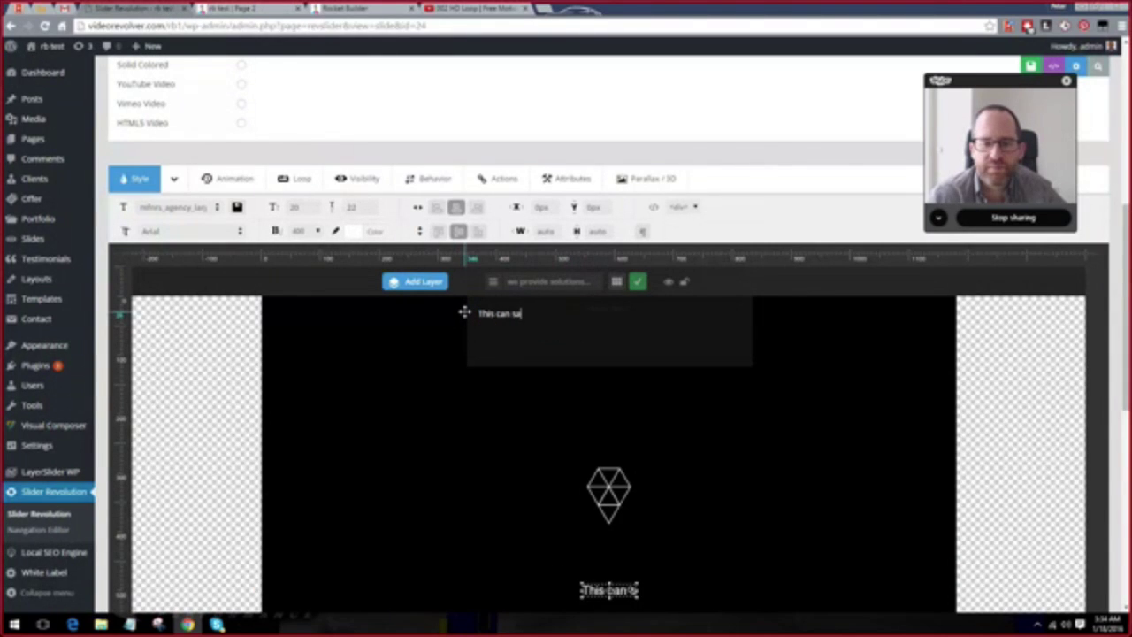
pyautogui.write('y anything you want.')
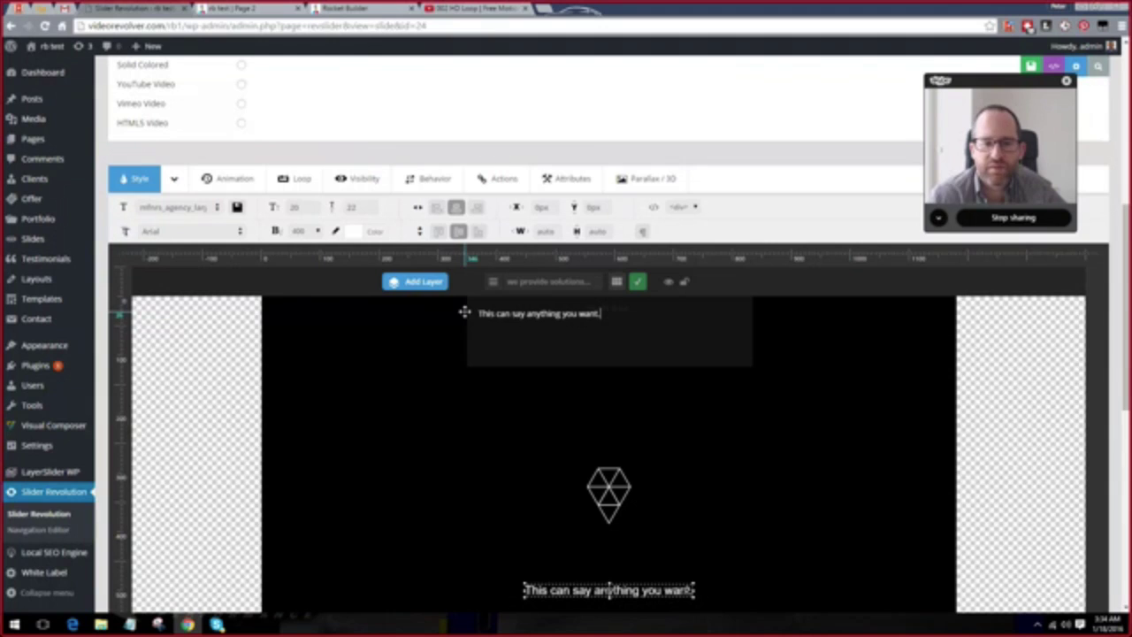
pyautogui.click(781, 516)
# Start a new YouTube video layer on the slide and load the 002 HD Loop video by its URL.
pyautogui.scroll(-3, 766, 505)
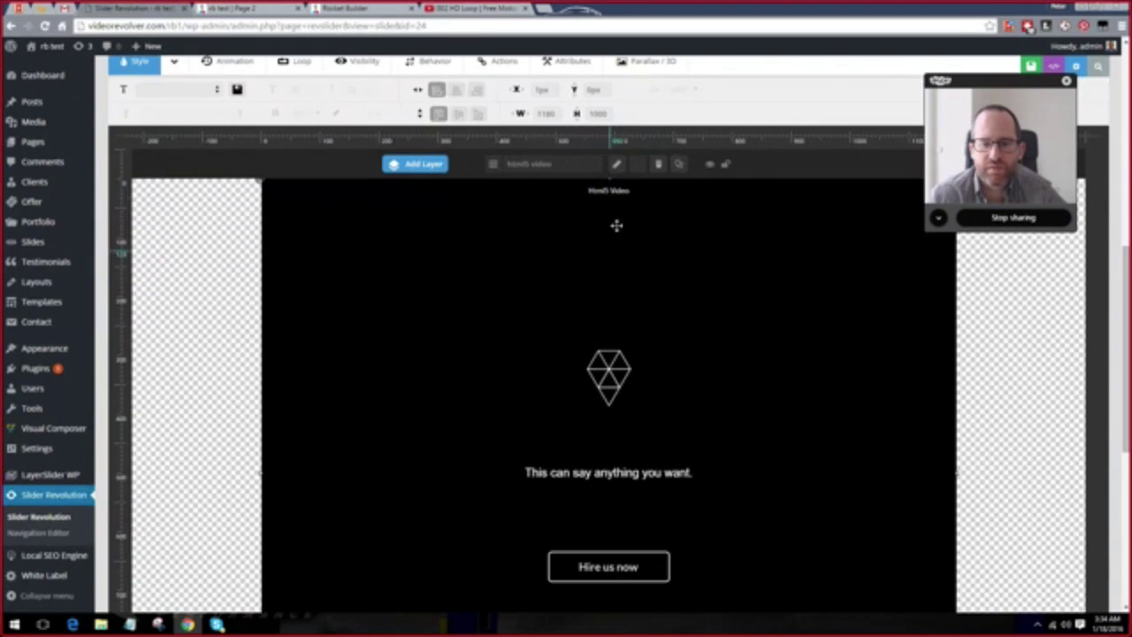
pyautogui.moveTo(419, 166)
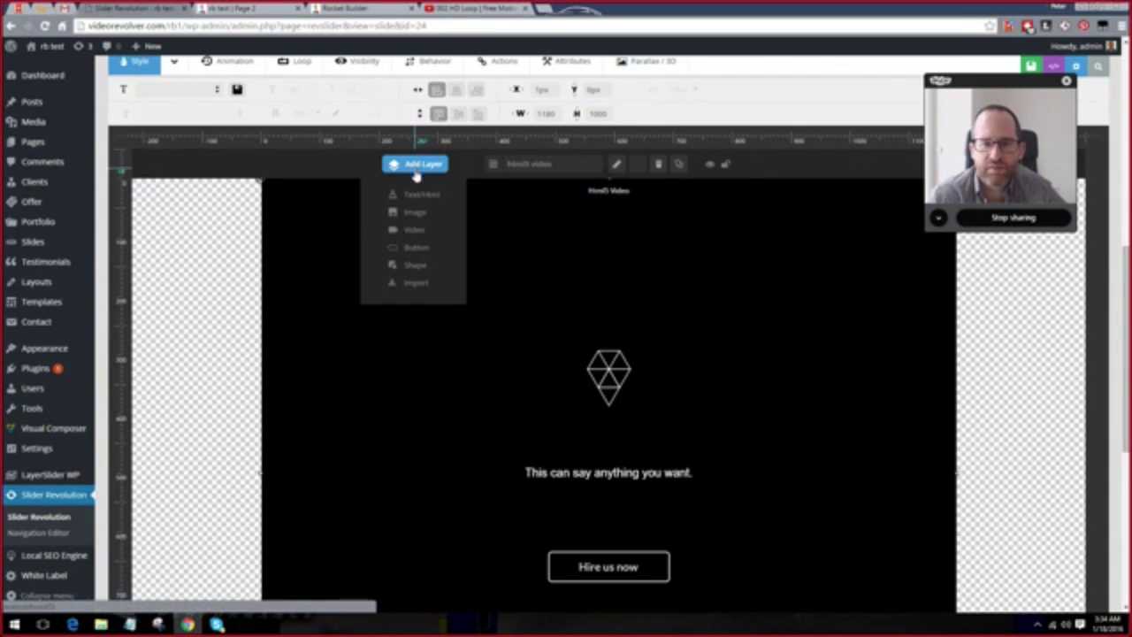
pyautogui.click(416, 231)
pyautogui.write('https://www.youtube.com/watch?v=HcOOpMSy-ag')
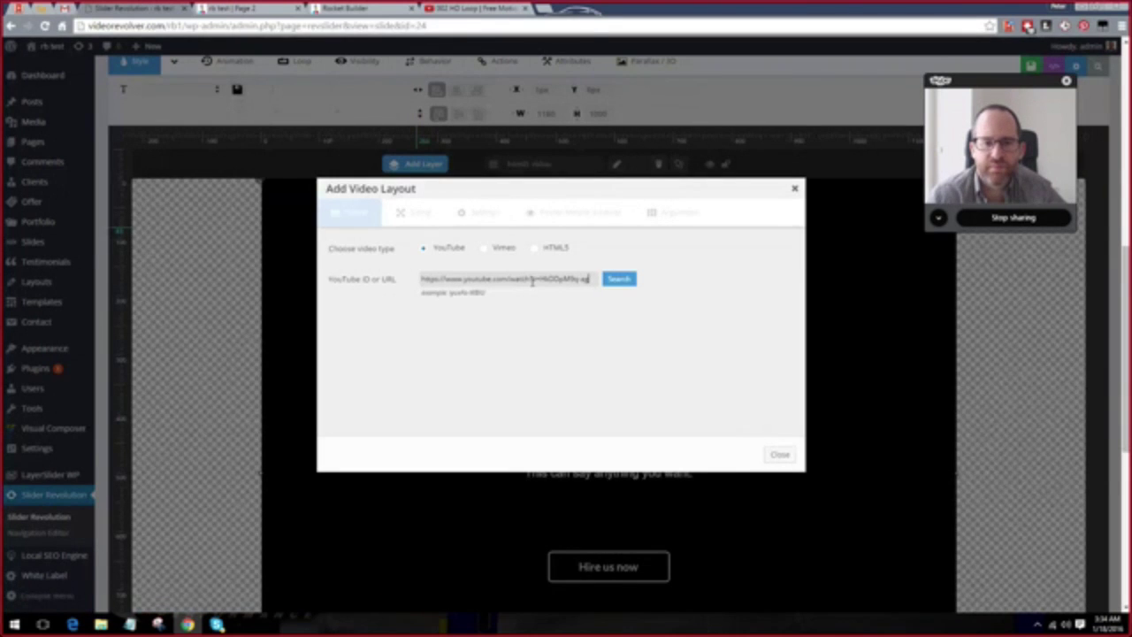
pyautogui.click(464, 10)
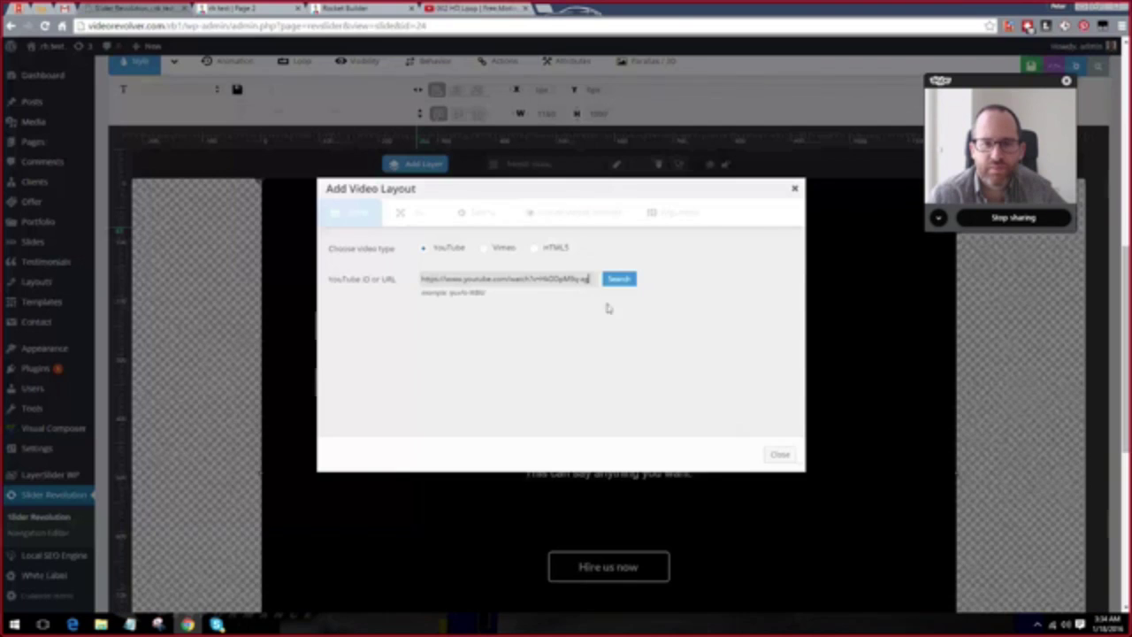
pyautogui.click(168, 10)
# Turn on Full Screen and Force Cover in the video layer's sizing options.
pyautogui.click(415, 354)
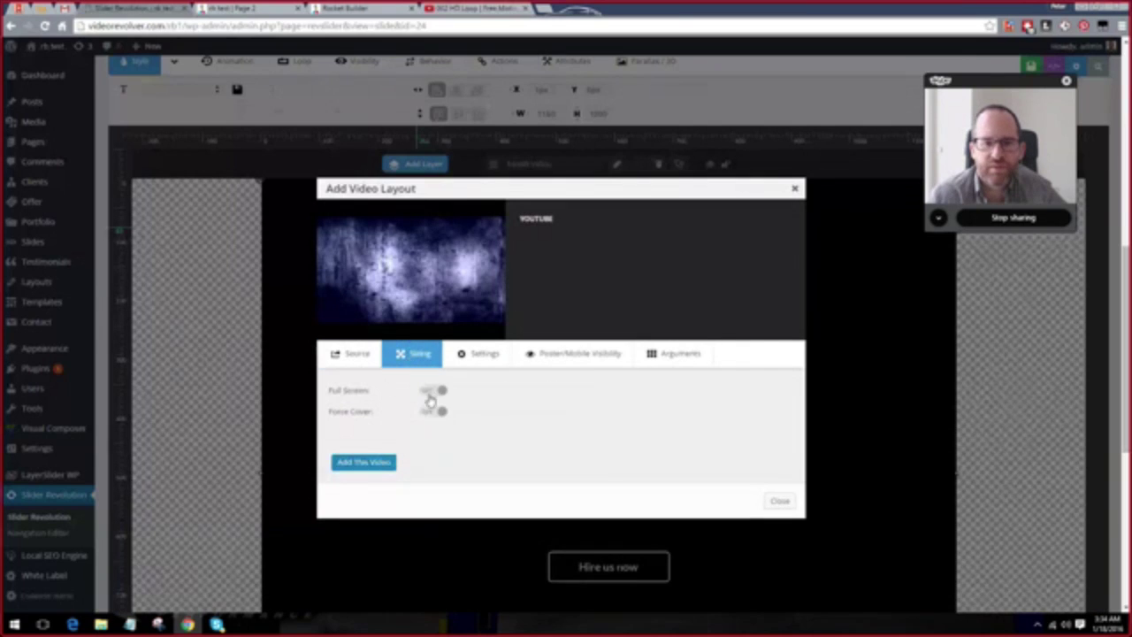
pyautogui.click(434, 390)
pyautogui.click(433, 411)
# Set the video to "Loop, Slide does not stop" and turn Autoplay on.
pyautogui.click(482, 355)
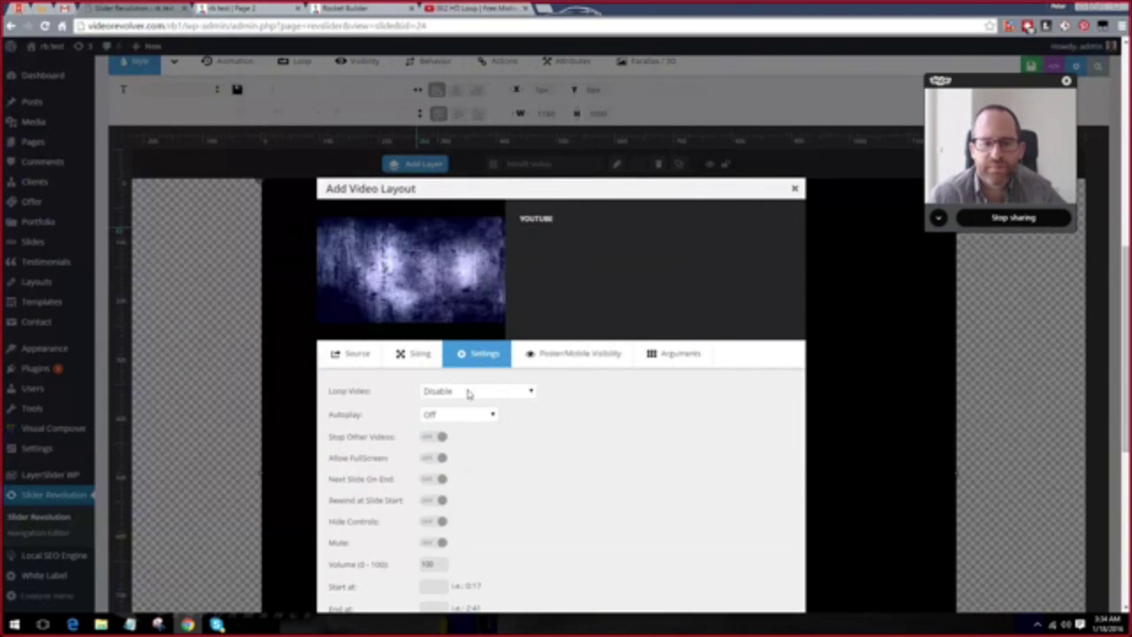
pyautogui.click(469, 390)
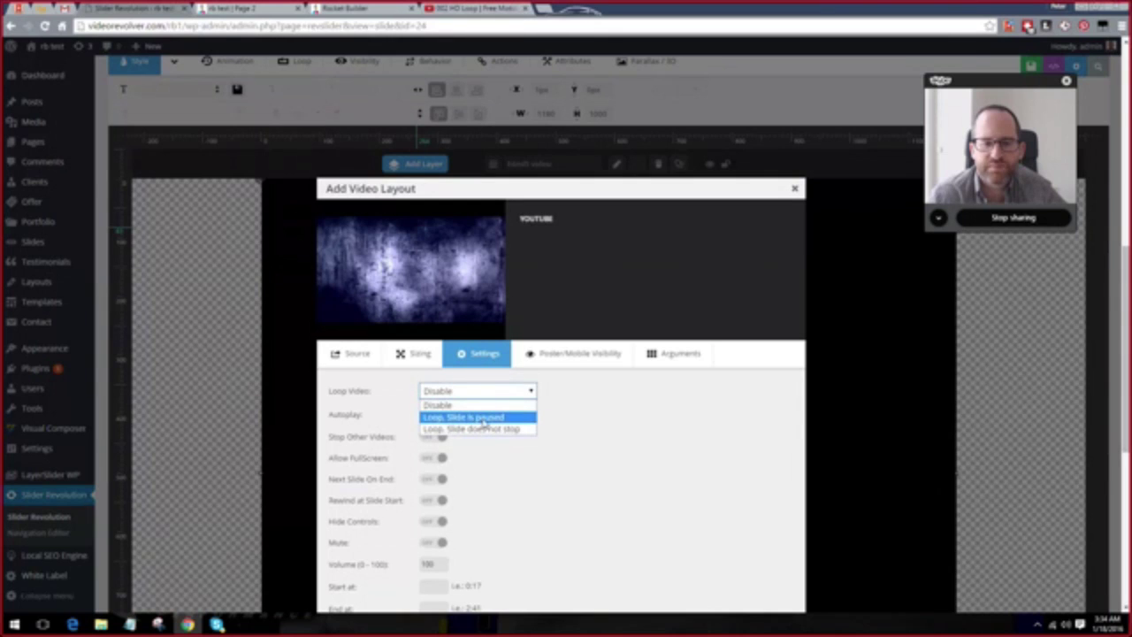
pyautogui.click(482, 428)
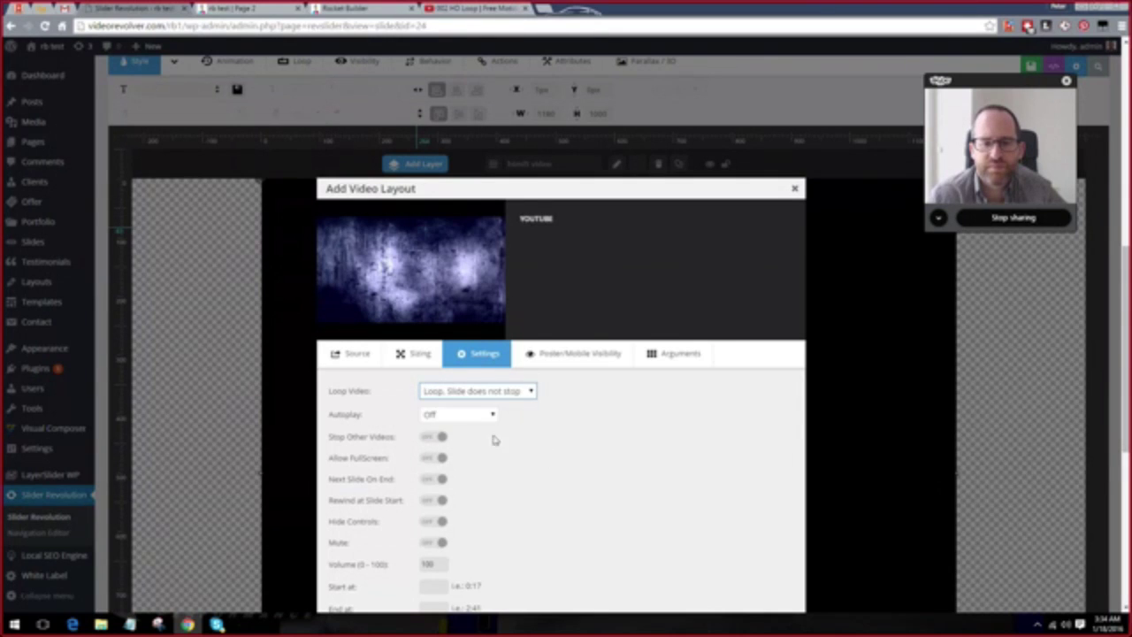
pyautogui.click(460, 414)
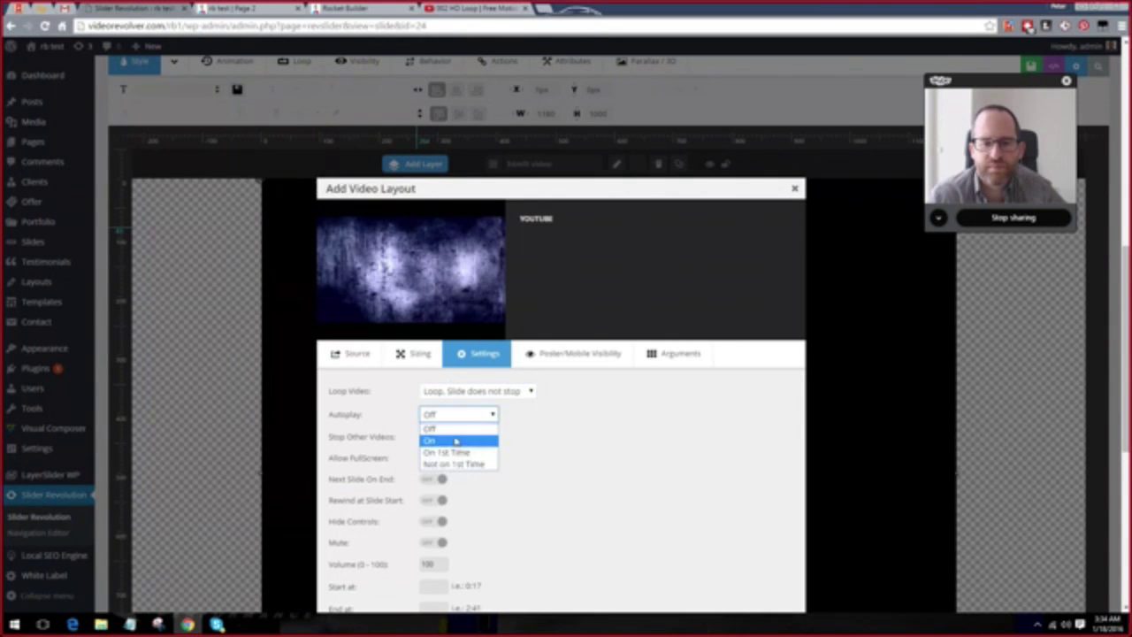
pyautogui.click(460, 440)
# Mute the video with Rewind at Slide Start off, review its Poster/Mobile Visibility options and add it to the slide.
pyautogui.scroll(-1, 510, 477)
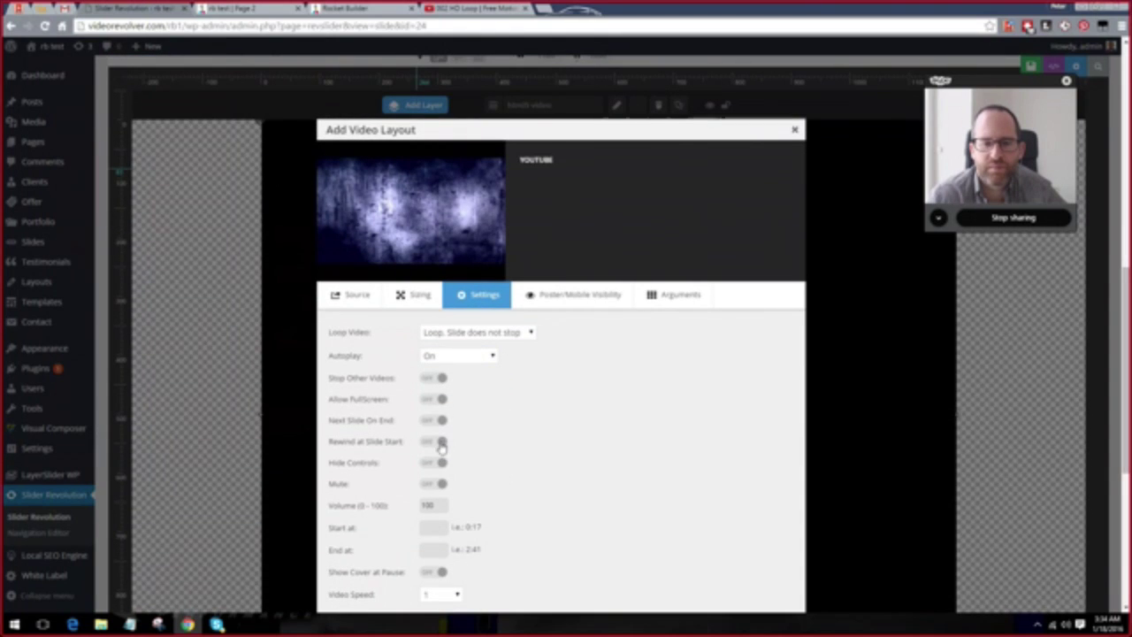
pyautogui.click(441, 442)
pyautogui.scroll(-1, 400, 476)
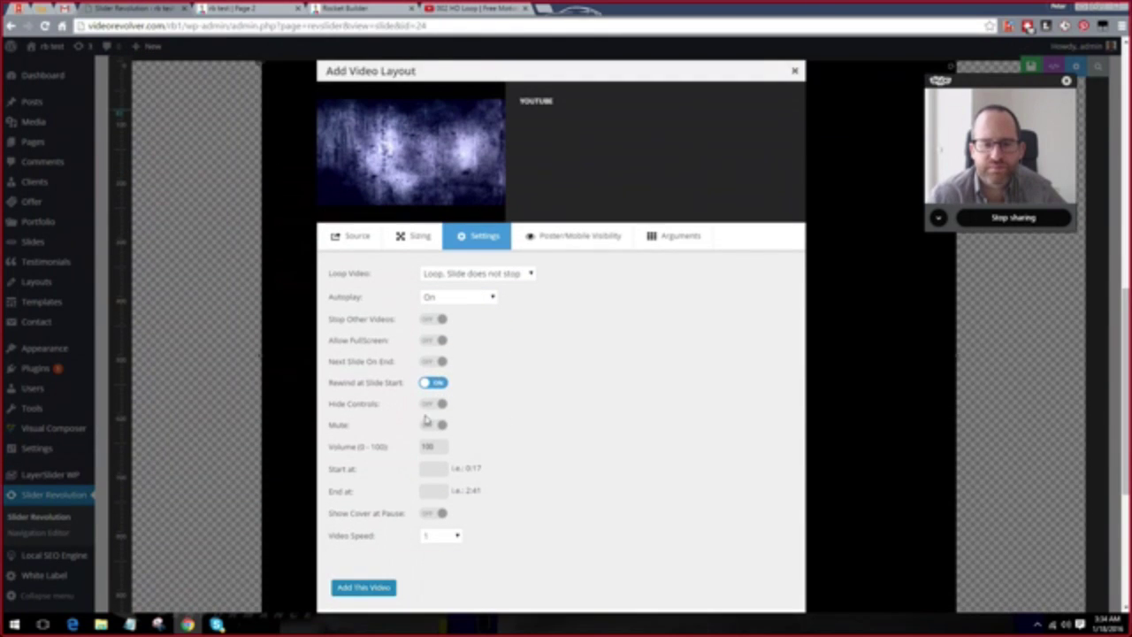
pyautogui.click(431, 383)
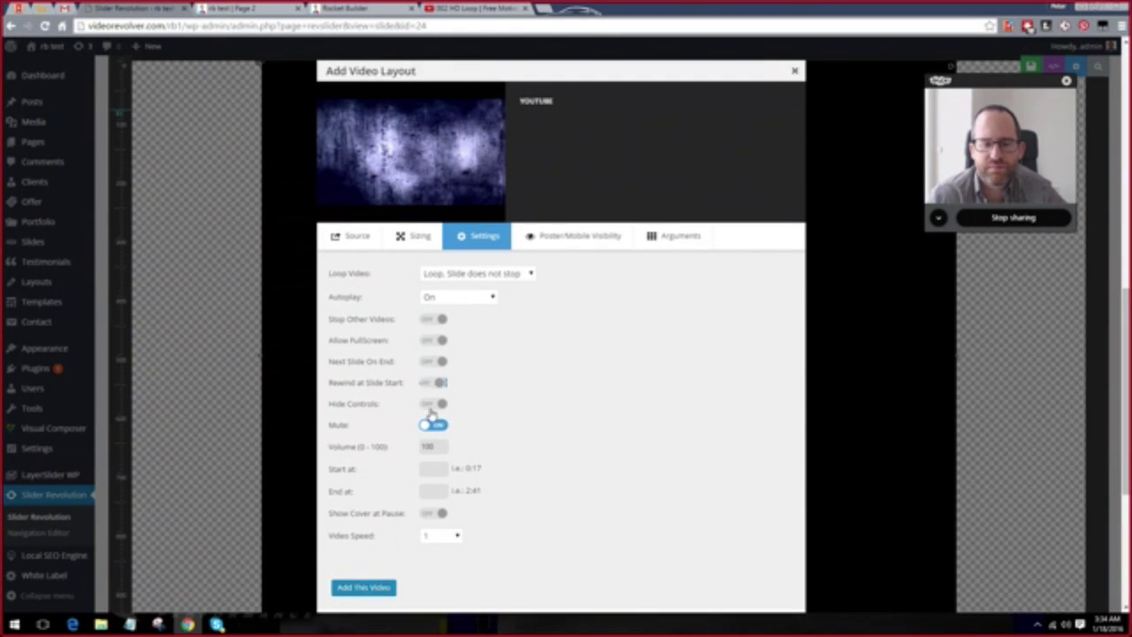
pyautogui.click(566, 232)
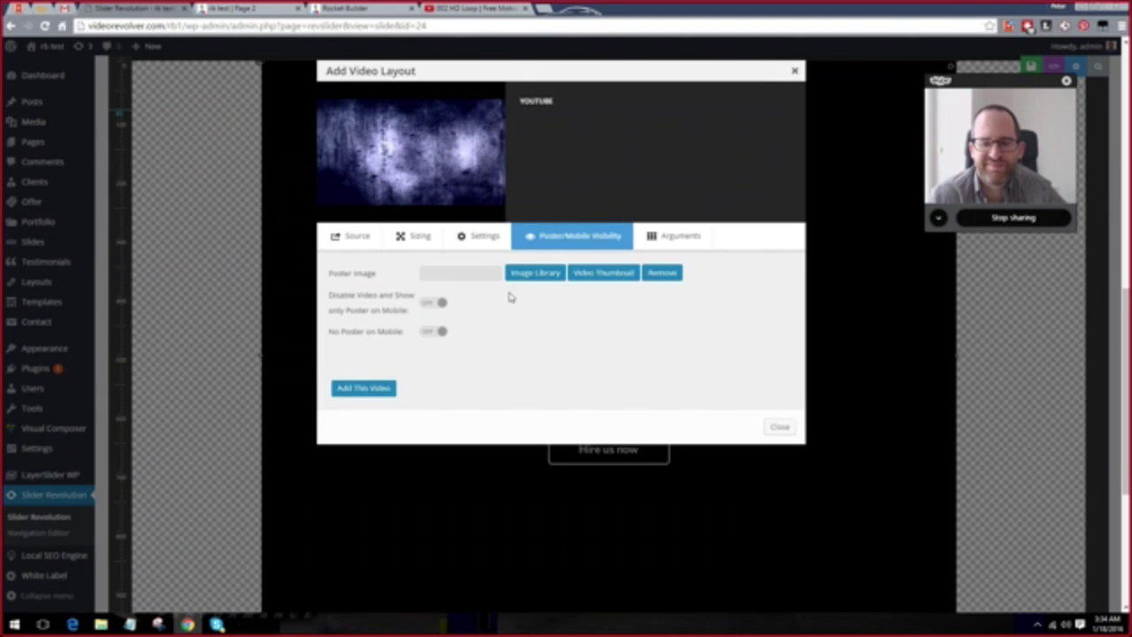
pyautogui.click(477, 239)
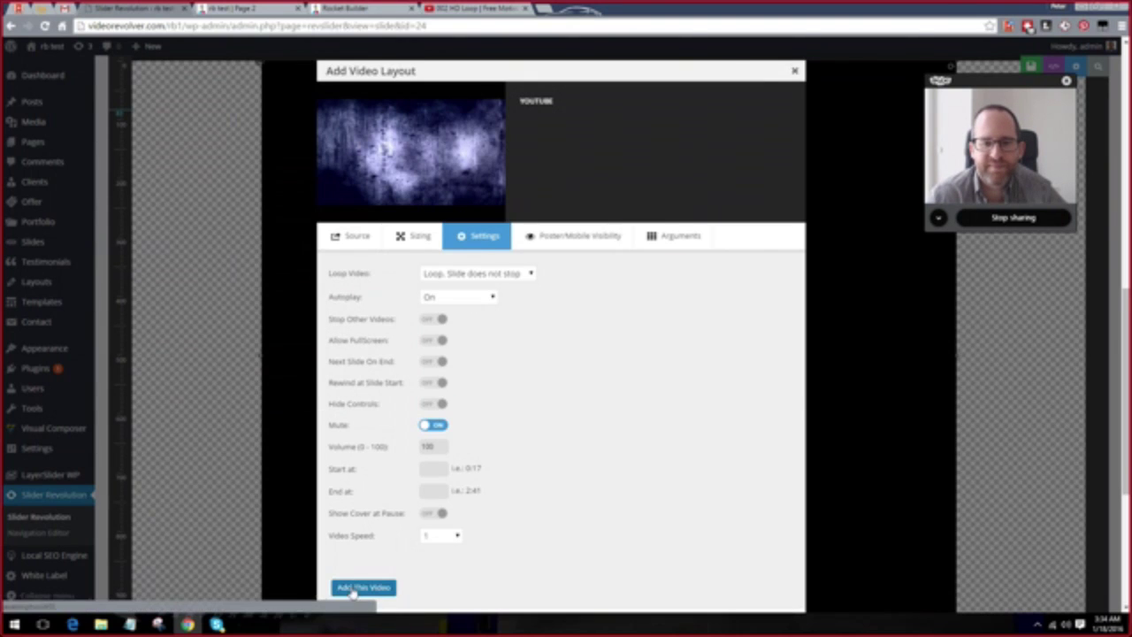
pyautogui.click(353, 585)
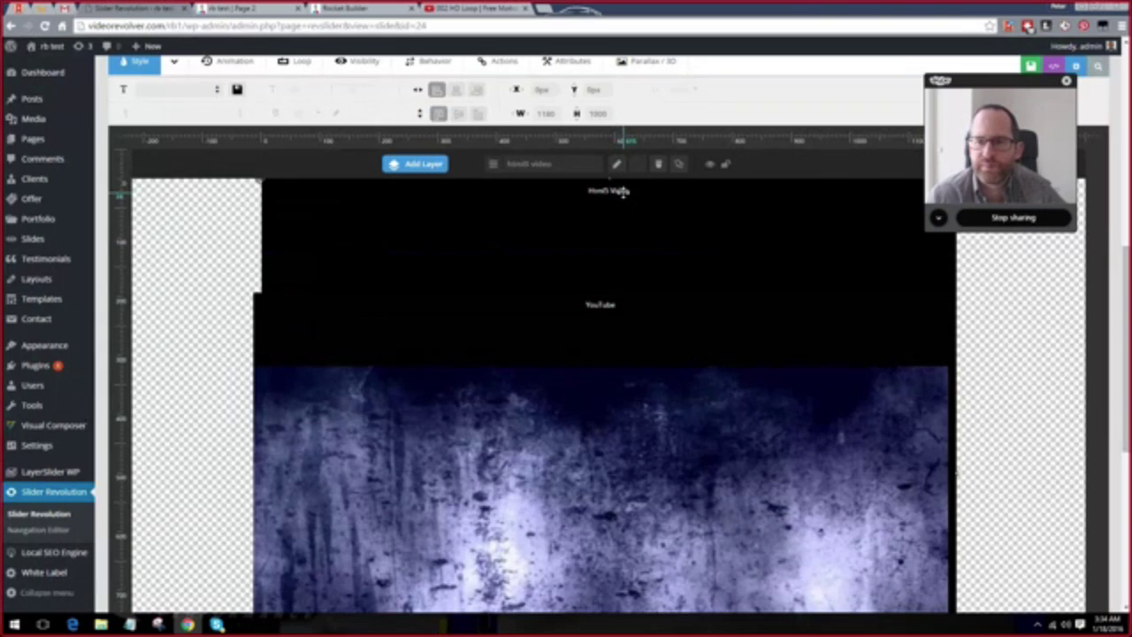
# Delete the original HTML5 video layer from the slide and select the YouTube video layer.
pyautogui.click(658, 163)
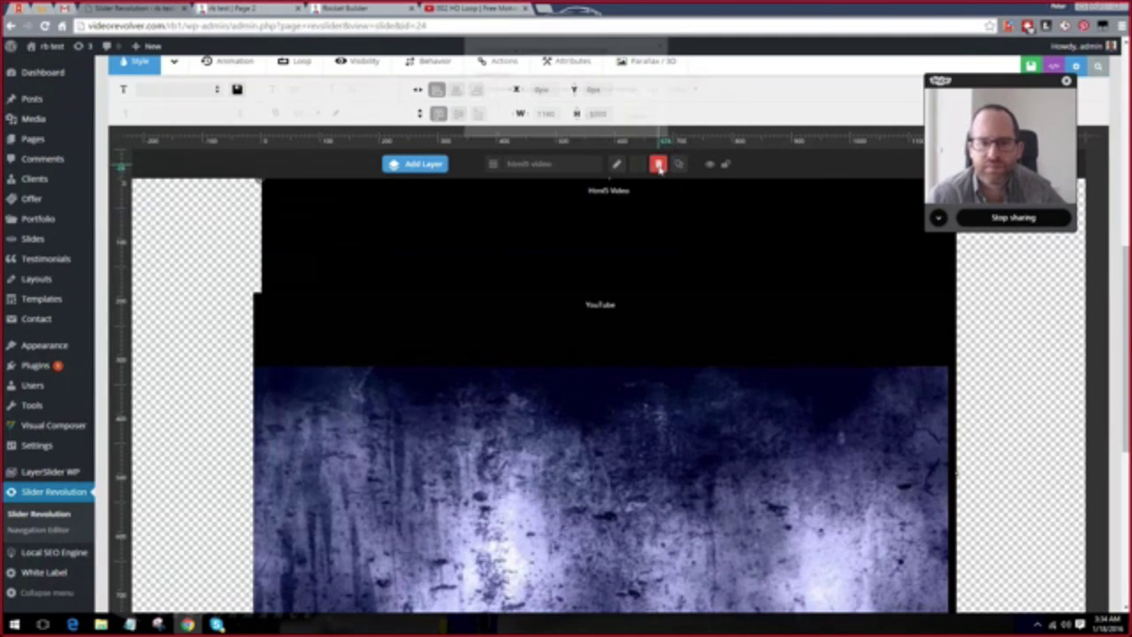
pyautogui.click(590, 117)
pyautogui.click(596, 416)
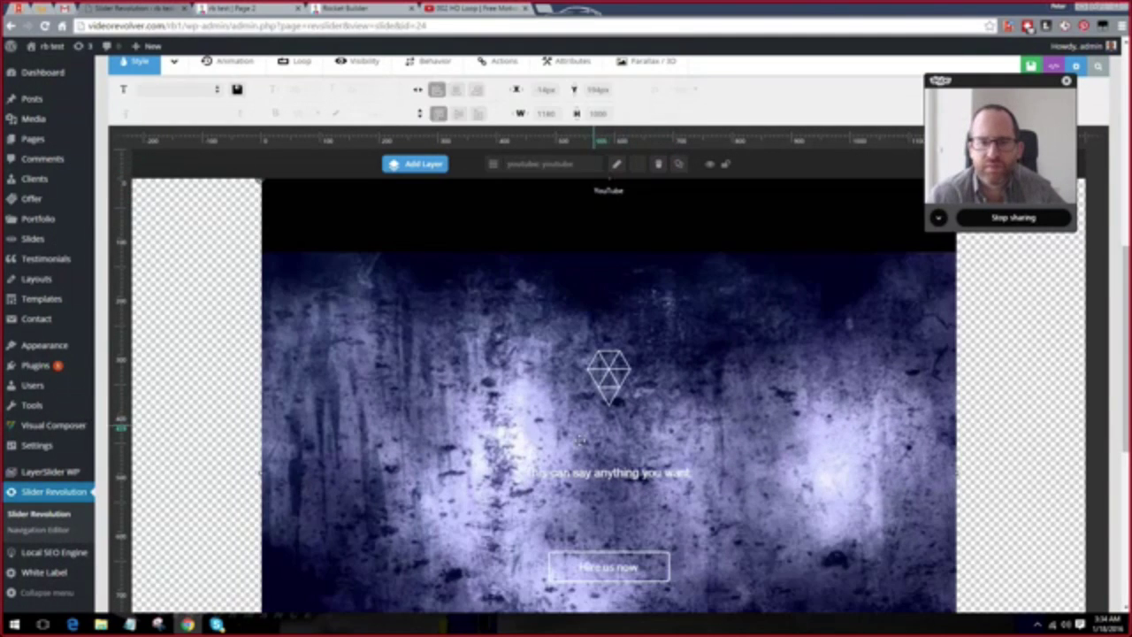
# Set the YouTube layer's start time to 0 ms on the slide timeline and save the slide.
pyautogui.scroll(-5, 596, 321)
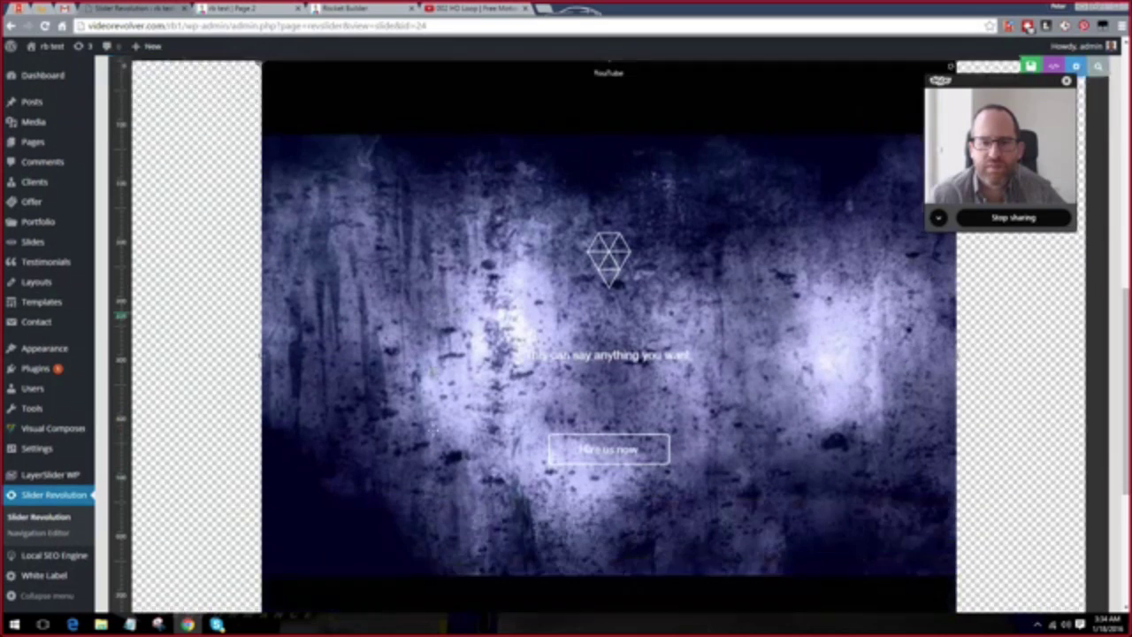
pyautogui.scroll(2, 462, 389)
pyautogui.scroll(-1, 490, 334)
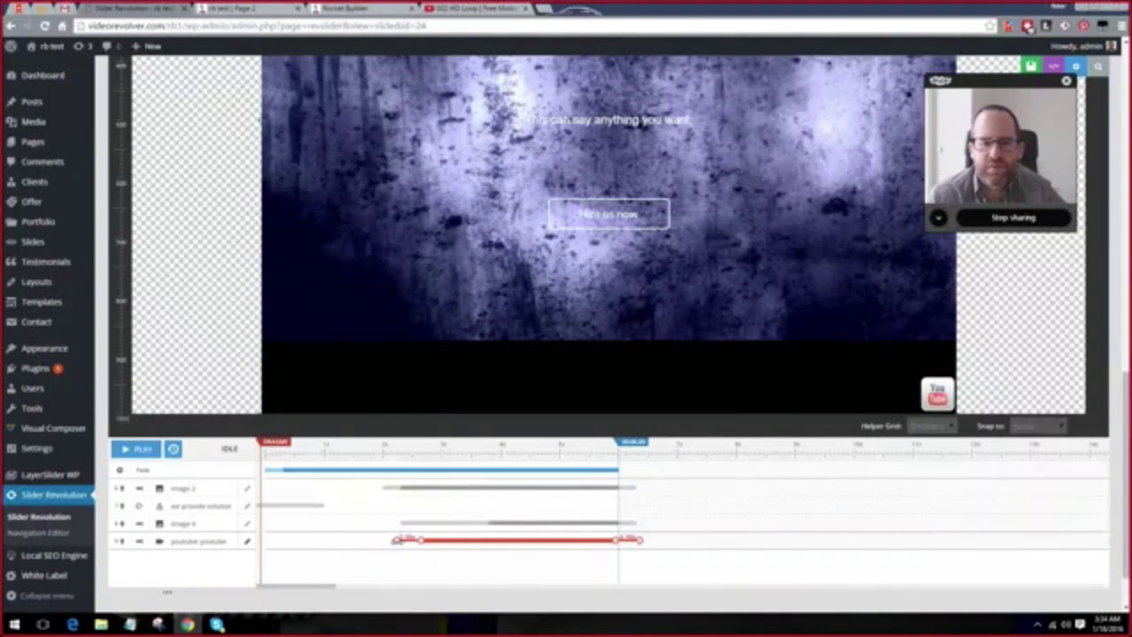
pyautogui.moveTo(397, 541); pyautogui.dragTo(220, 541)
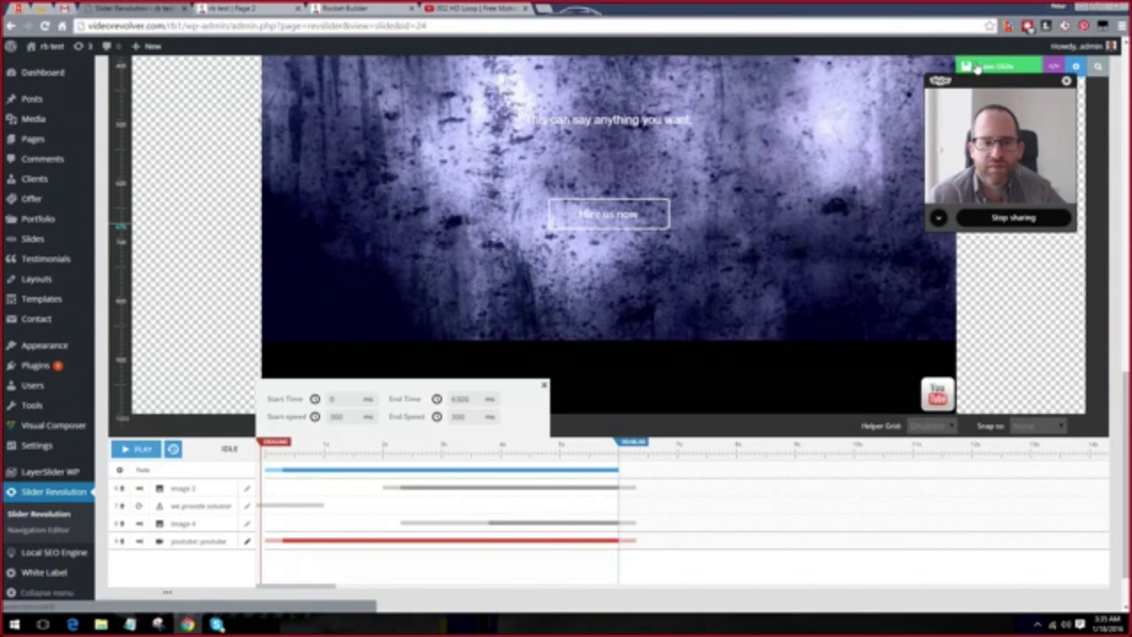
pyautogui.click(976, 67)
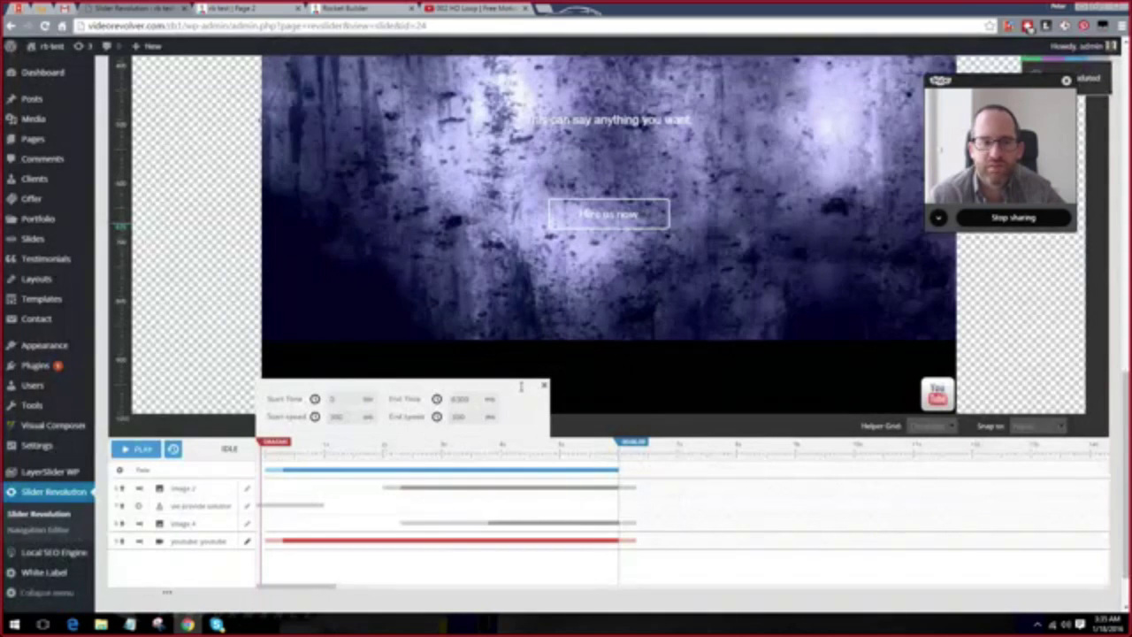
# Reload the live test page and play the slider's YouTube background video.
pyautogui.click(234, 8)
pyautogui.press('F5')
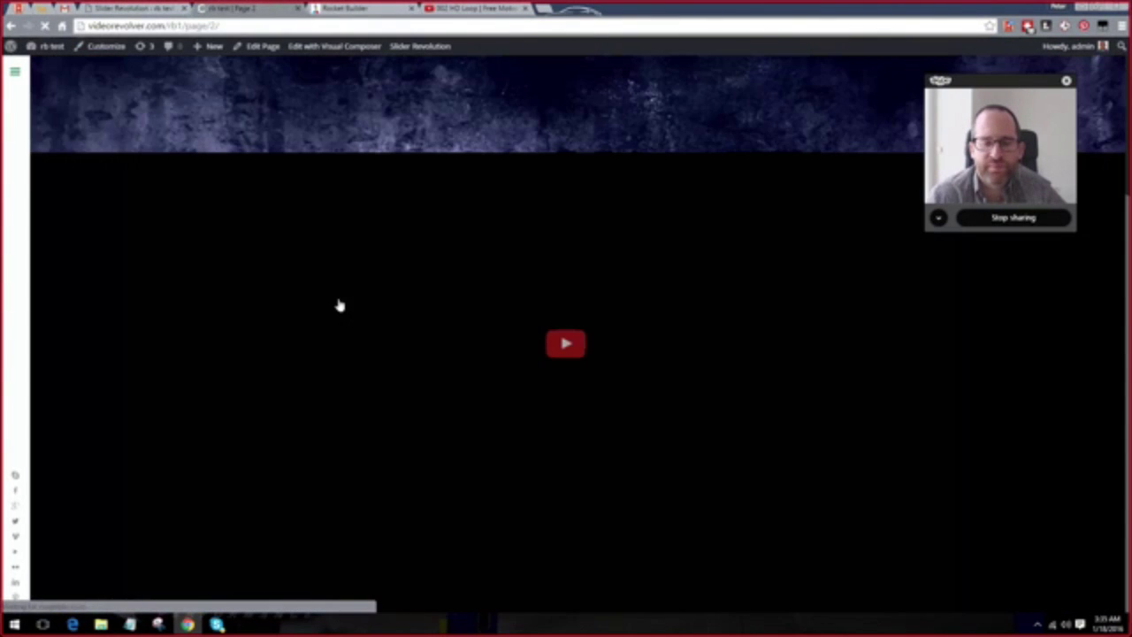
pyautogui.scroll(-2, 495, 283)
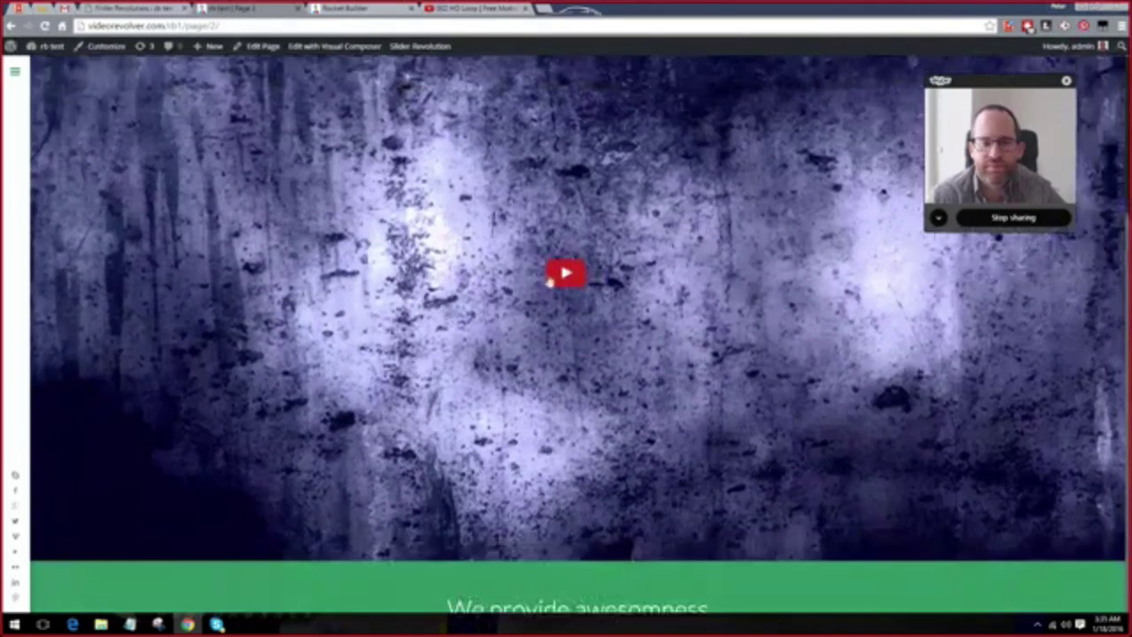
pyautogui.click(552, 281)
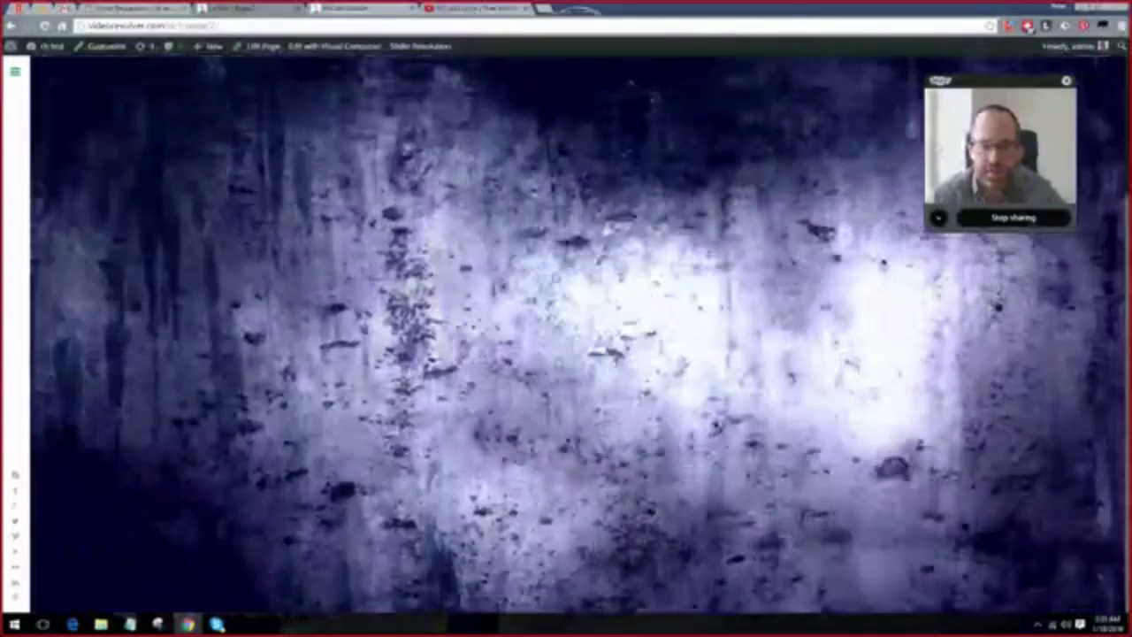
# Return to the slide editor, reopen the YouTube layer's video settings and check its sizing options.
pyautogui.hotkey('ctrl', 'Tab')
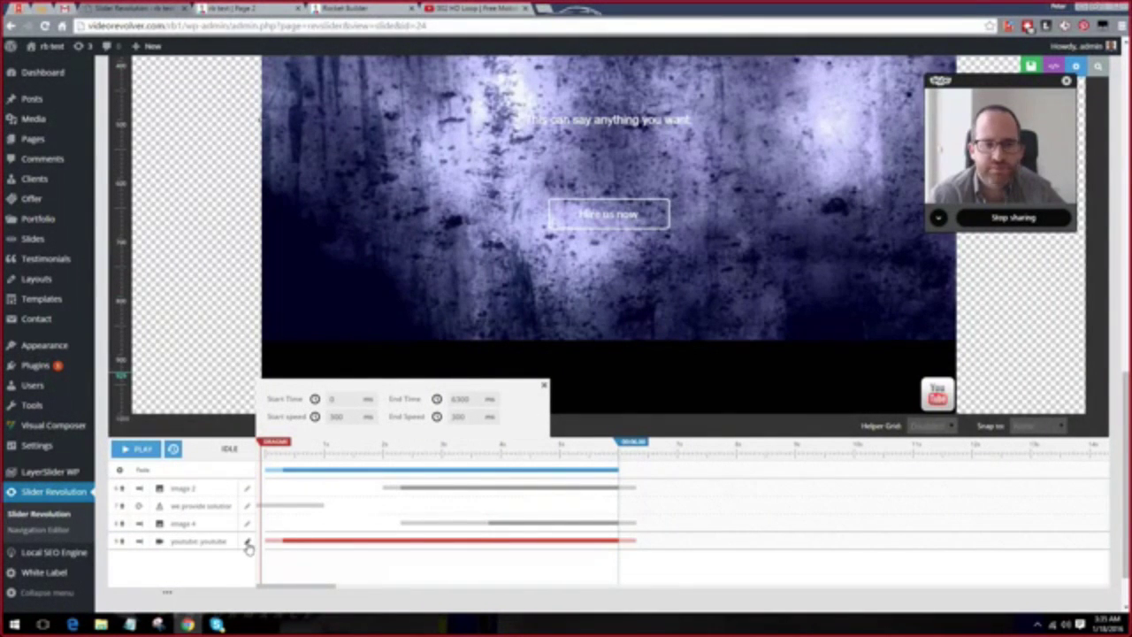
pyautogui.scroll(5, 570, 240)
pyautogui.doubleClick(571, 240)
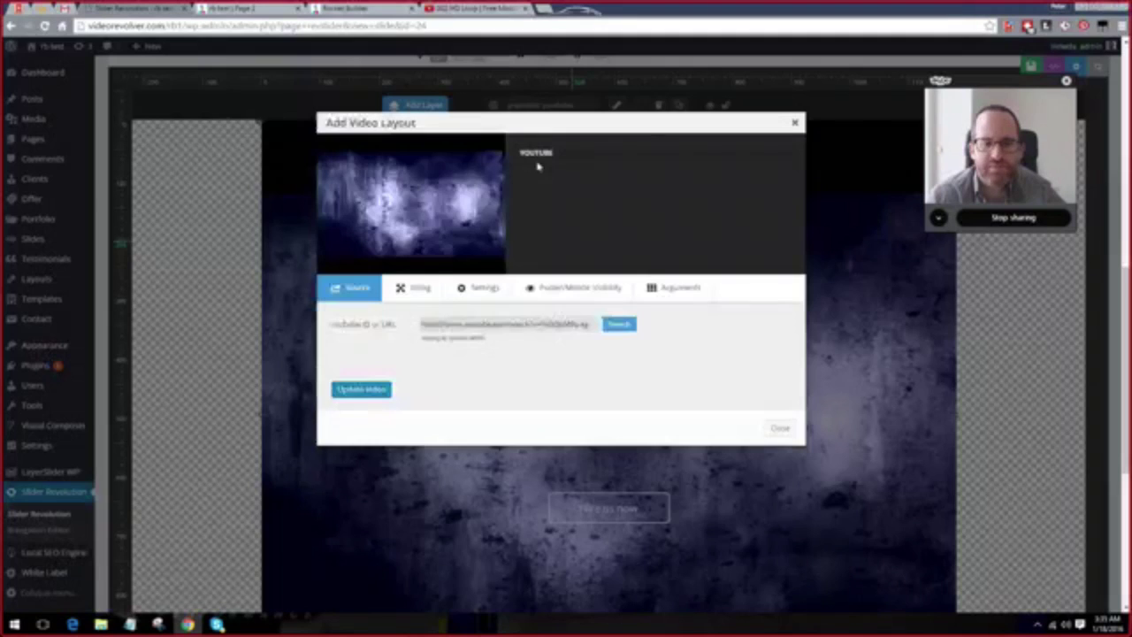
pyautogui.click(412, 289)
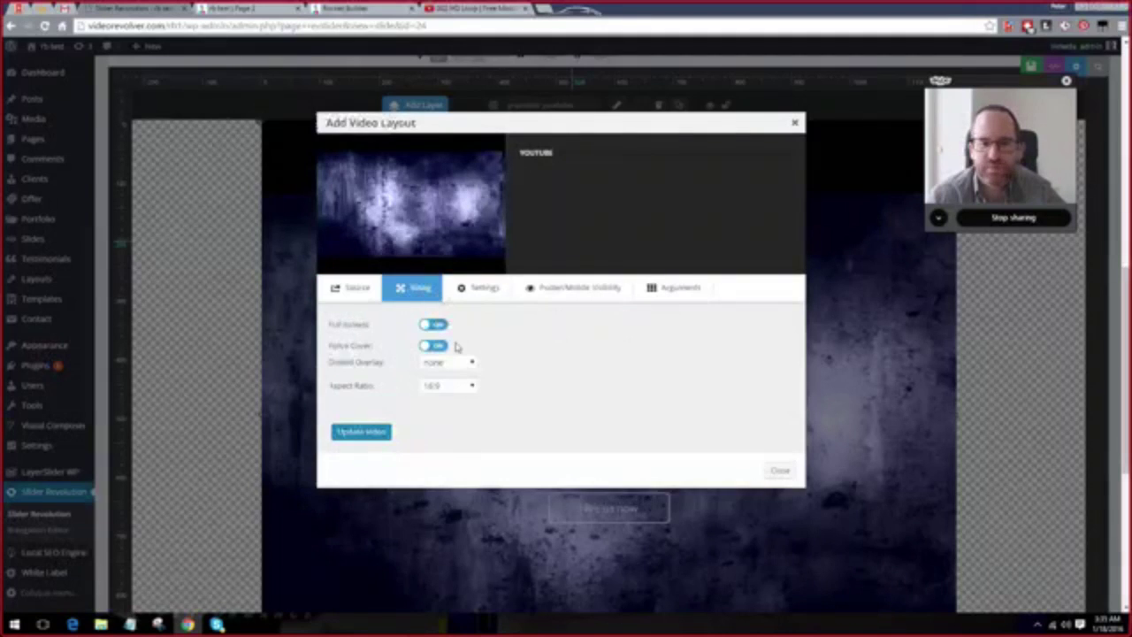
# Reselect "Loop, Slide does not stop" for the YouTube video and set Autoplay to On.
pyautogui.click(478, 288)
pyautogui.click(478, 327)
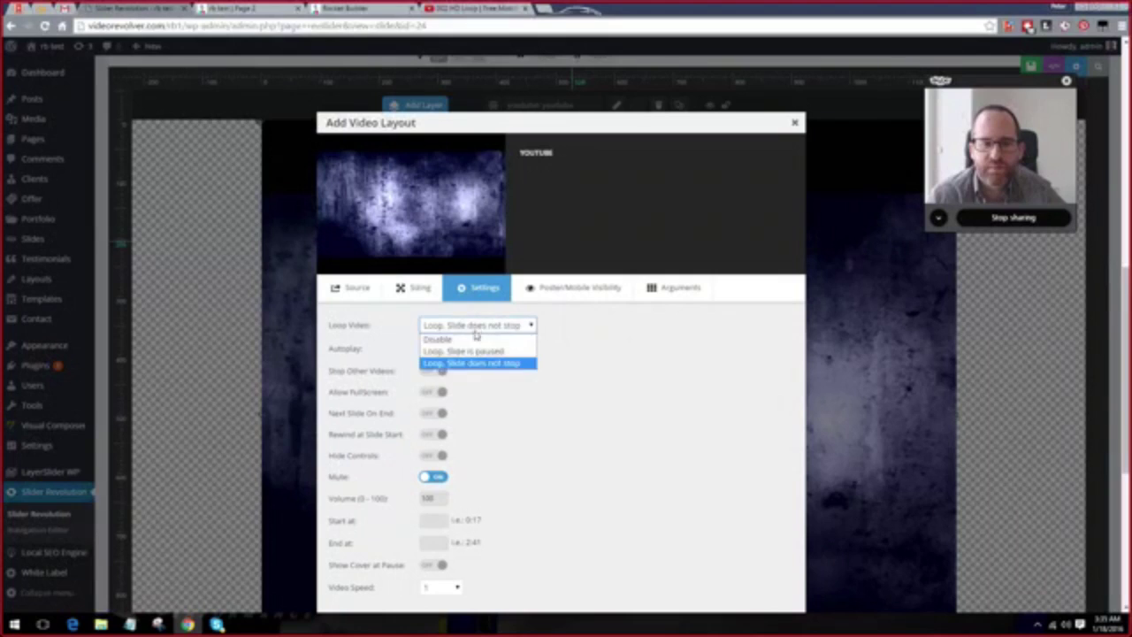
pyautogui.click(486, 352)
pyautogui.click(474, 327)
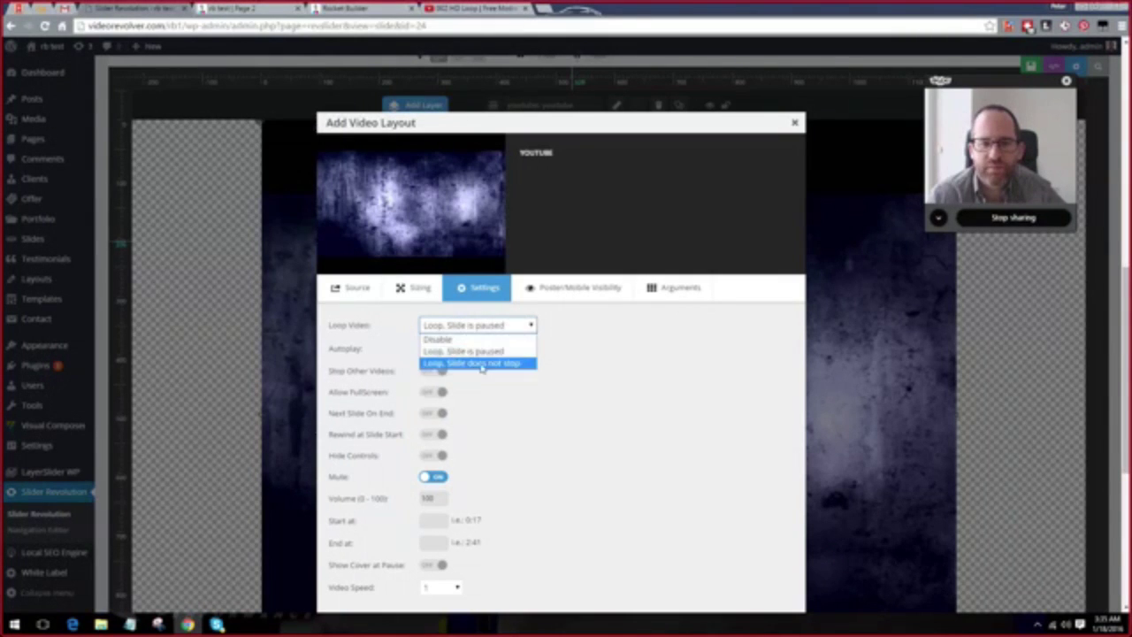
pyautogui.click(481, 364)
pyautogui.click(442, 350)
pyautogui.click(459, 359)
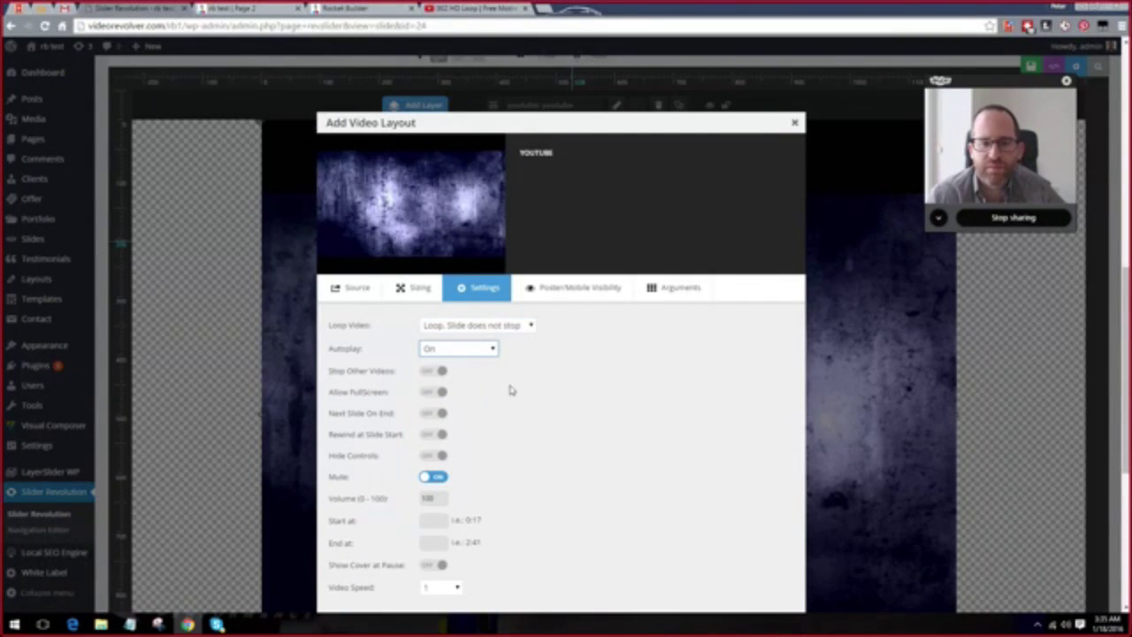
# Set the video speed to 2, turn on Rewind at Slide Start, update the video and save the slide.
pyautogui.scroll(-1, 510, 394)
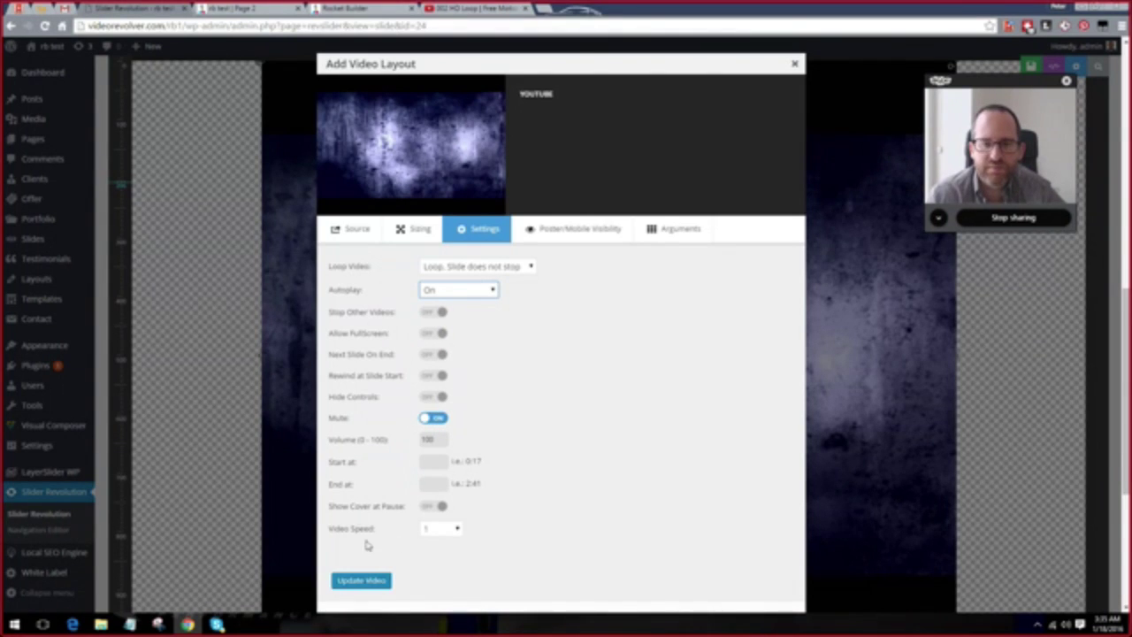
pyautogui.click(445, 530)
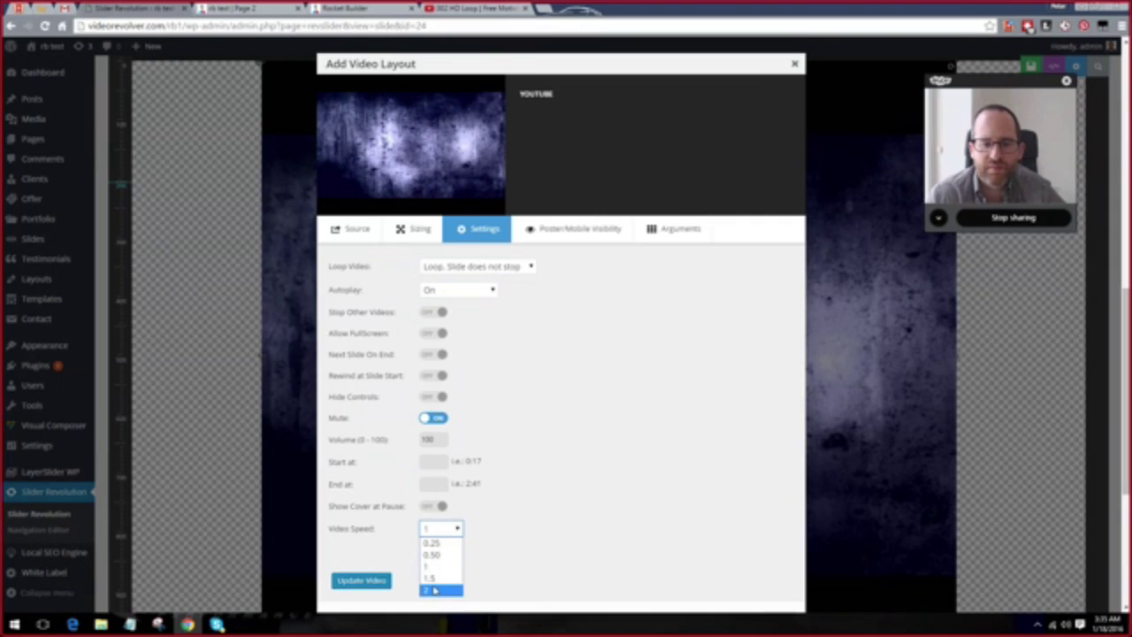
pyautogui.click(435, 590)
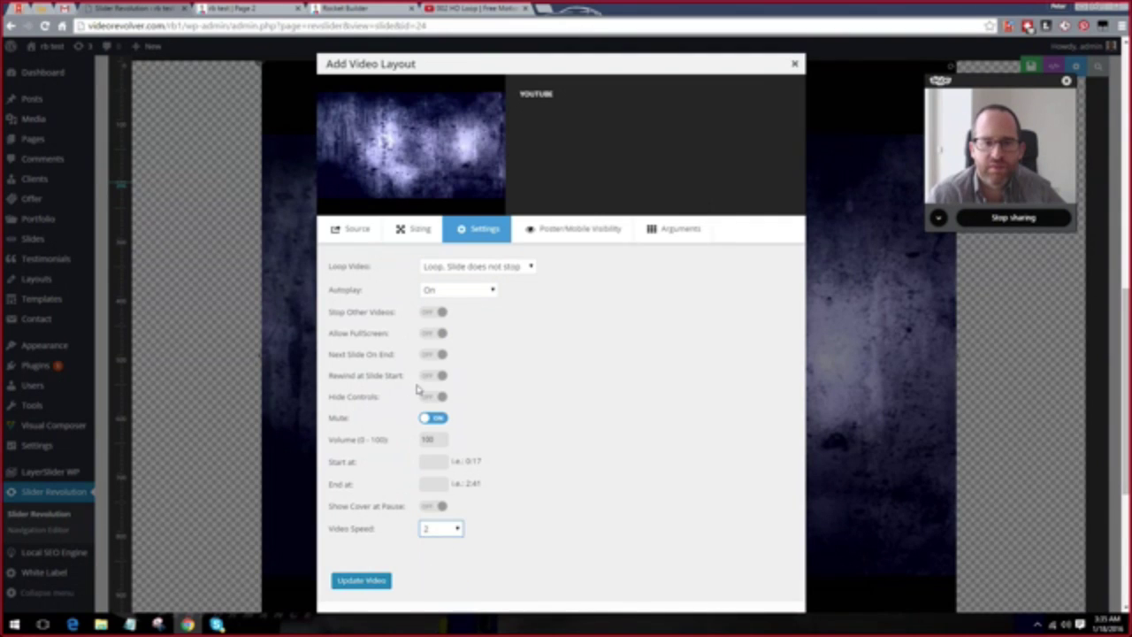
pyautogui.click(430, 378)
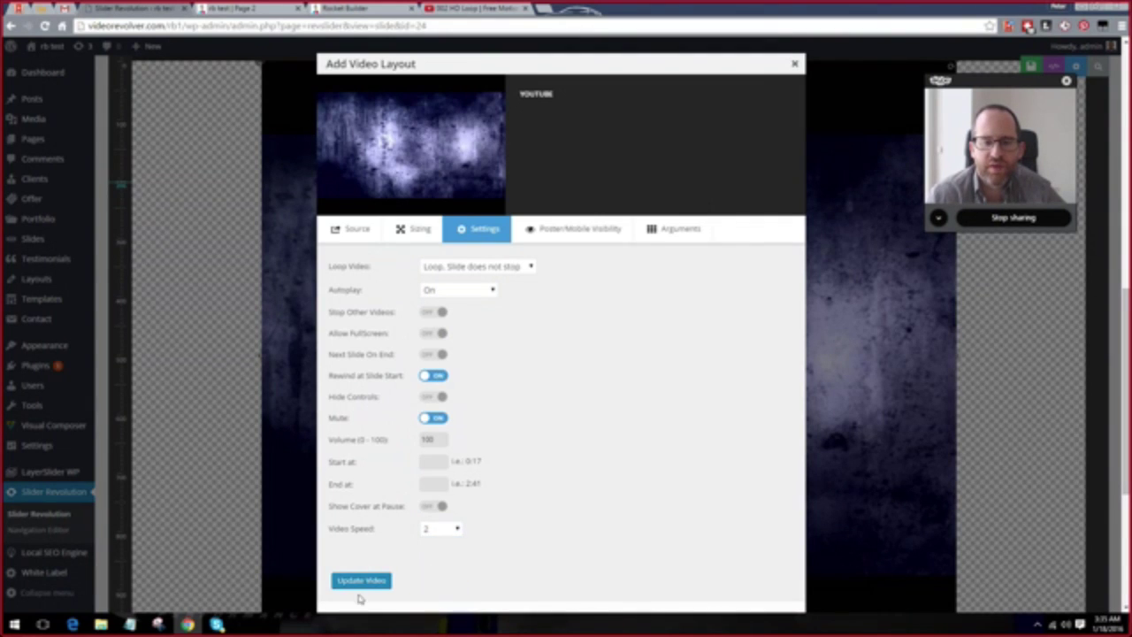
pyautogui.click(361, 581)
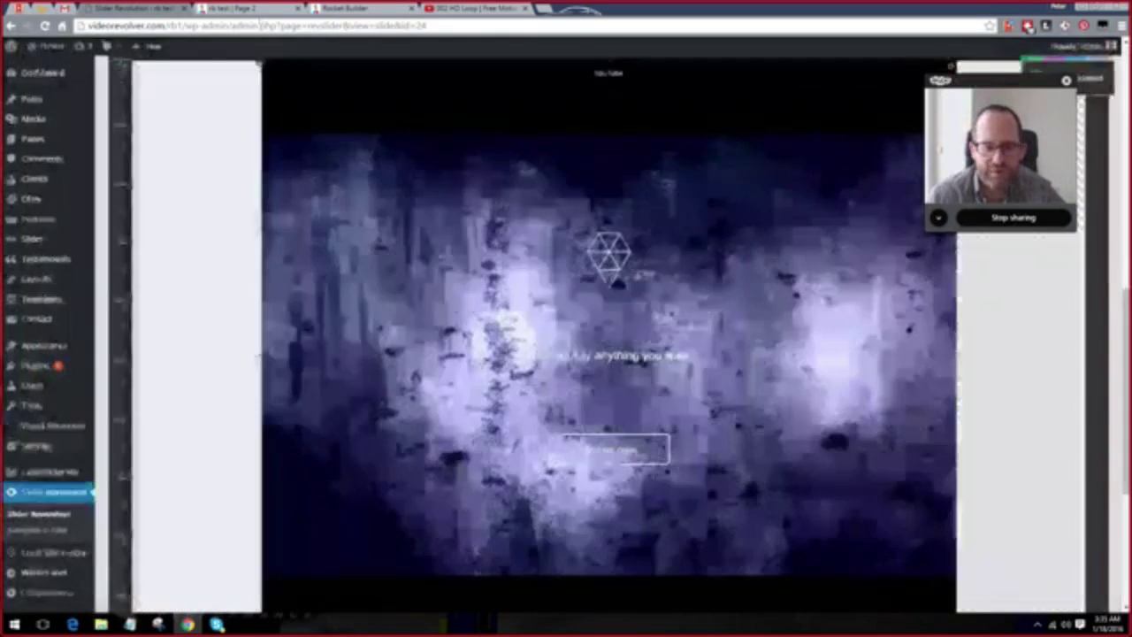
# Check the background video's playback on the live page and review the layer timing in the slide editor.
pyautogui.click(230, 8)
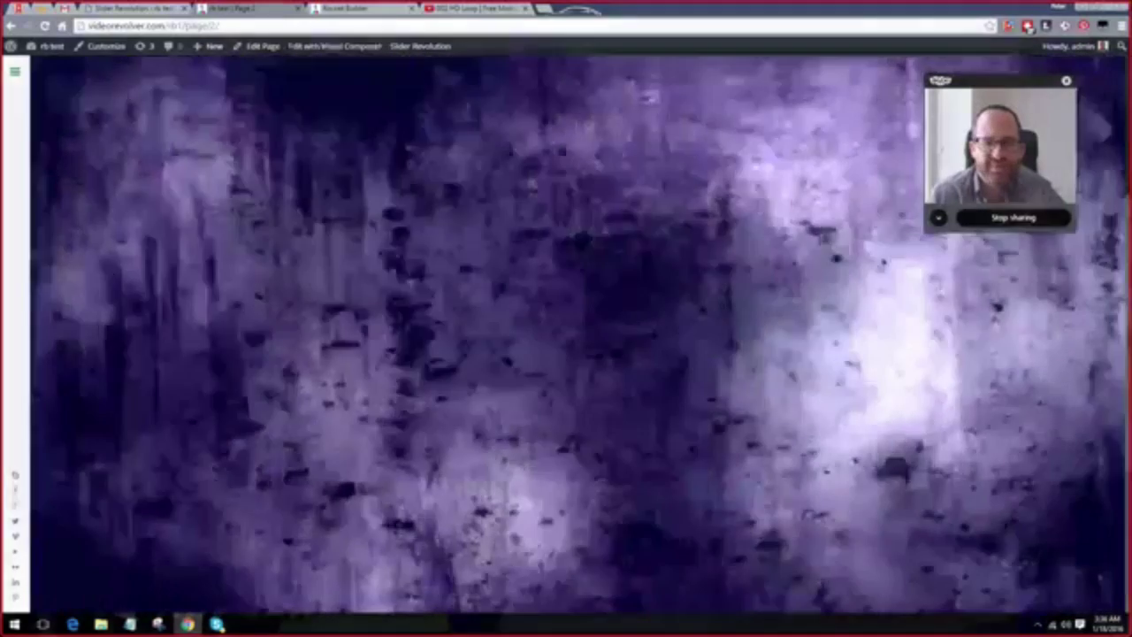
pyautogui.hotkey('ctrl', 'shift', 'Tab')
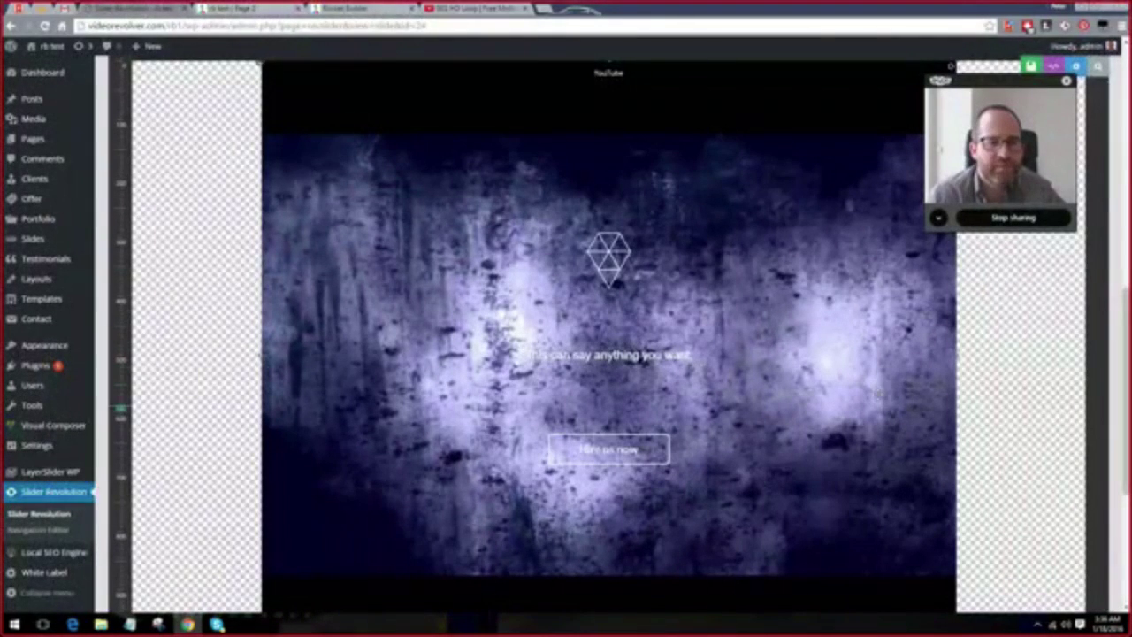
pyautogui.scroll(-3, 360, 425)
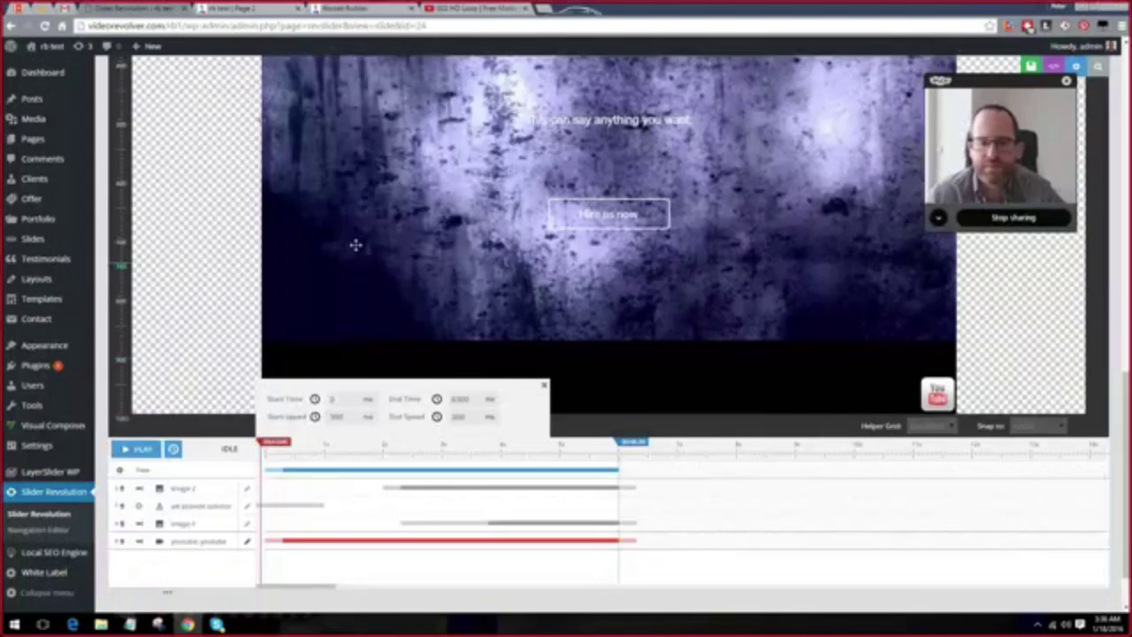
pyautogui.scroll(2, 355, 245)
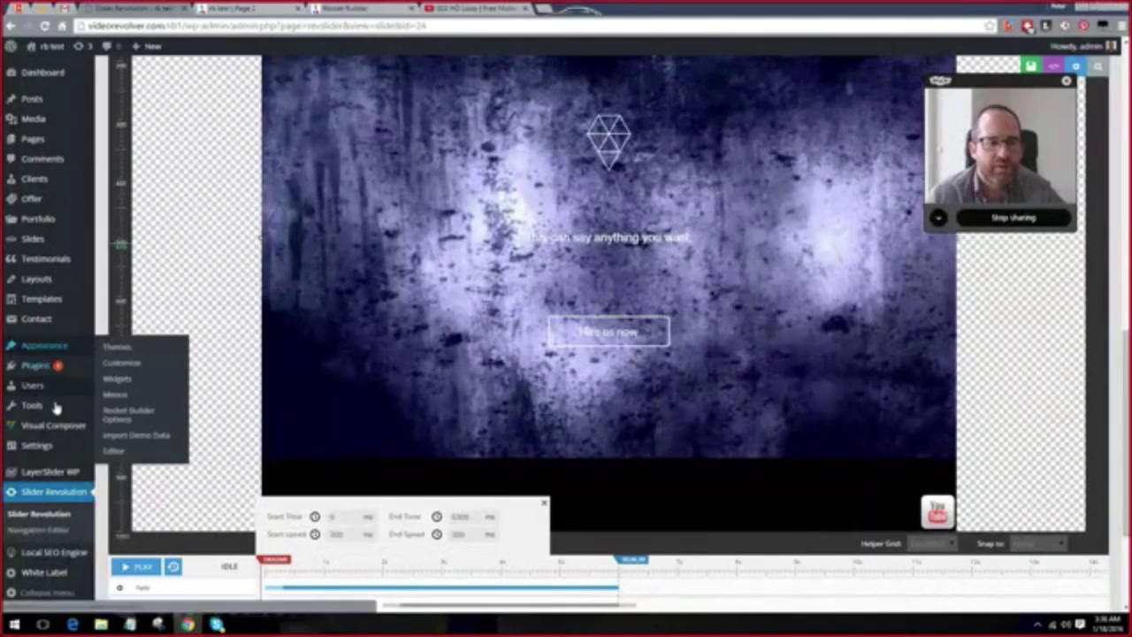
pyautogui.click(229, 8)
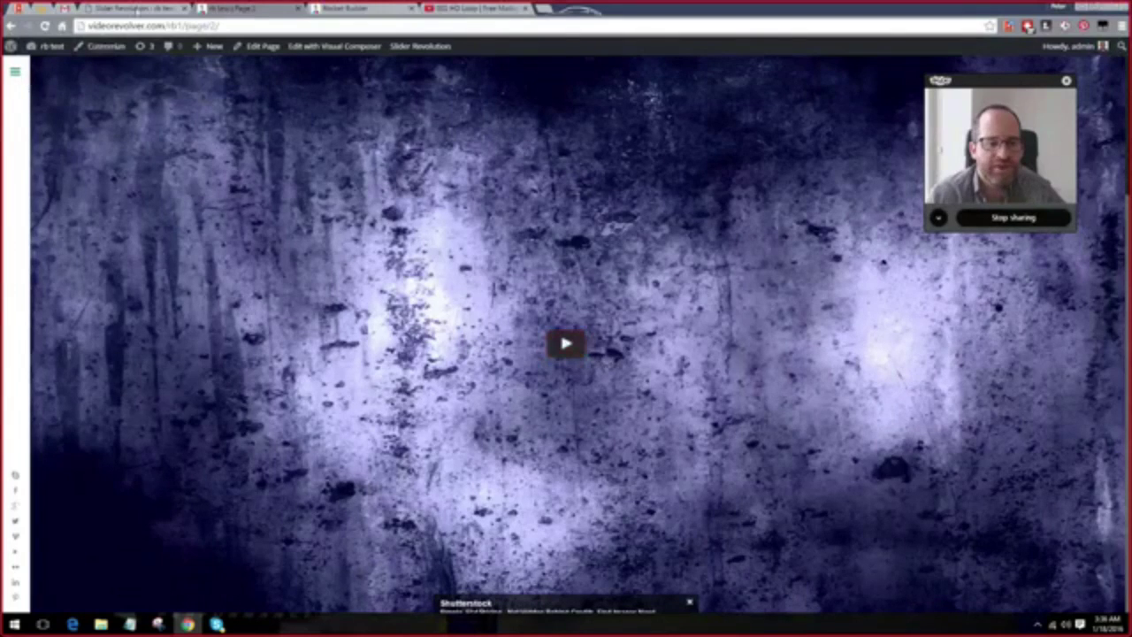
# Open the Rocket Builder Options in the site admin and show the Global General layout settings.
pyautogui.click(133, 8)
pyautogui.moveTo(48, 346)
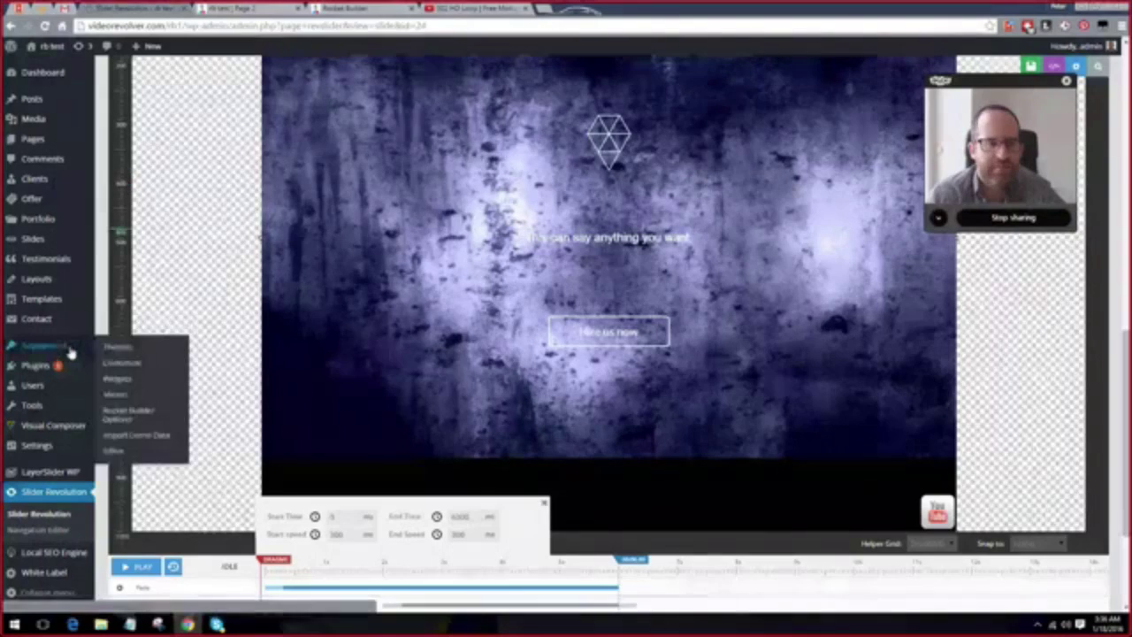
pyautogui.click(124, 417)
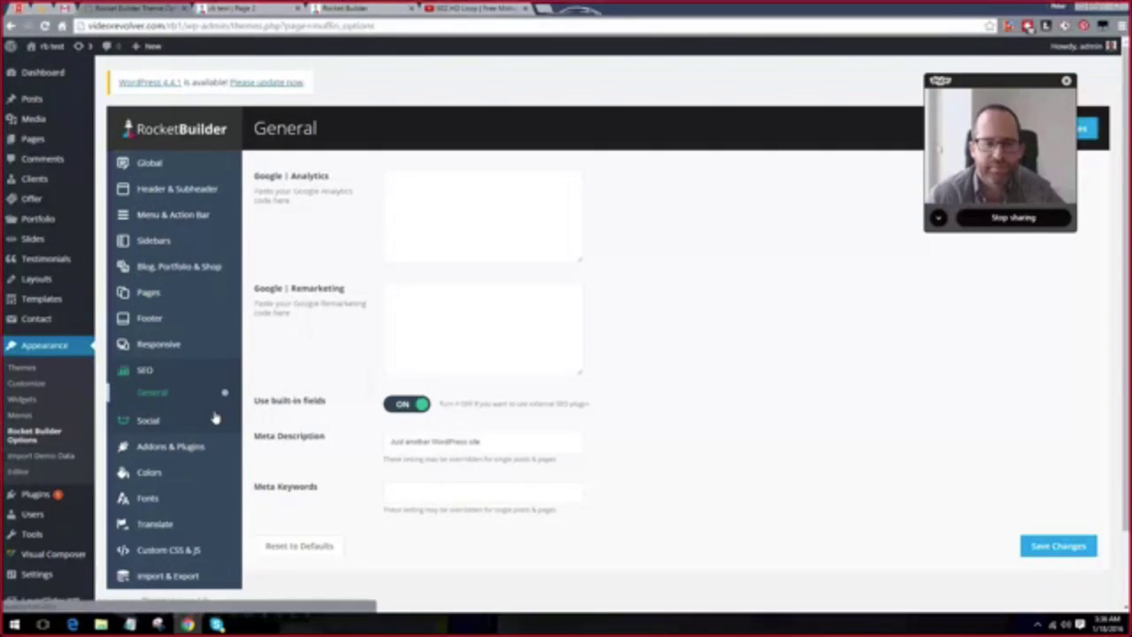
pyautogui.click(152, 165)
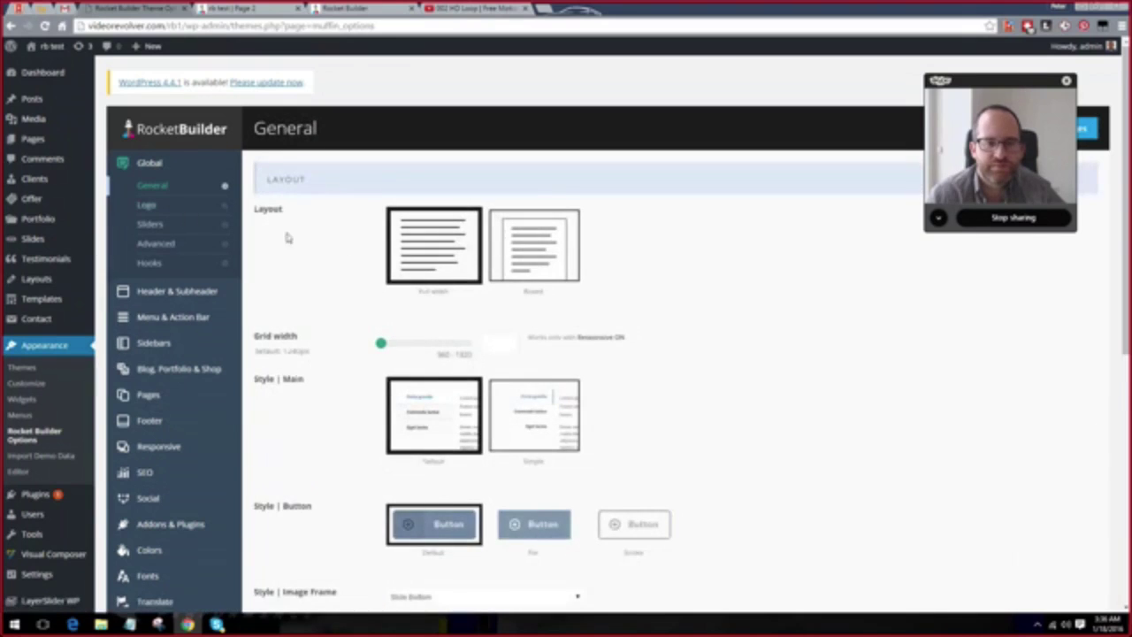
pyautogui.scroll(-1, 286, 237)
# Expand the side menu on the live page to see the current header layout.
pyautogui.click(237, 8)
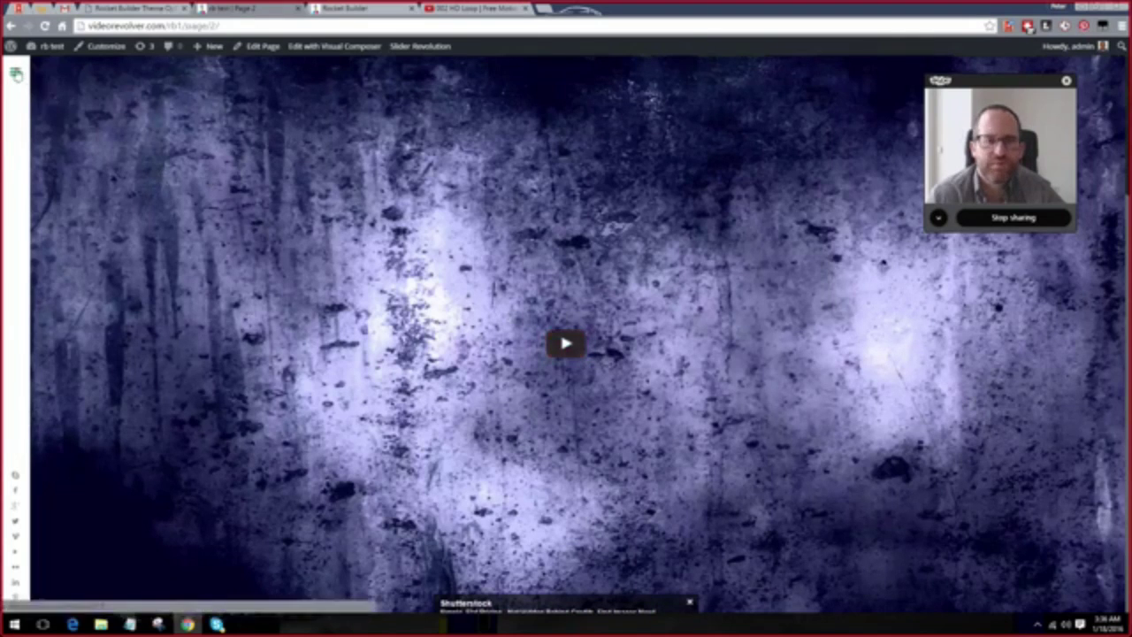
pyautogui.click(15, 70)
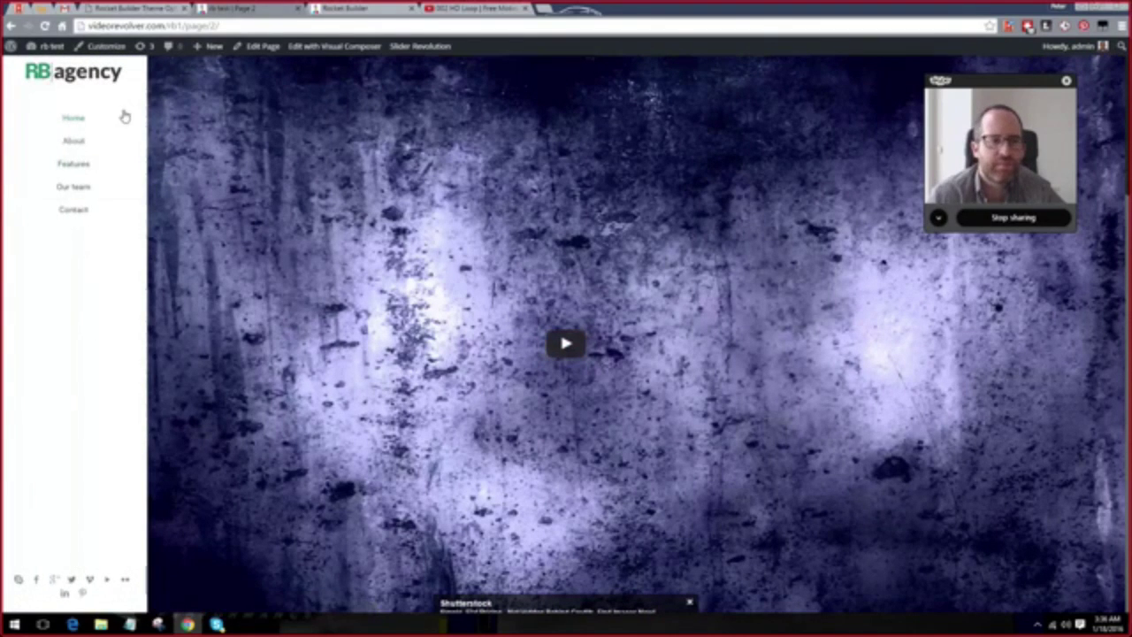
# Set the theme's header style to Creative Right, save the changes and reload the live page to check it.
pyautogui.click(146, 12)
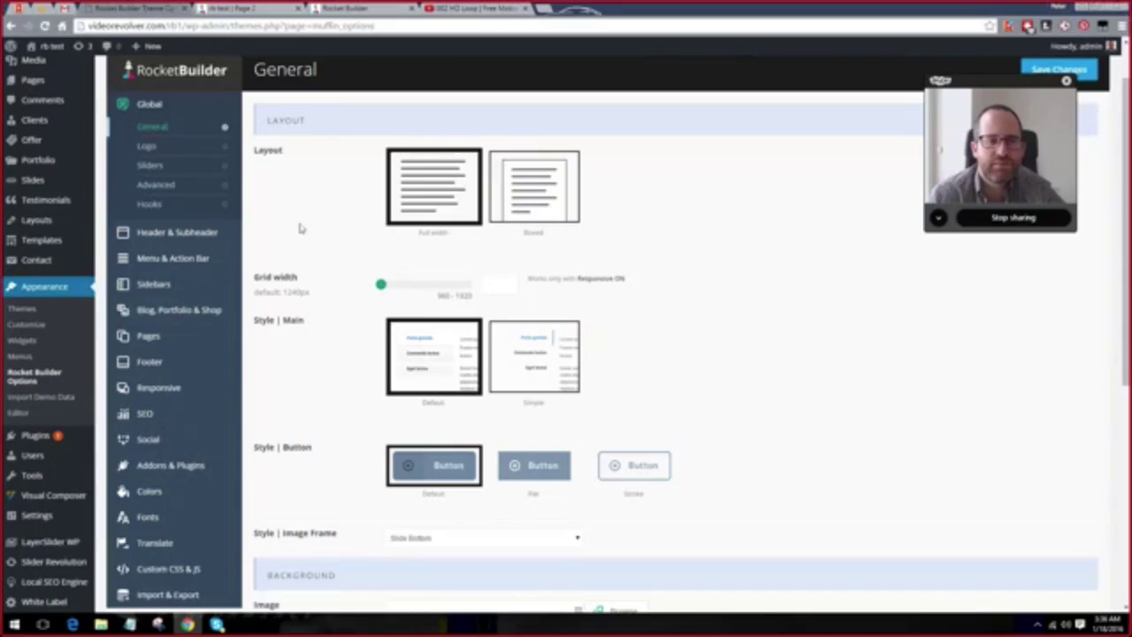
pyautogui.click(186, 232)
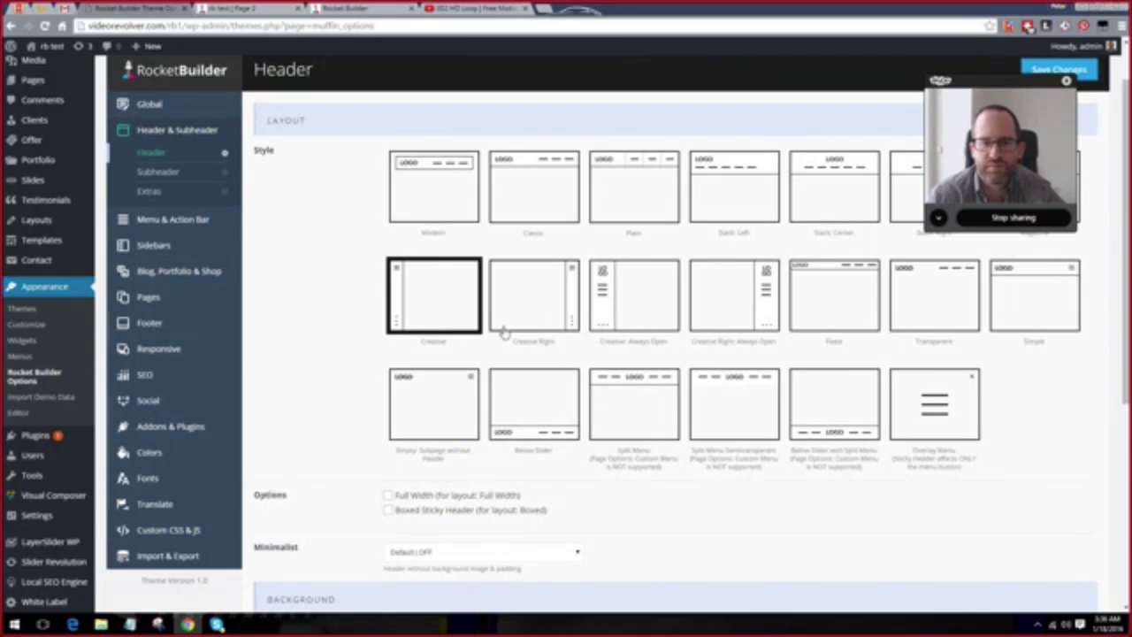
pyautogui.click(510, 291)
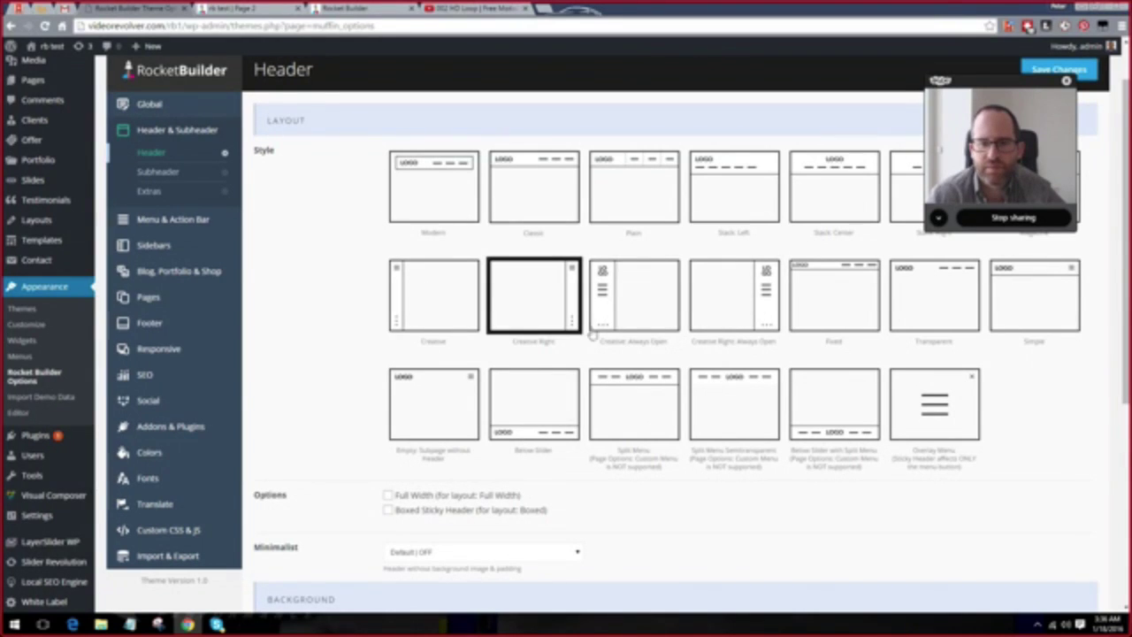
pyautogui.click(449, 180)
pyautogui.click(531, 183)
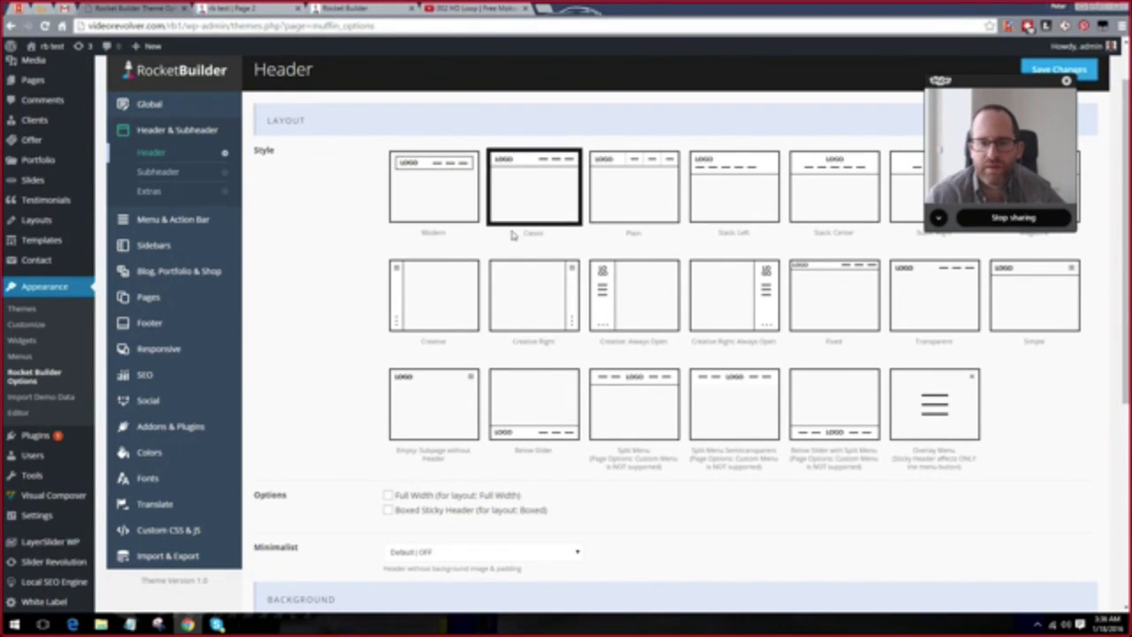
pyautogui.click(551, 302)
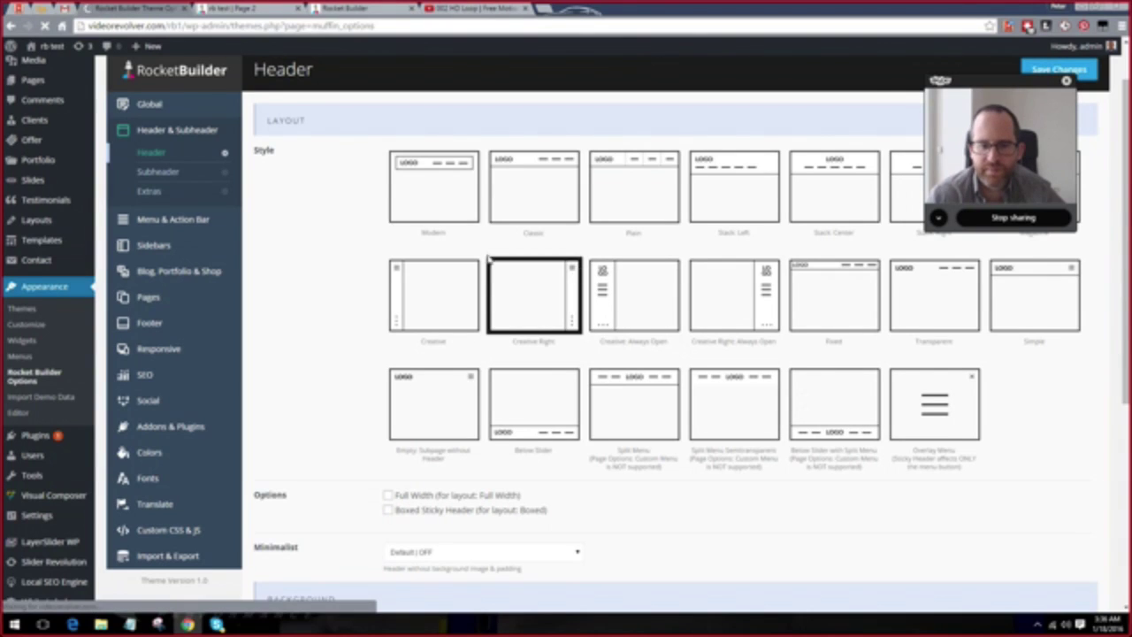
pyautogui.click(254, 11)
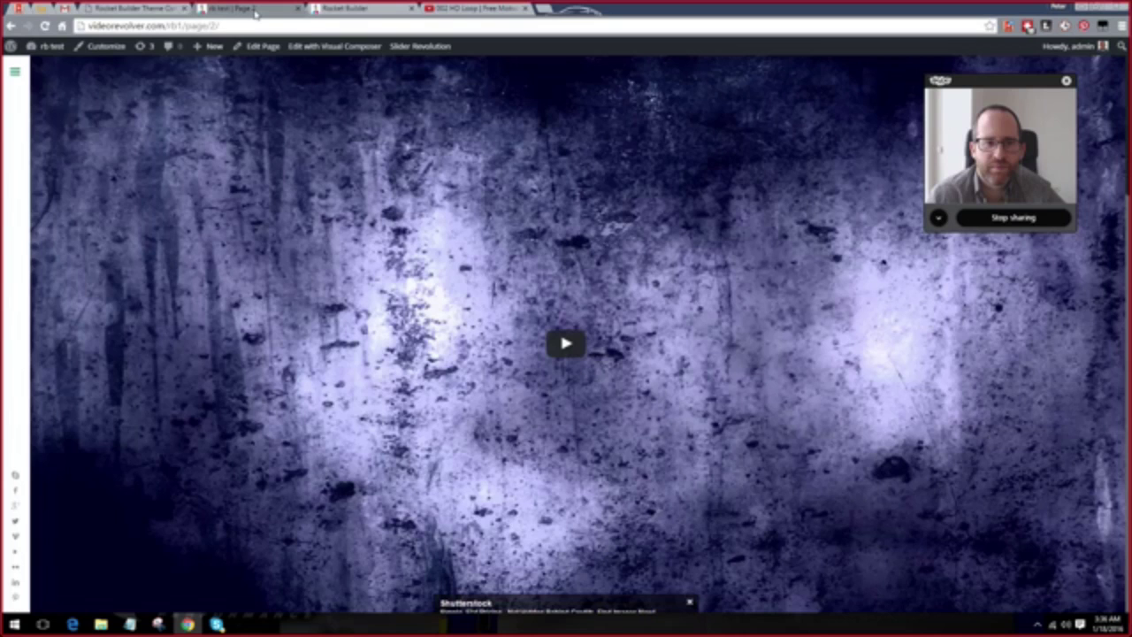
pyautogui.press('F5')
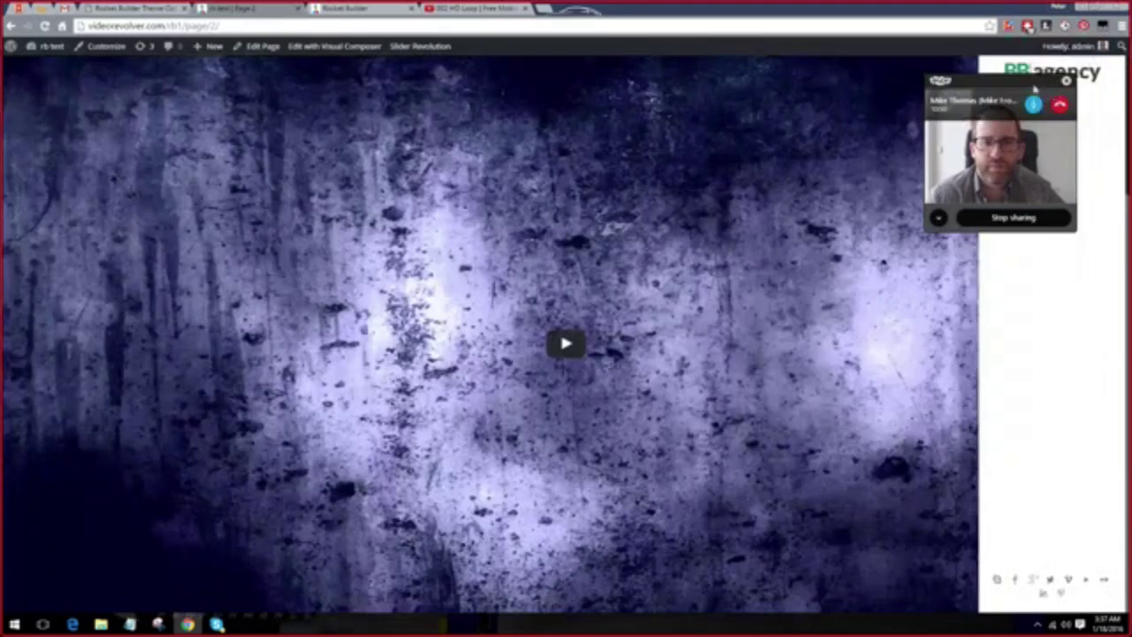
# Open the live site's About page, and review the theme's Header, Subheader and Global General options in the admin.
pyautogui.click(1050, 144)
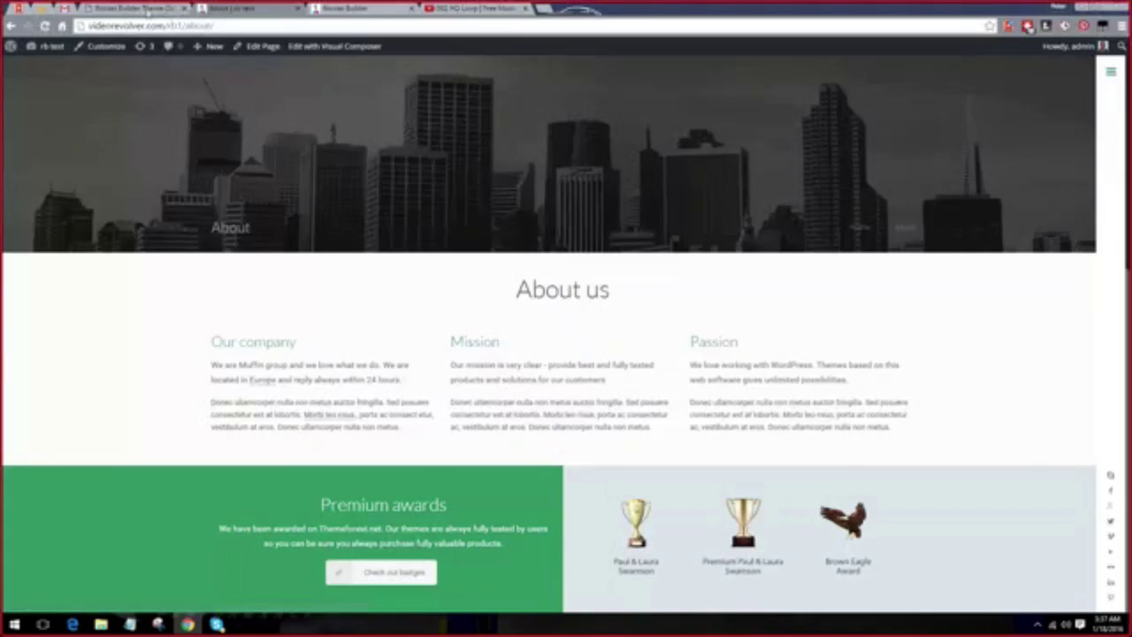
pyautogui.hotkey('ctrl', 'shift', 'Tab')
pyautogui.scroll(-1, 463, 245)
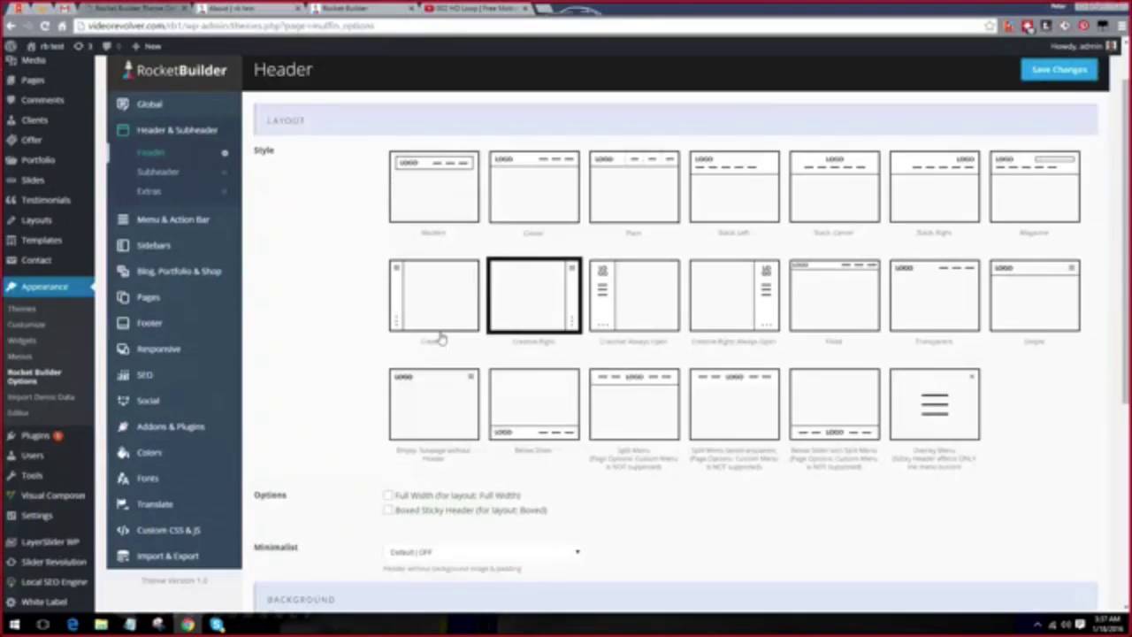
pyautogui.click(159, 172)
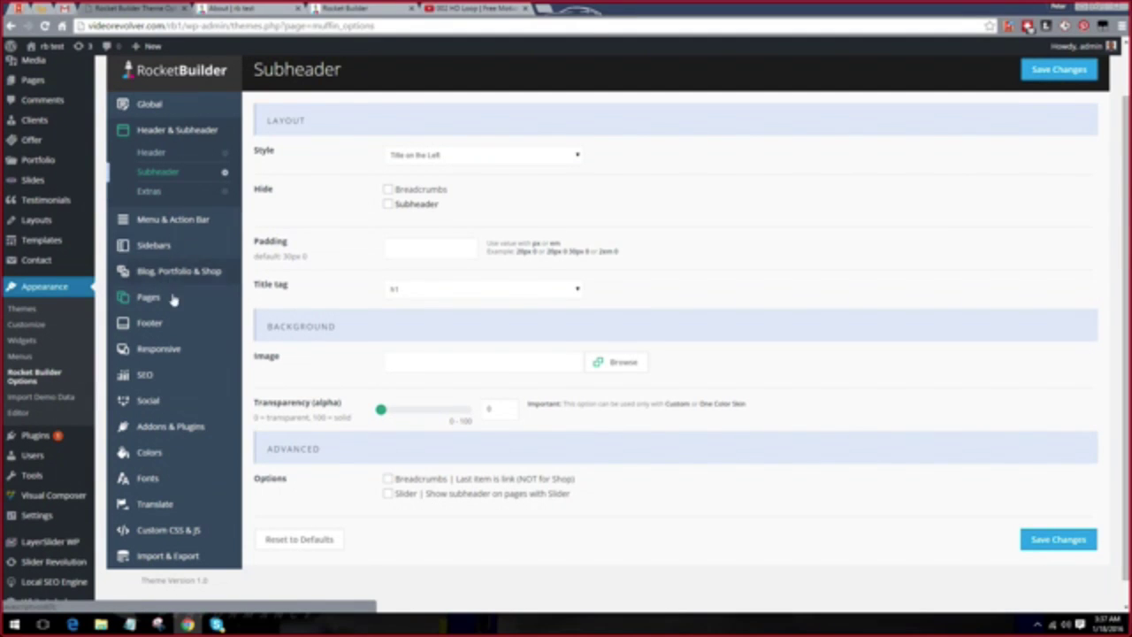
pyautogui.click(151, 108)
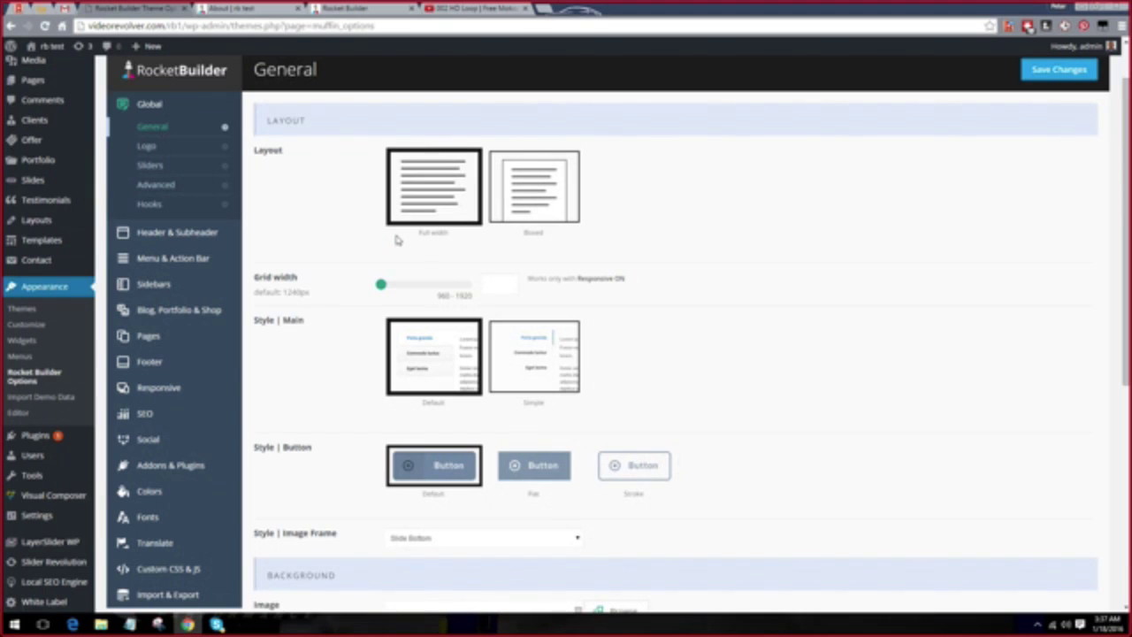
# Look over the upper sections of the live About page, highlighting the "About us" heading.
pyautogui.click(245, 11)
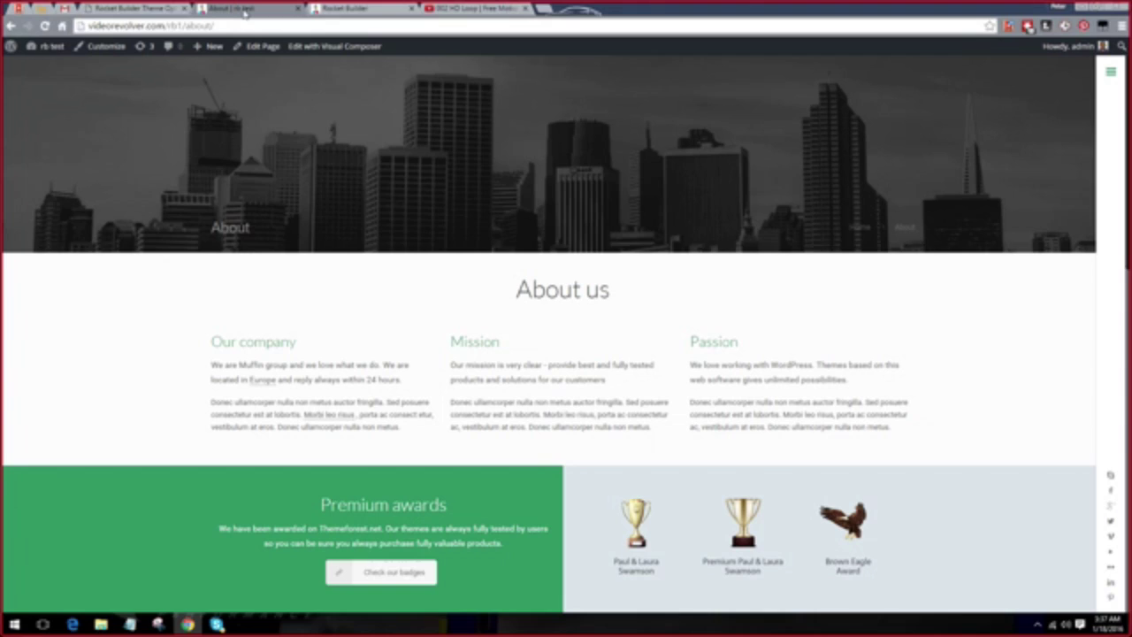
pyautogui.scroll(-2, 386, 310)
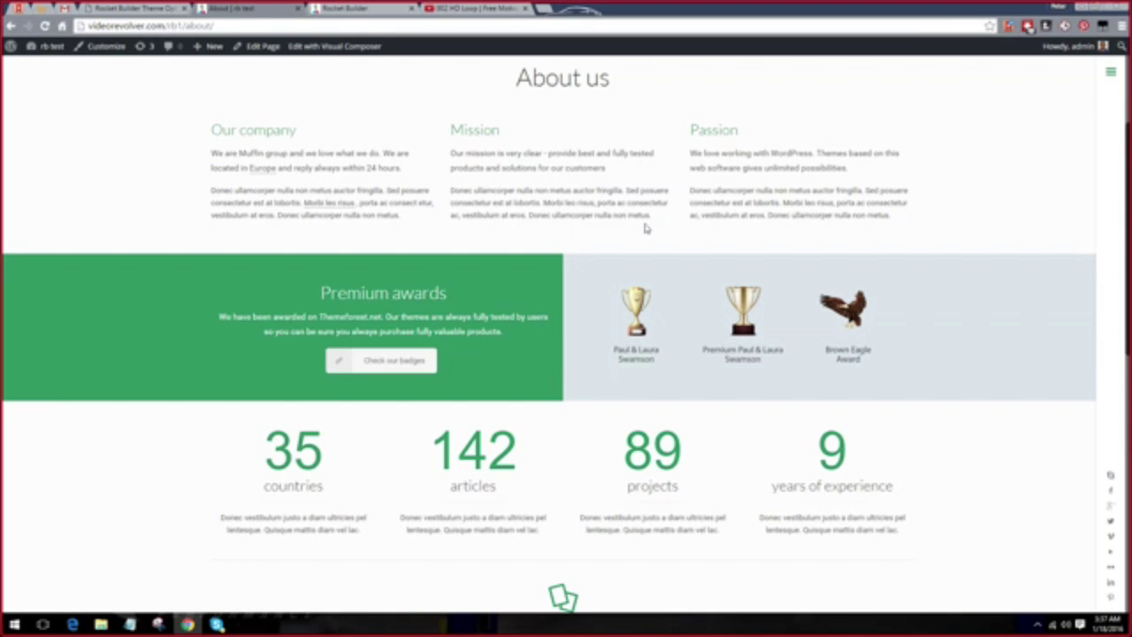
pyautogui.scroll(3, 546, 281)
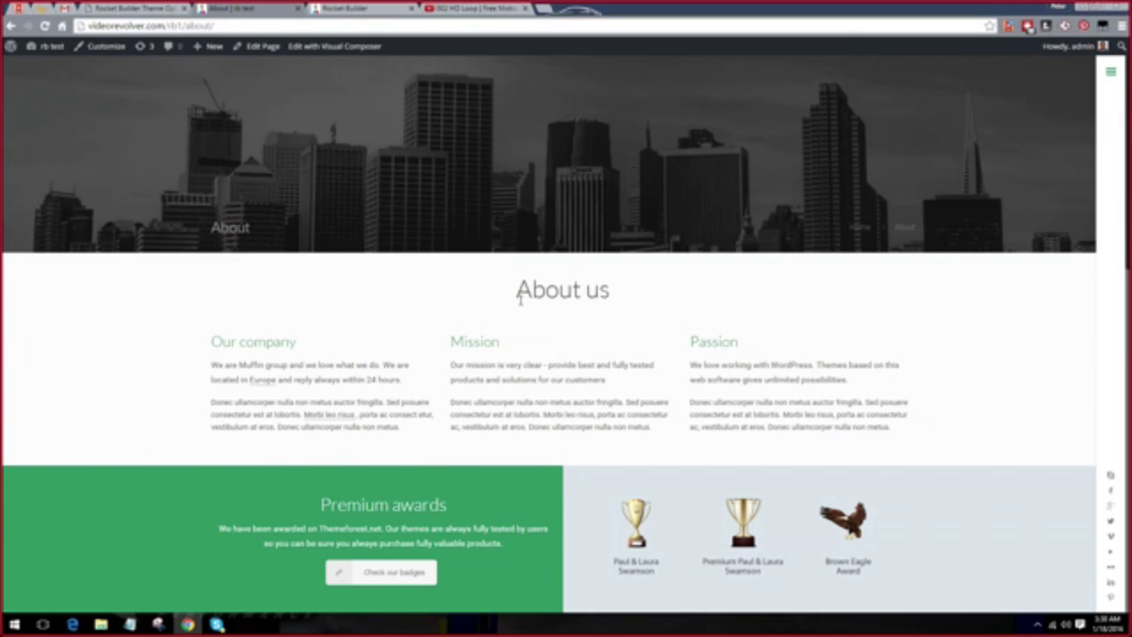
pyautogui.moveTo(515, 289); pyautogui.dragTo(604, 290)
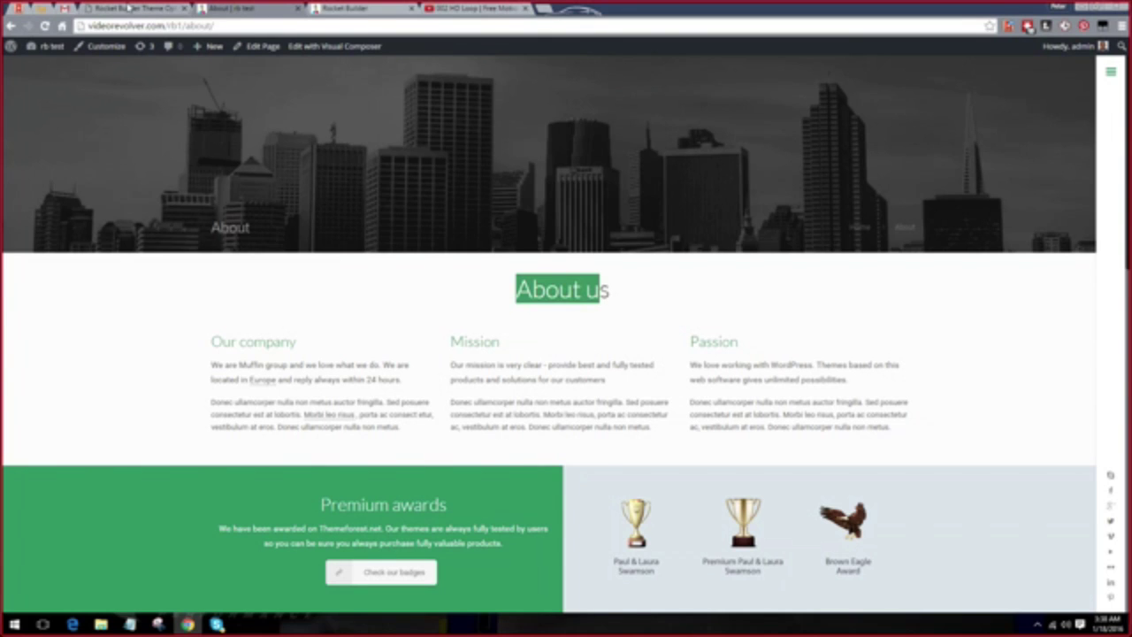
# Replace the main logo in the theme's Global Logo options with the Linda's Kitchen cupcake image from the media library and save the changes.
pyautogui.click(128, 7)
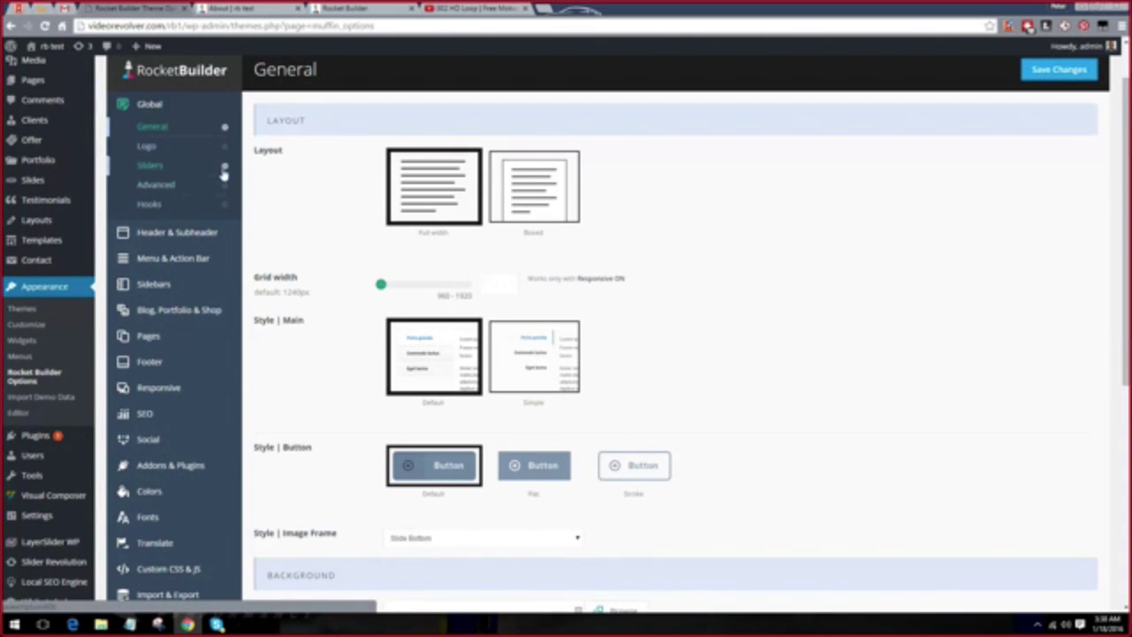
pyautogui.click(147, 146)
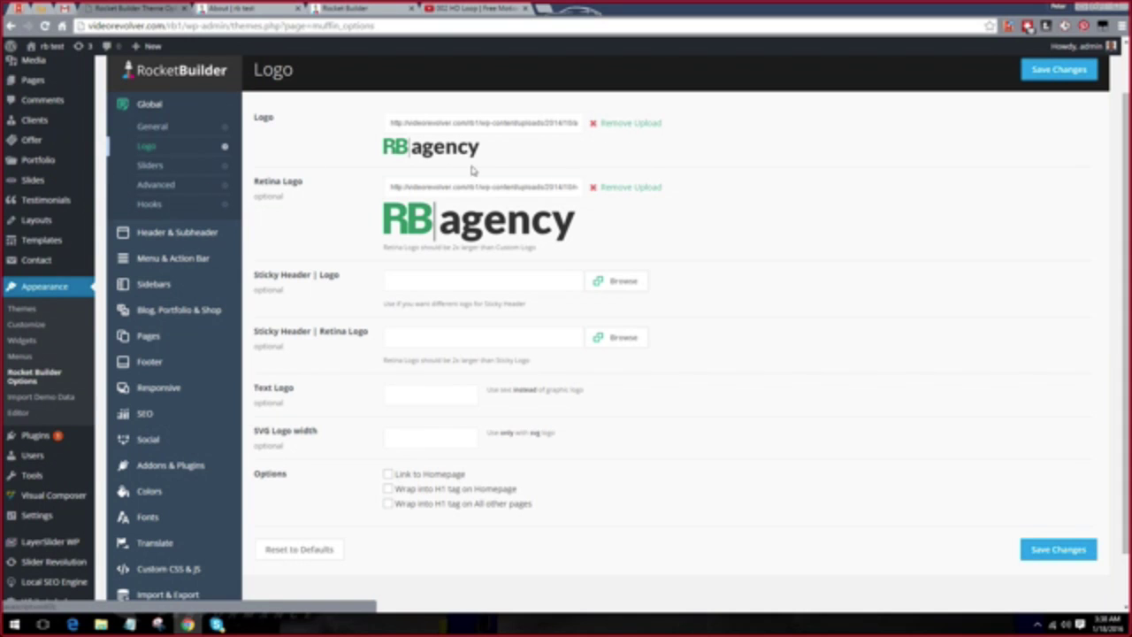
pyautogui.click(630, 123)
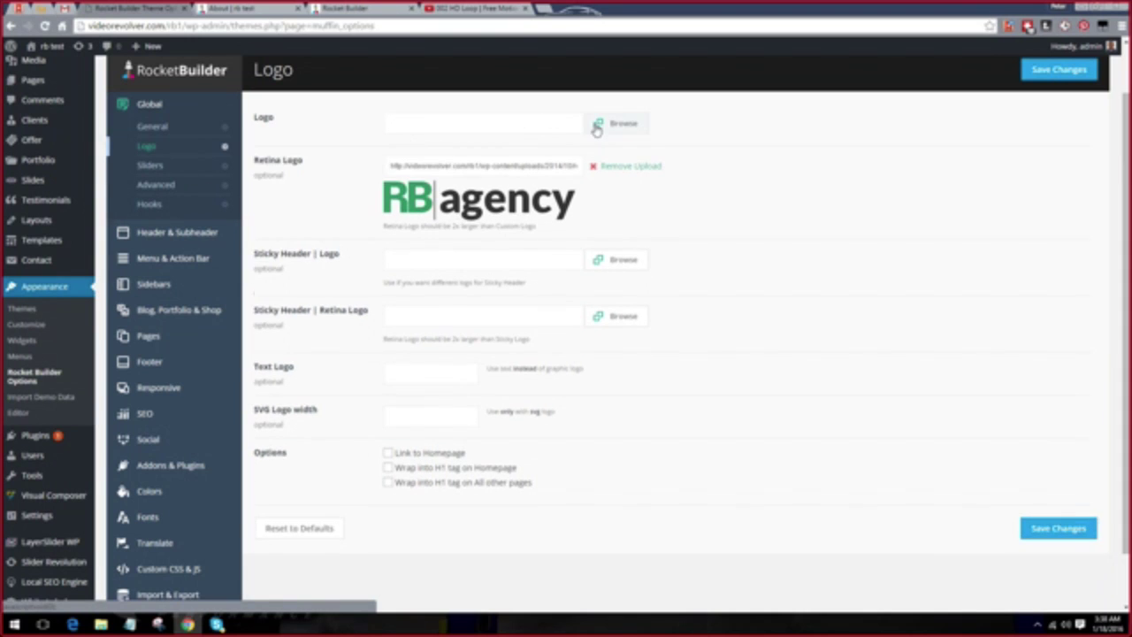
pyautogui.click(601, 121)
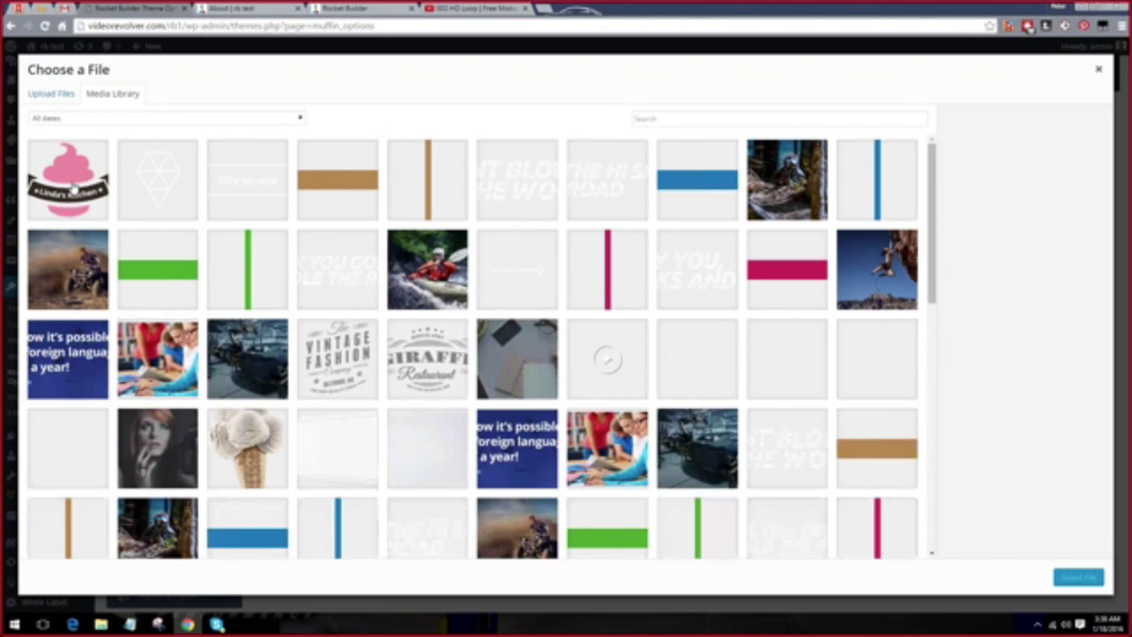
pyautogui.click(78, 215)
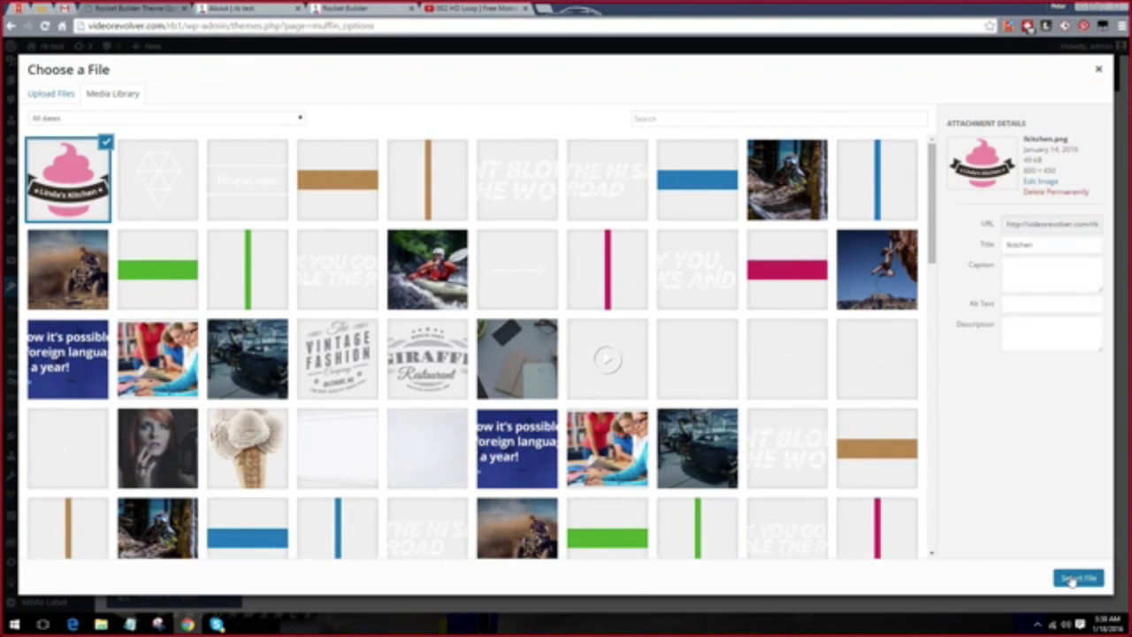
pyautogui.click(1071, 578)
pyautogui.click(1050, 76)
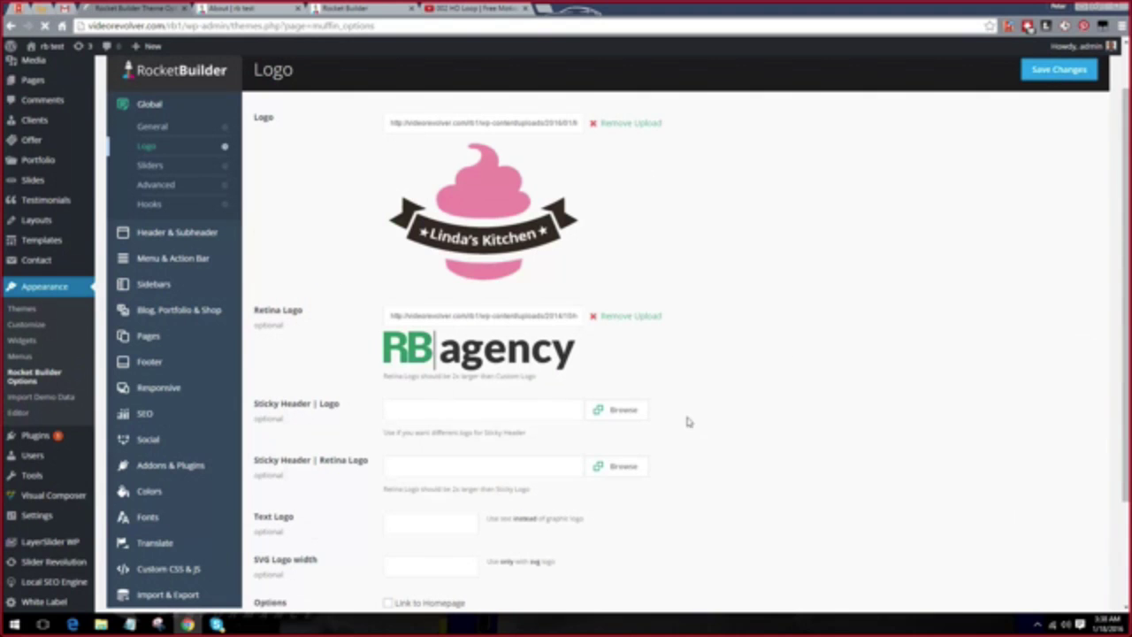
# Go to the live site's home page and expand its side menu to check the new logo against the theme's Logo settings.
pyautogui.click(244, 11)
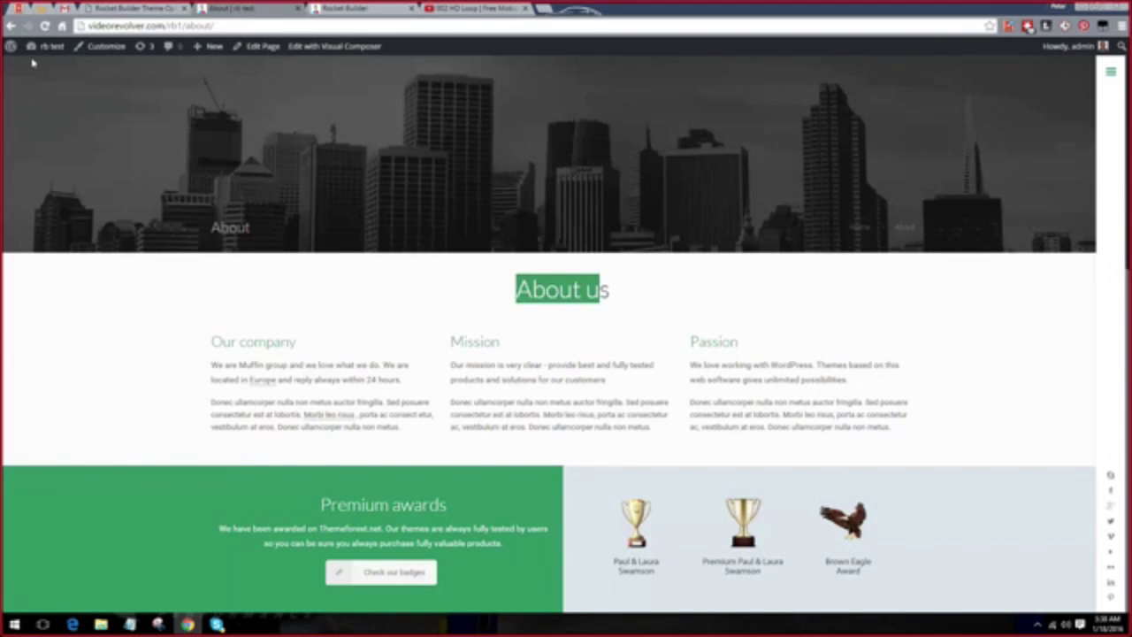
pyautogui.click(1109, 72)
pyautogui.click(1045, 122)
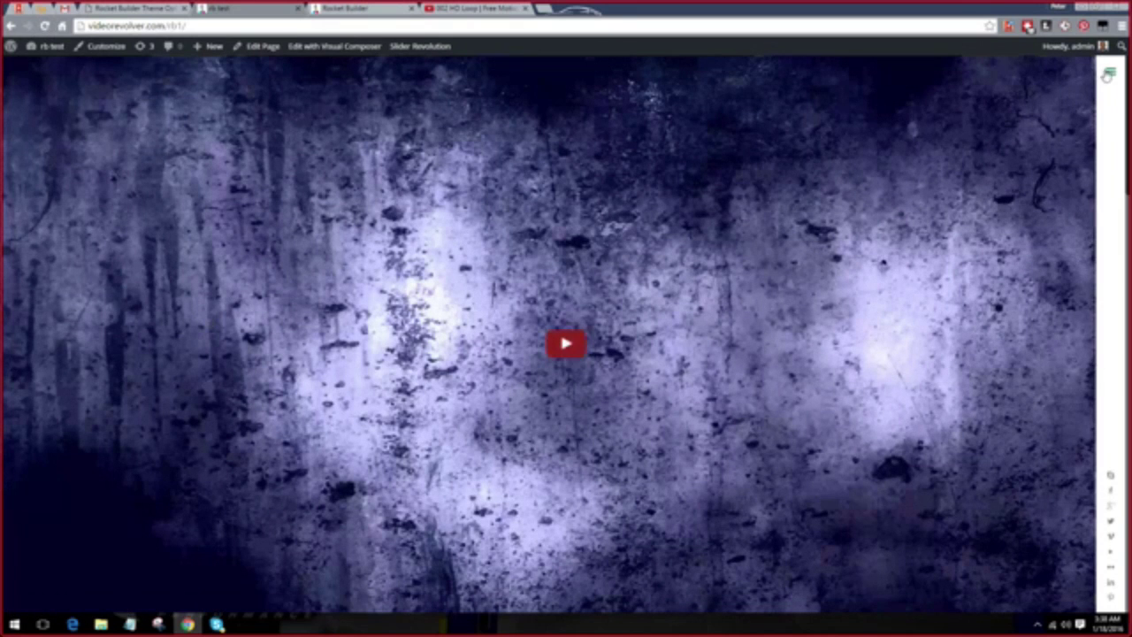
pyautogui.click(142, 8)
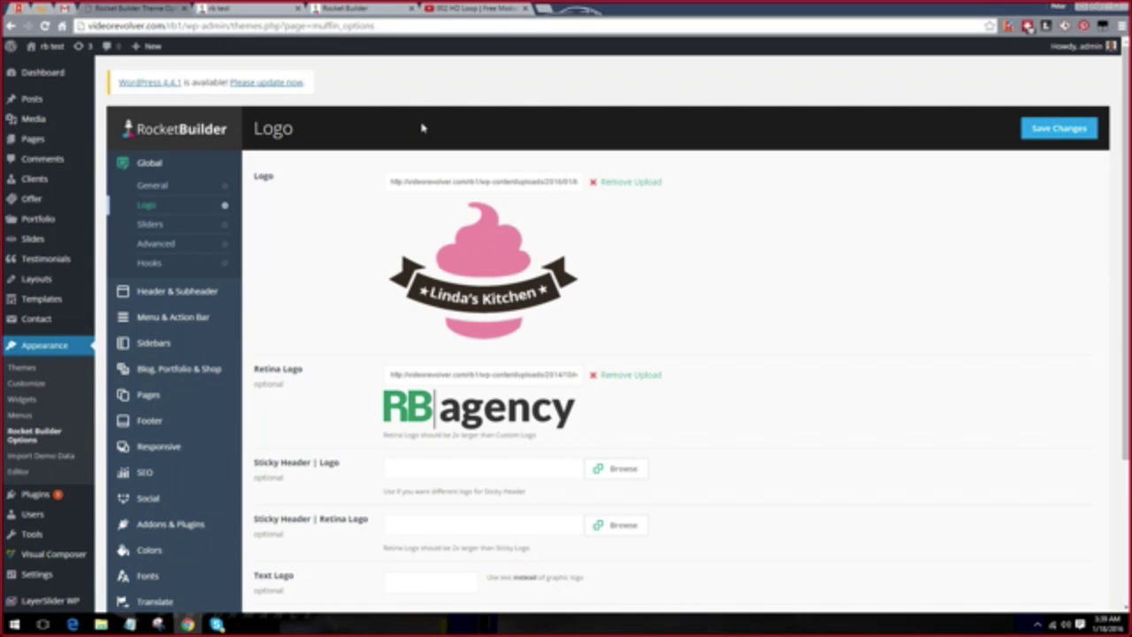
pyautogui.click(256, 9)
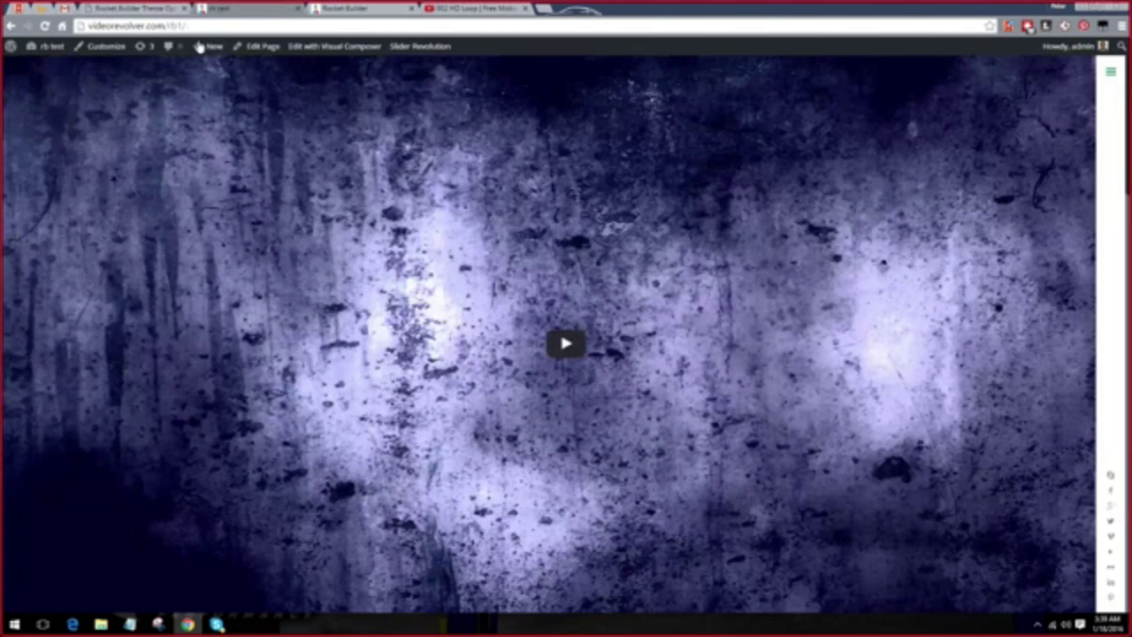
pyautogui.click(1111, 70)
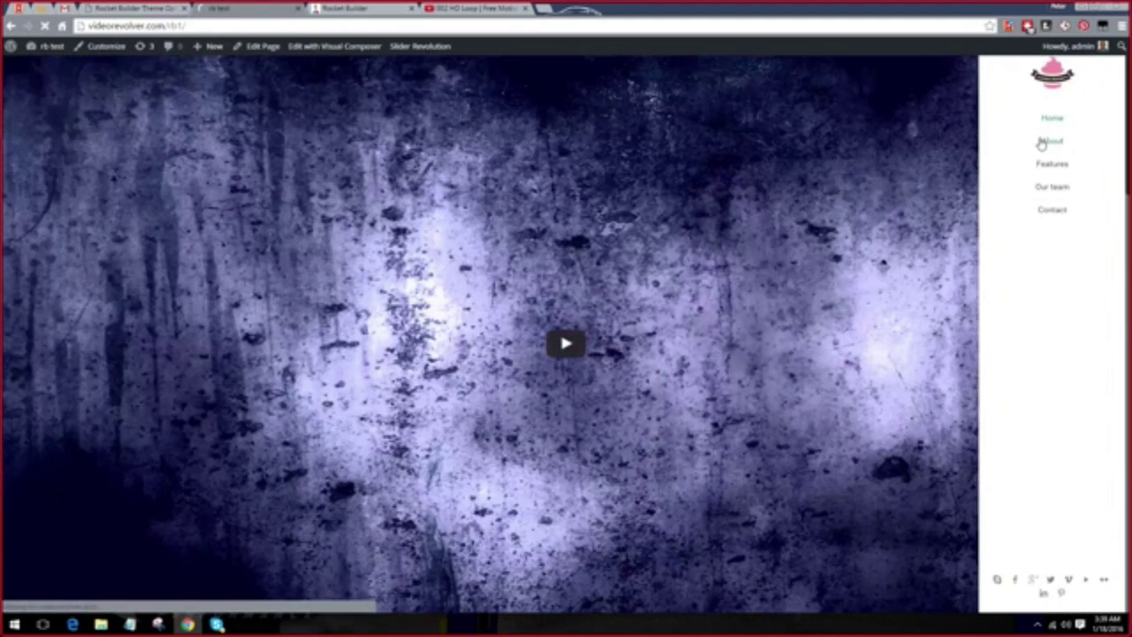
# Open the About page from the live site's side menu and look through its sections down to the footer.
pyautogui.click(1047, 142)
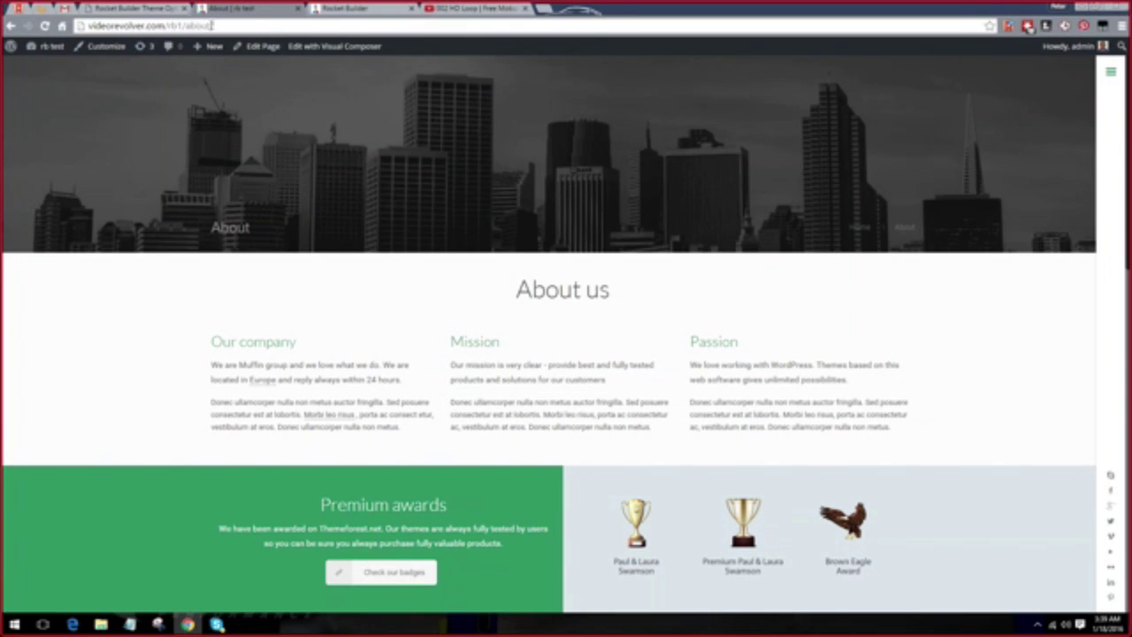
pyautogui.click(212, 26)
pyautogui.click(213, 25)
pyautogui.scroll(-5, 695, 298)
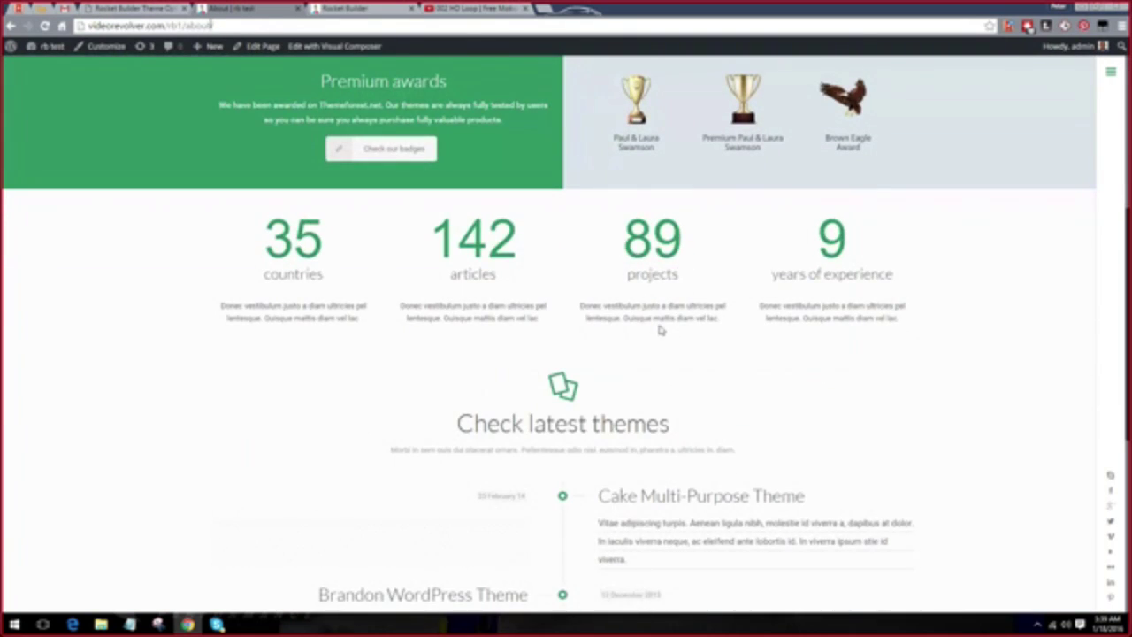
pyautogui.scroll(-3, 584, 371)
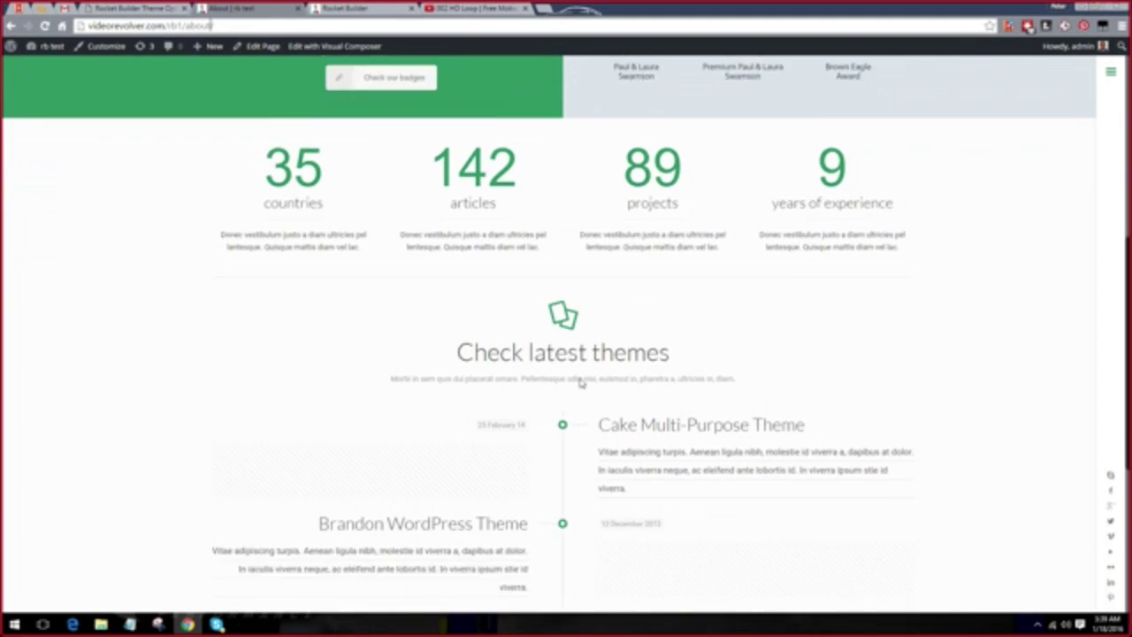
pyautogui.scroll(-2, 530, 371)
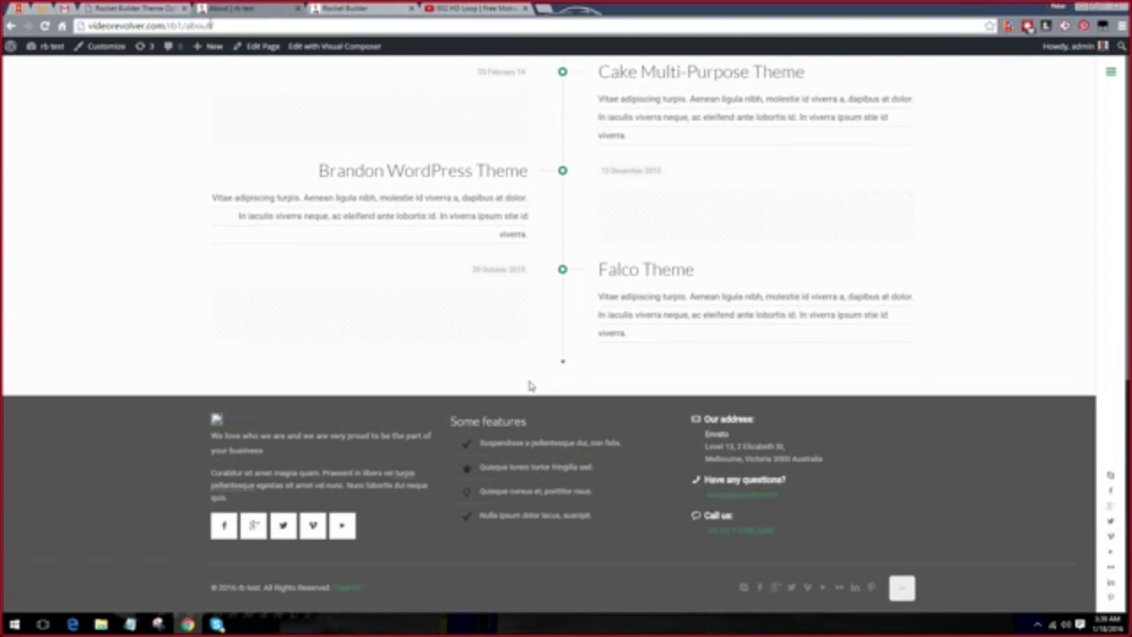
pyautogui.scroll(4, 532, 367)
pyautogui.scroll(5, 533, 375)
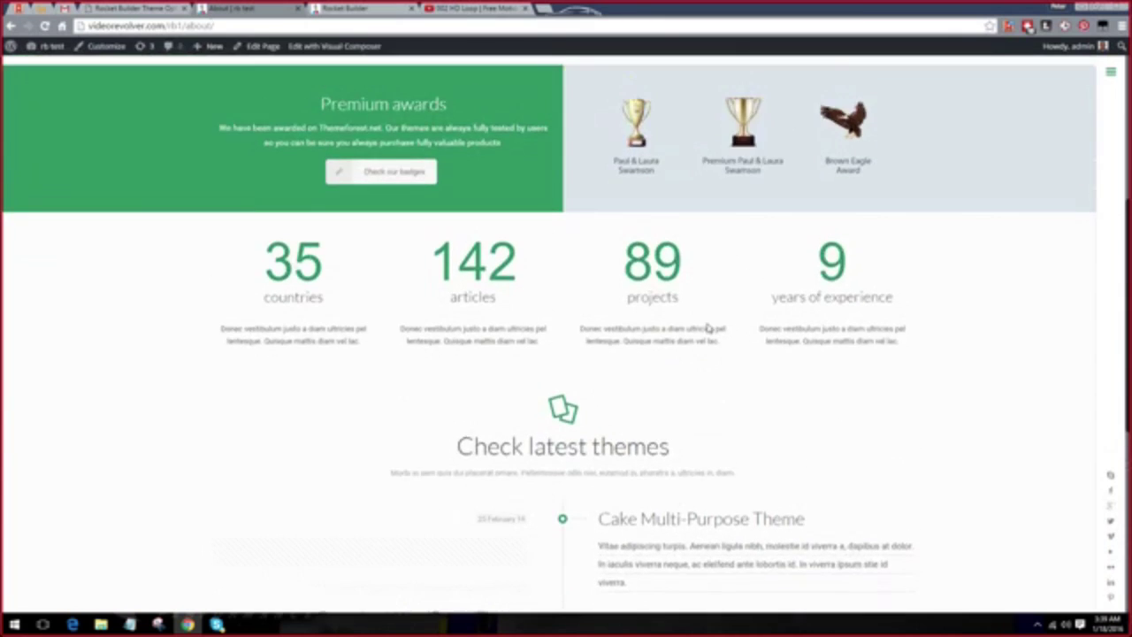